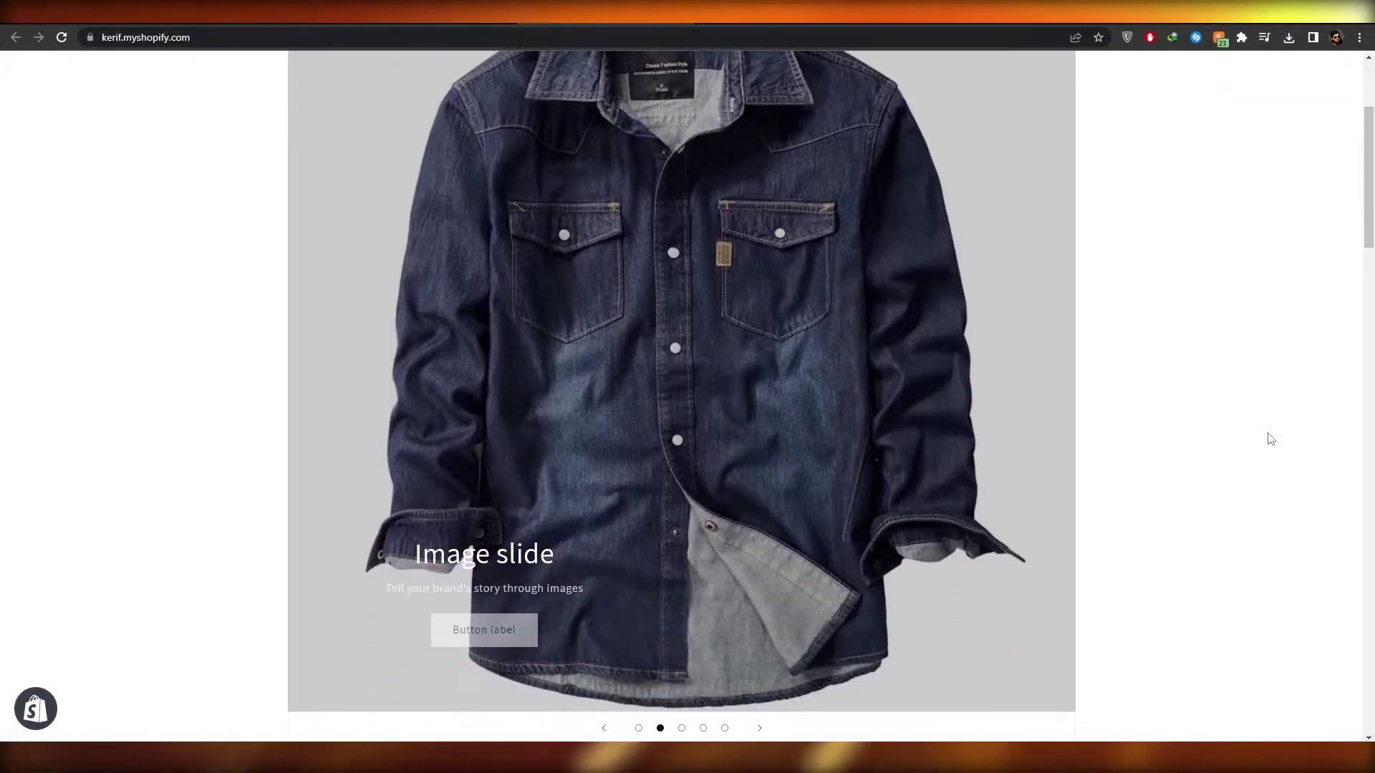
pyautogui.scroll(1, 1271, 439)
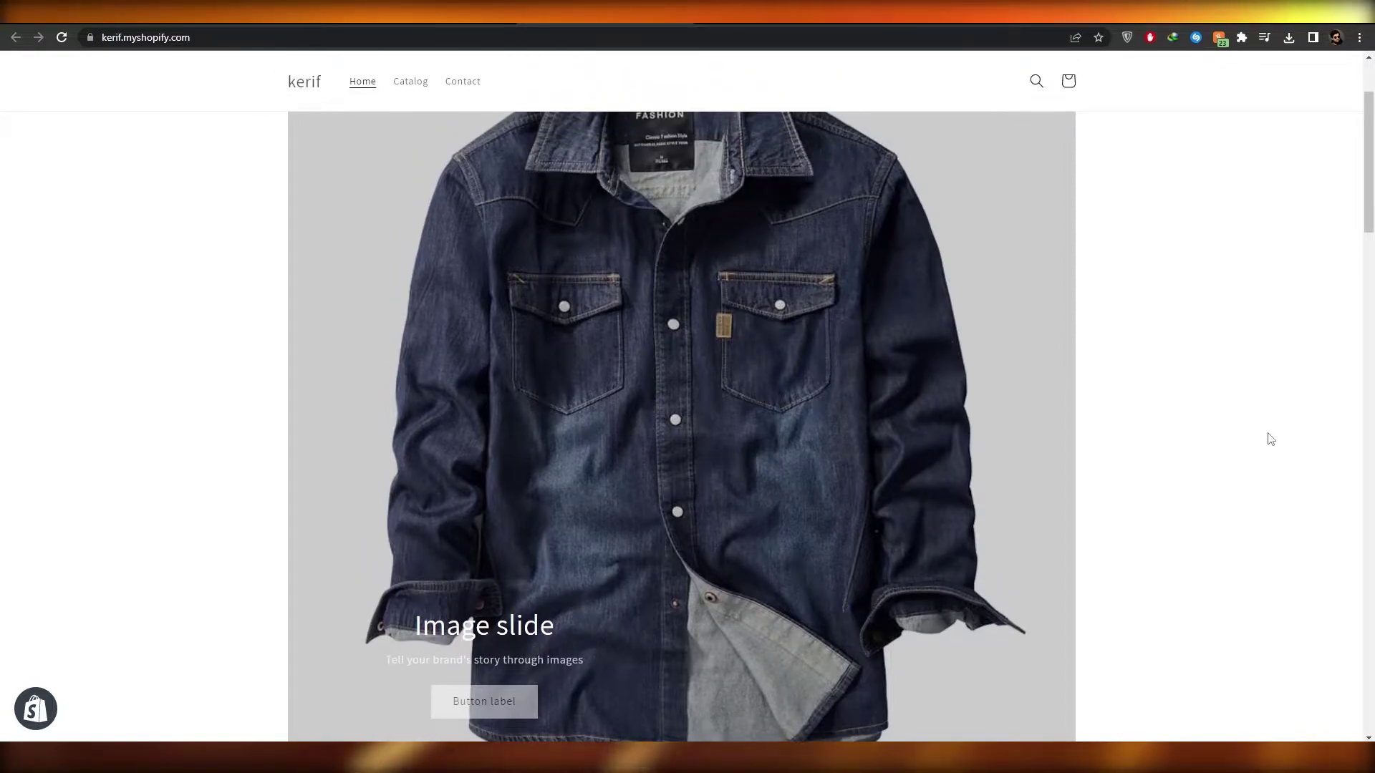
pyautogui.hotkey('ctrl', '-')
pyautogui.hotkey('ctrl', '-')
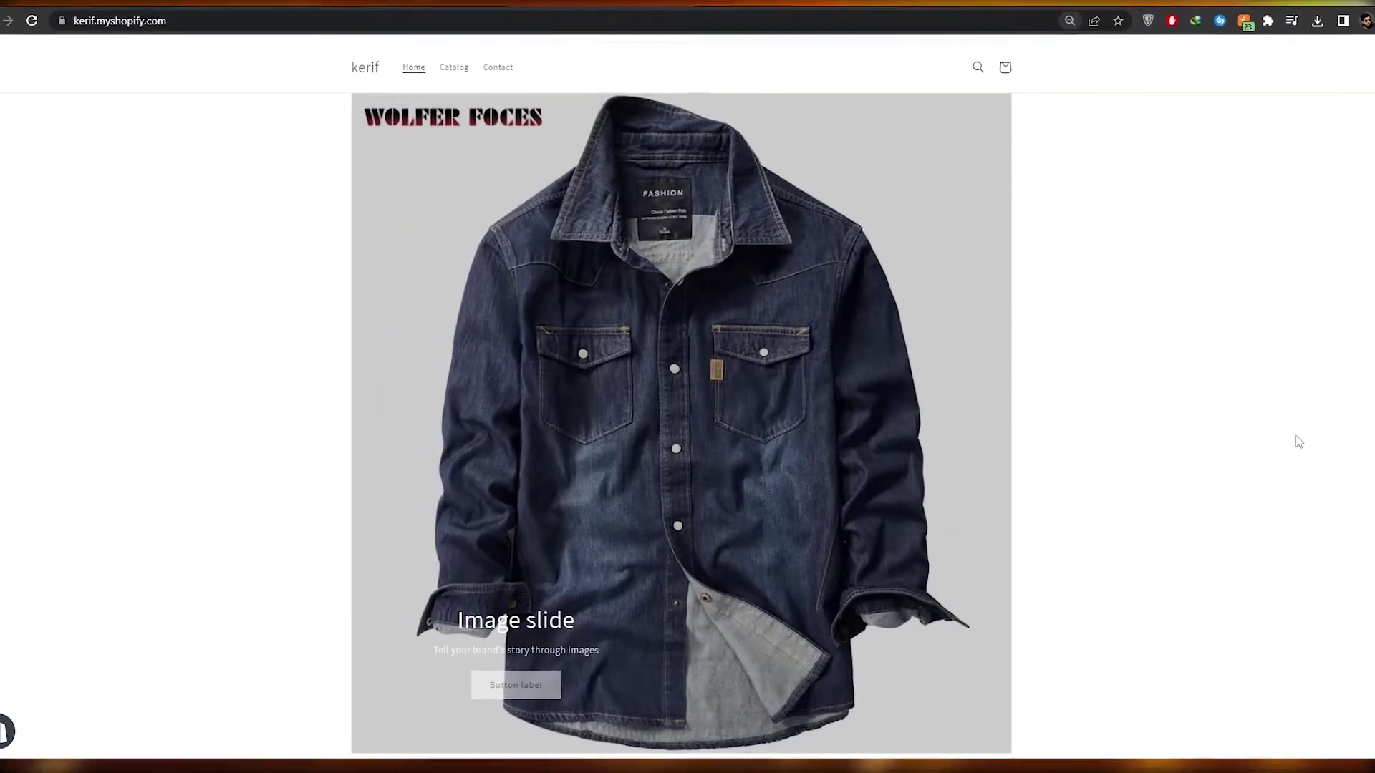
pyautogui.hotkey('ctrl', '-')
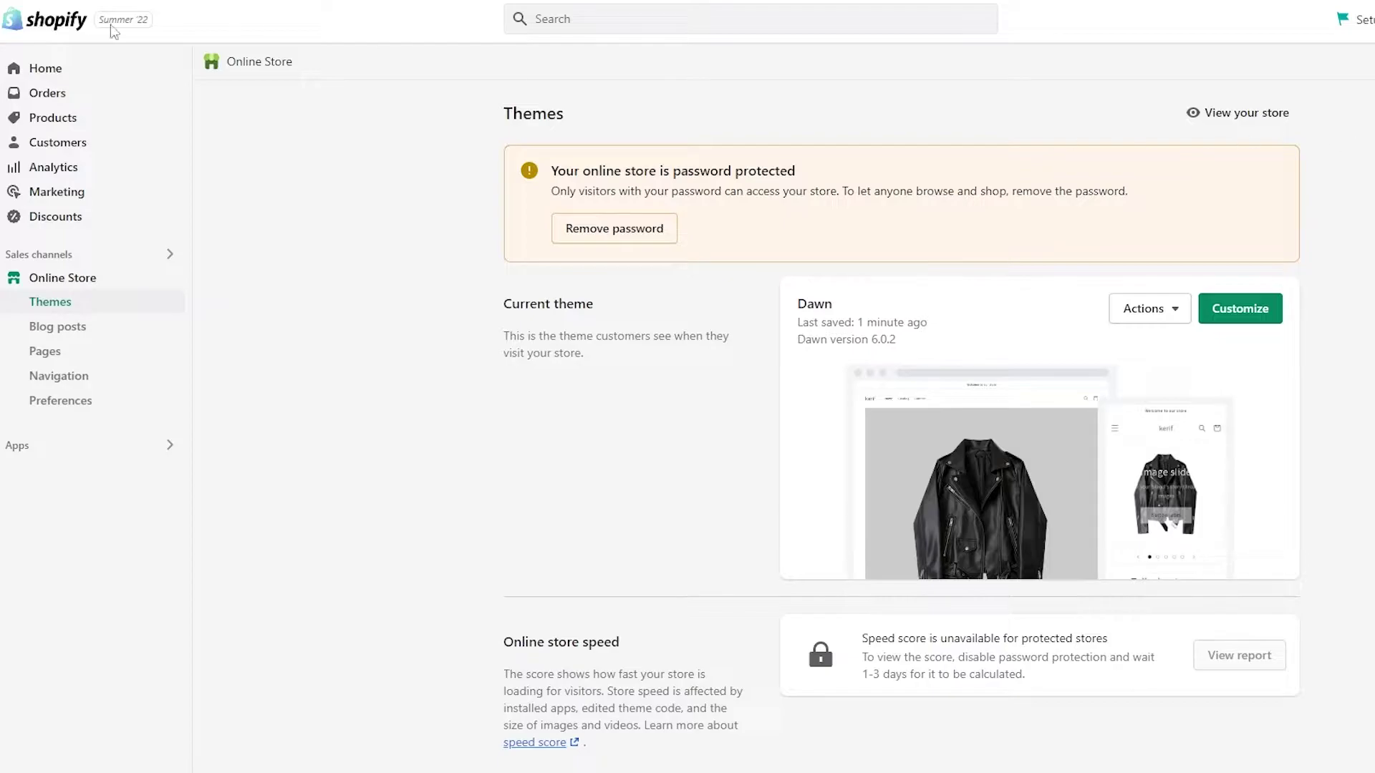
# Check the add-product task in the admin home's setup list and the list of installed apps.
pyautogui.click(107, 72)
pyautogui.scroll(4, 901, 408)
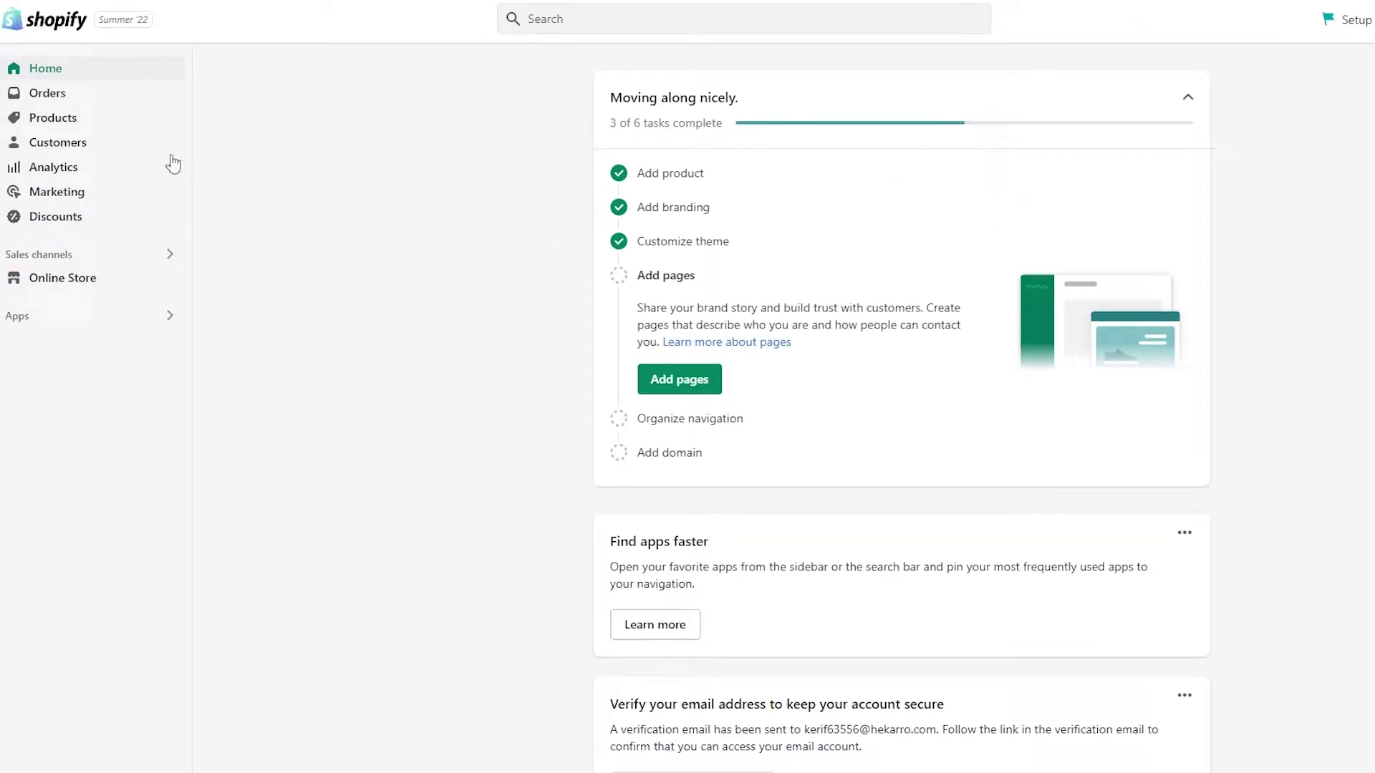
pyautogui.click(99, 120)
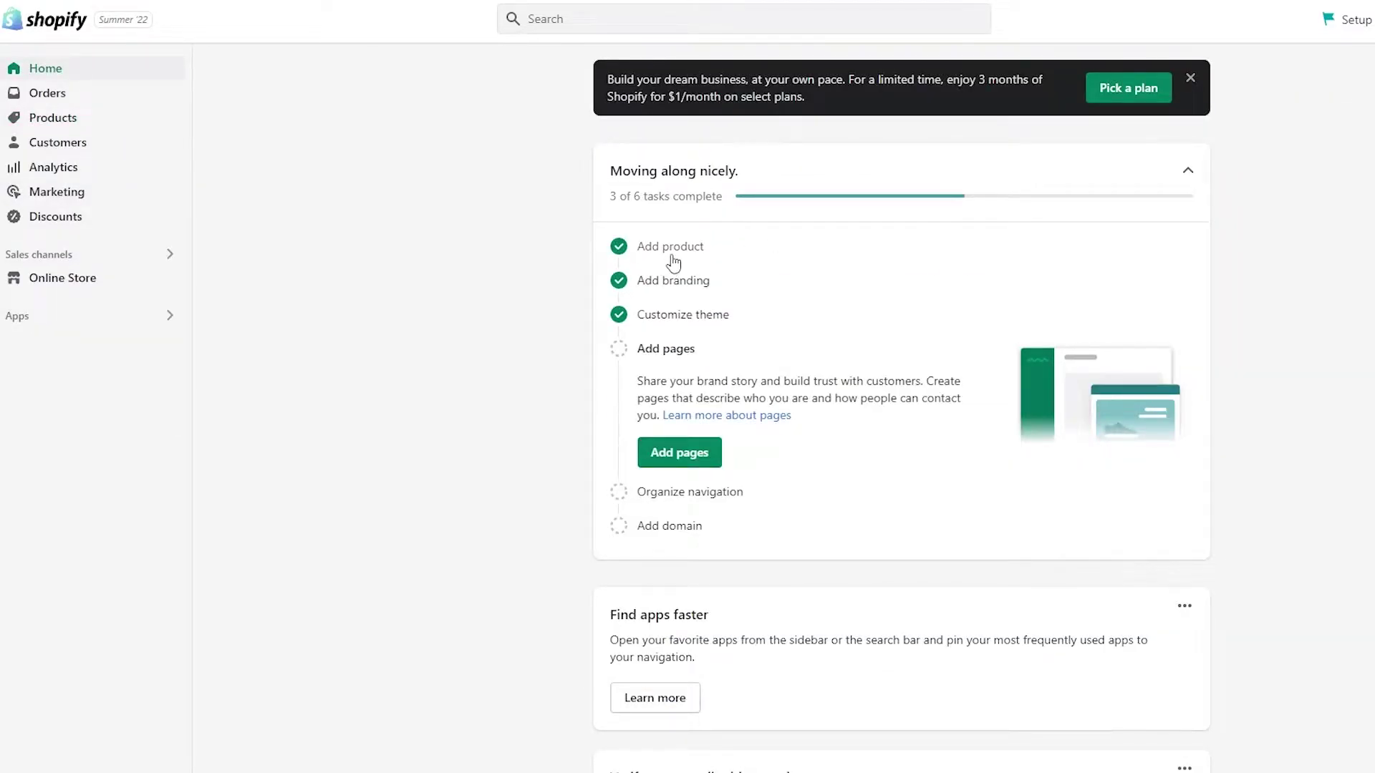
pyautogui.click(673, 258)
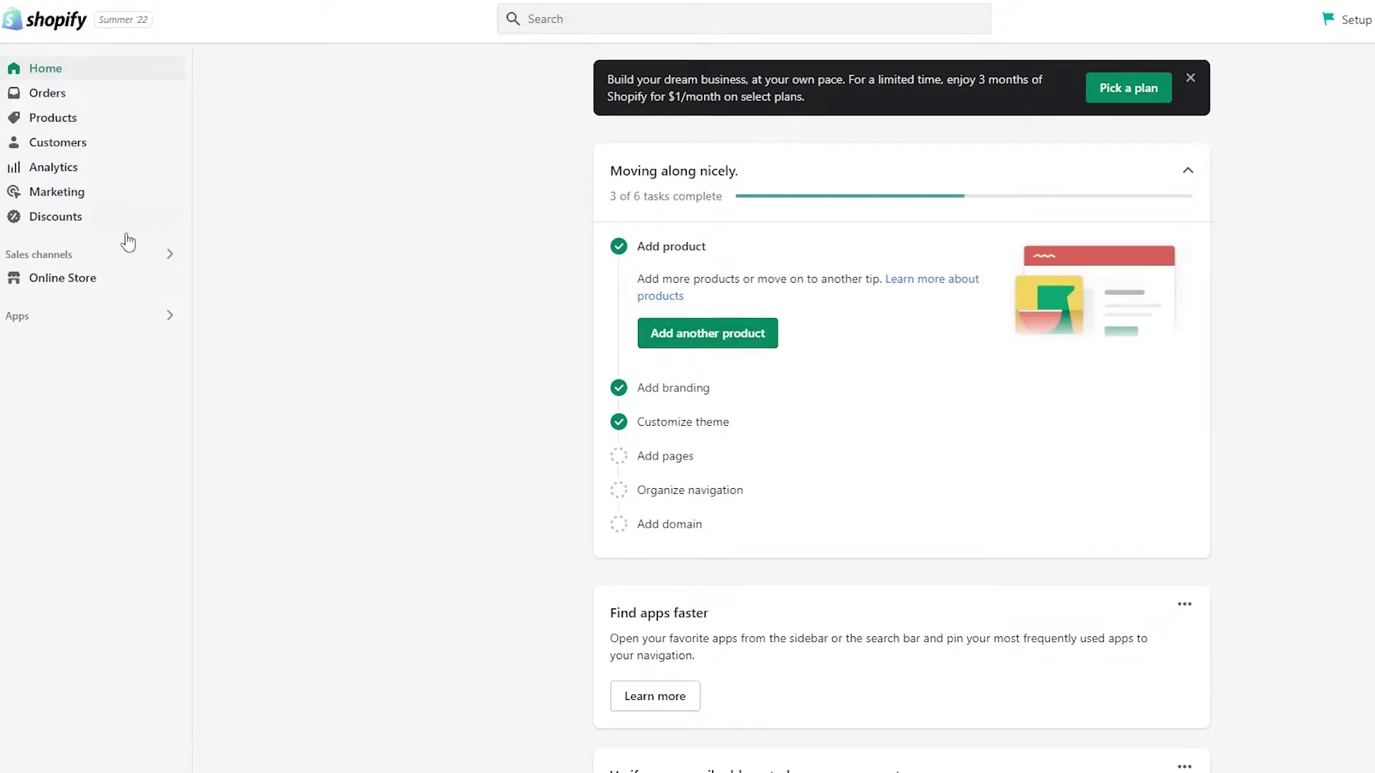
pyautogui.click(171, 316)
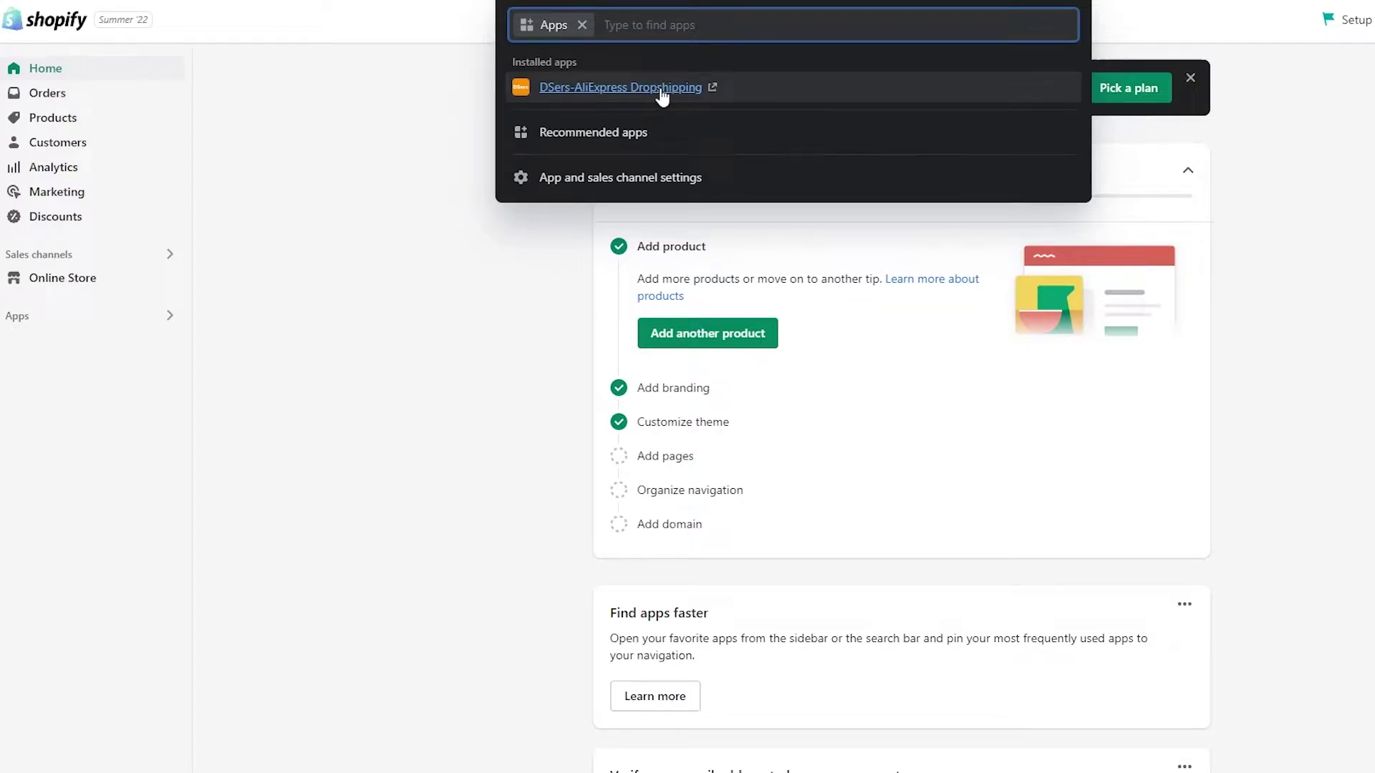
pyautogui.click(402, 277)
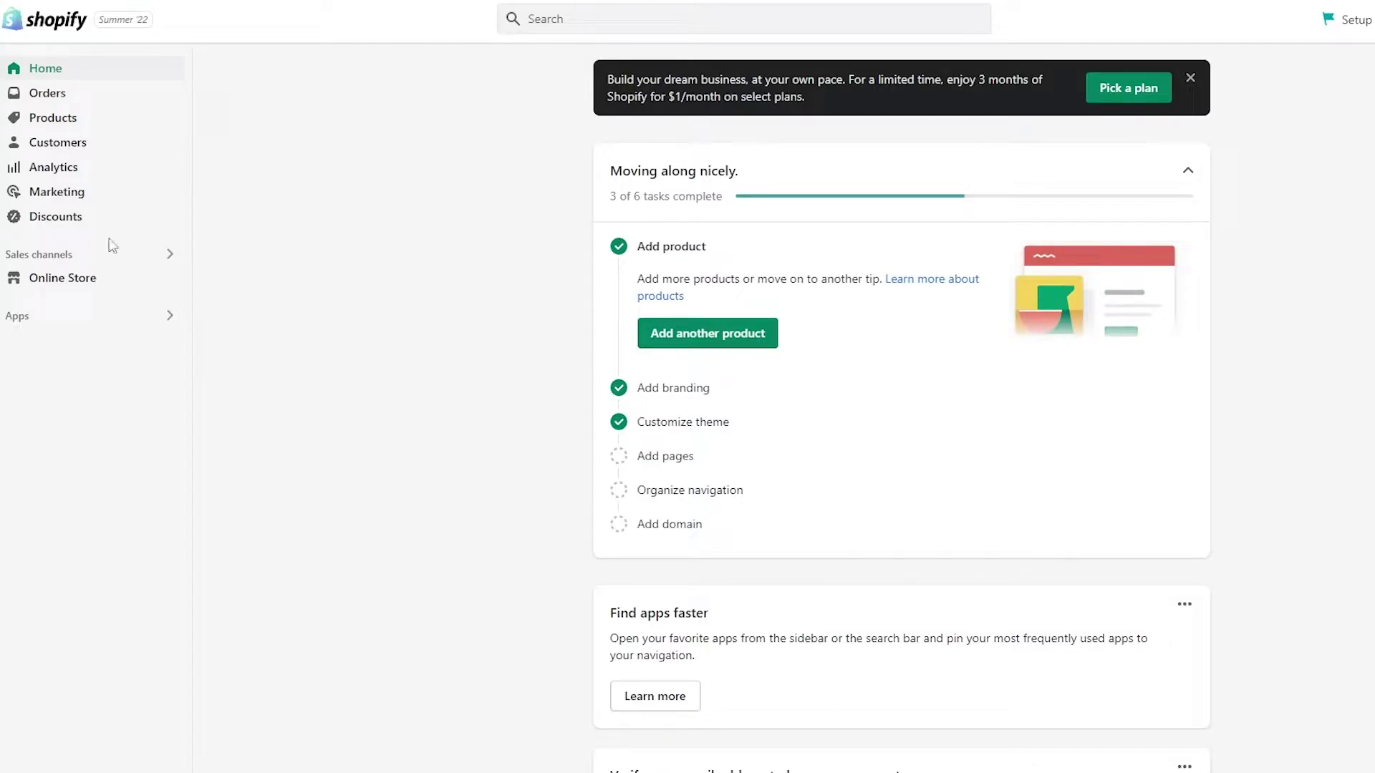
# Look over the online store's themes and open the current Dawn theme for customization.
pyautogui.click(77, 279)
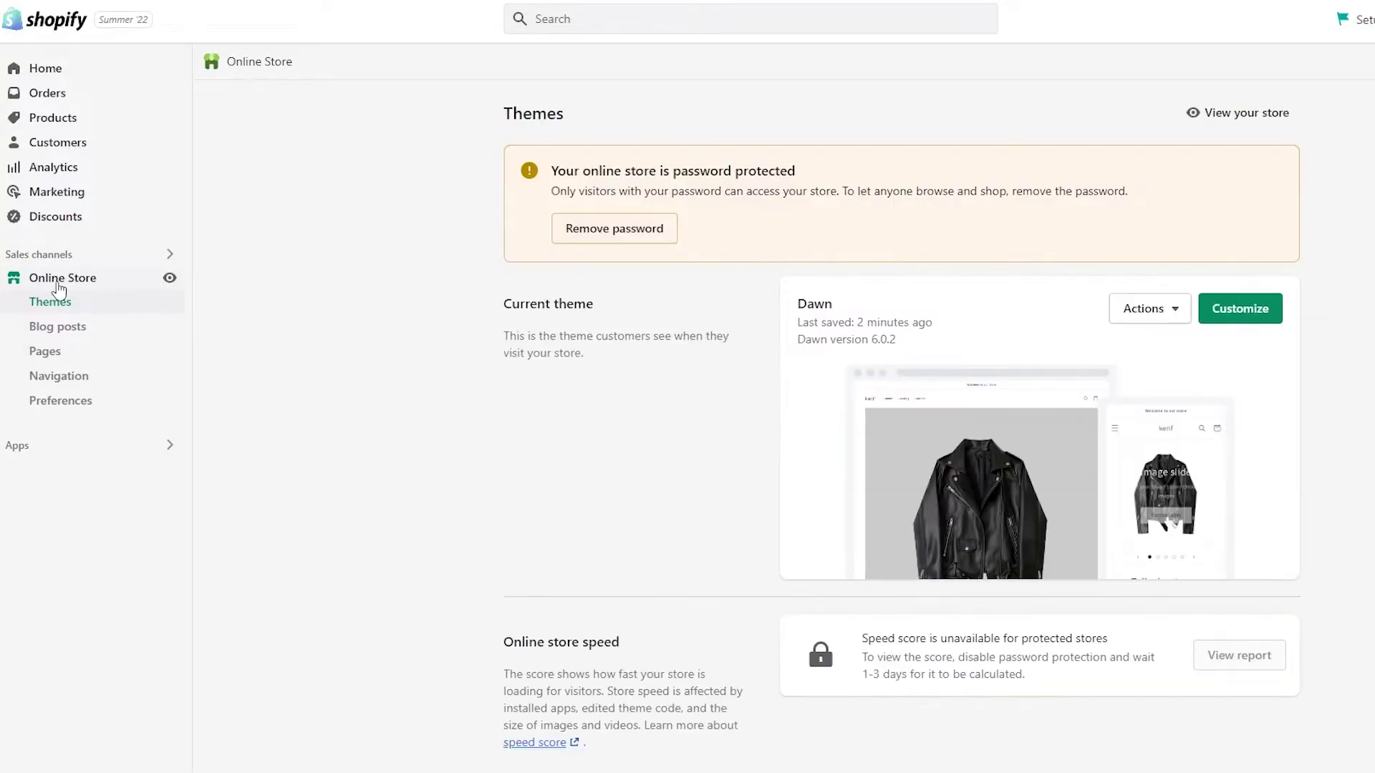
pyautogui.scroll(-5, 860, 366)
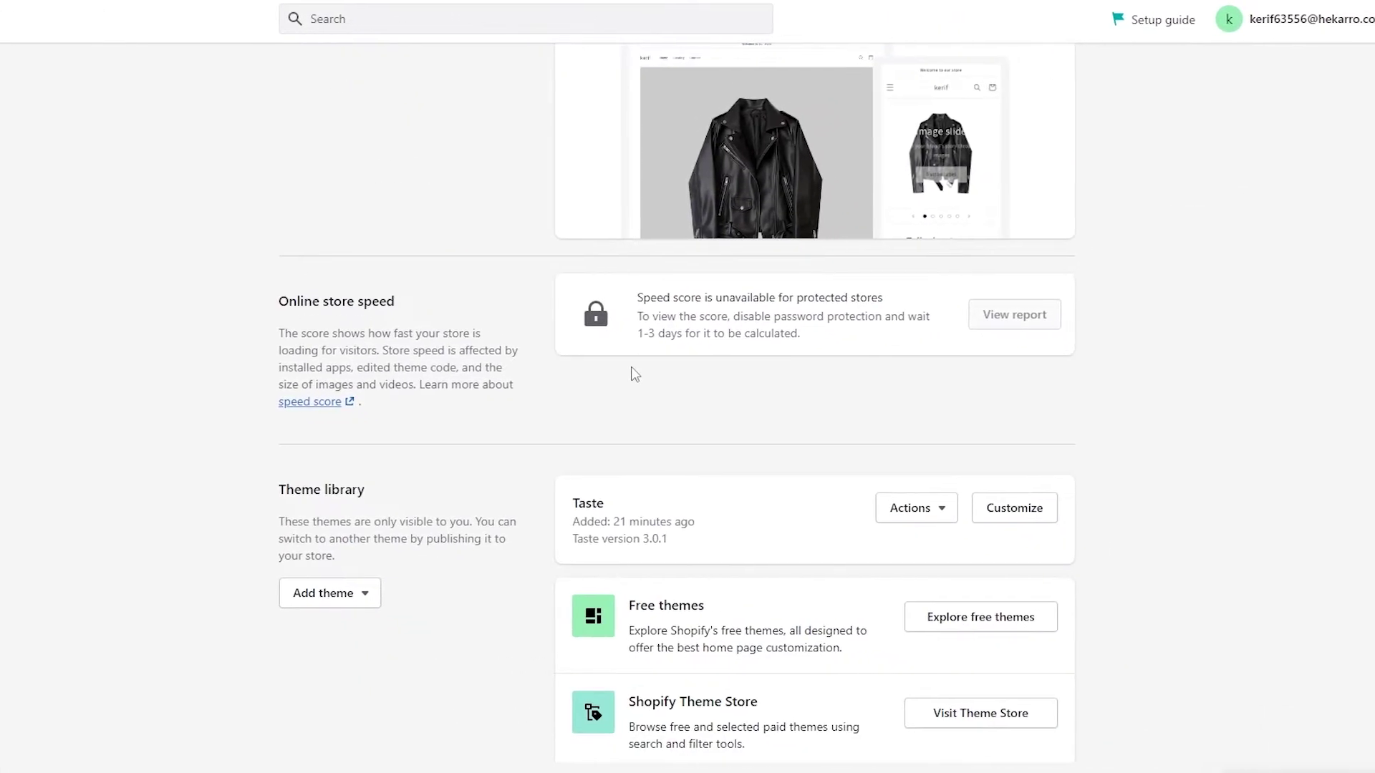
pyautogui.scroll(5, 842, 372)
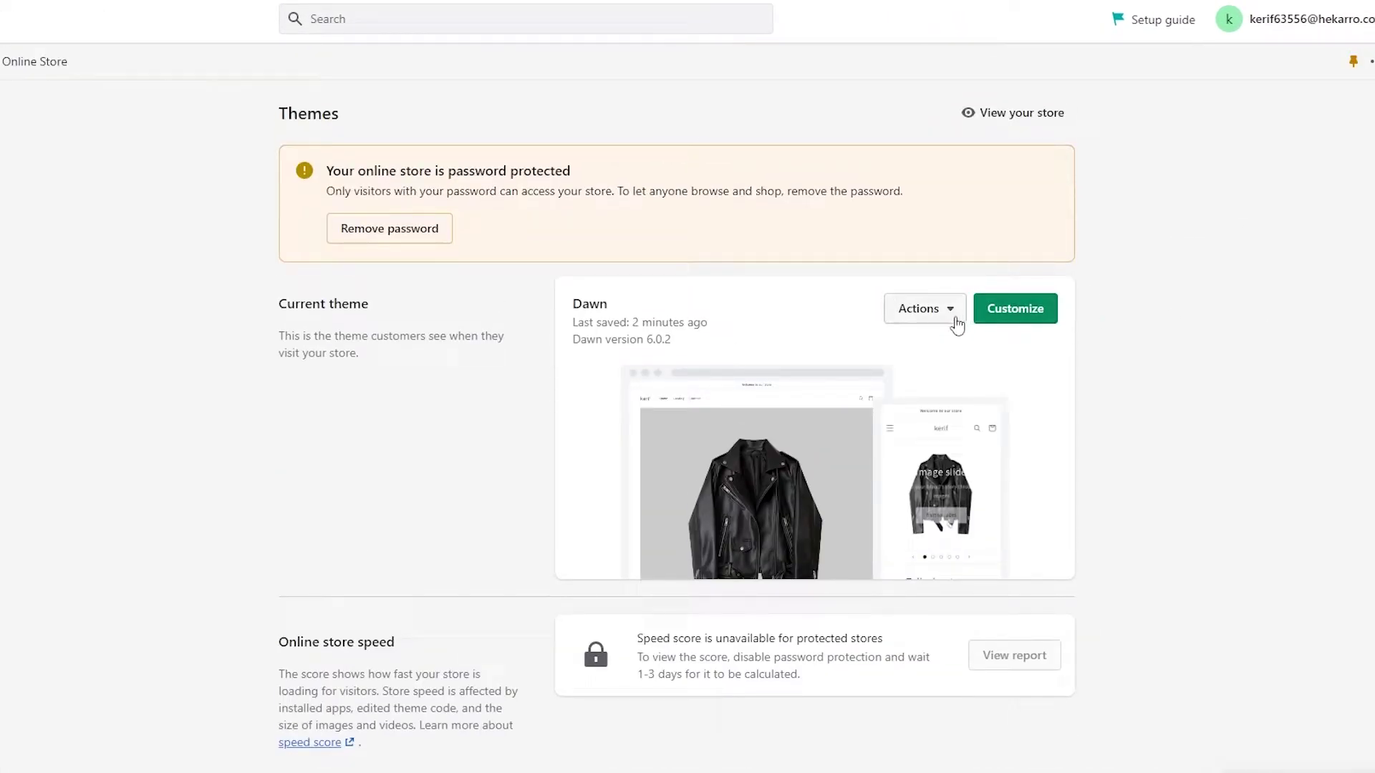
pyautogui.click(955, 319)
pyautogui.click(1106, 366)
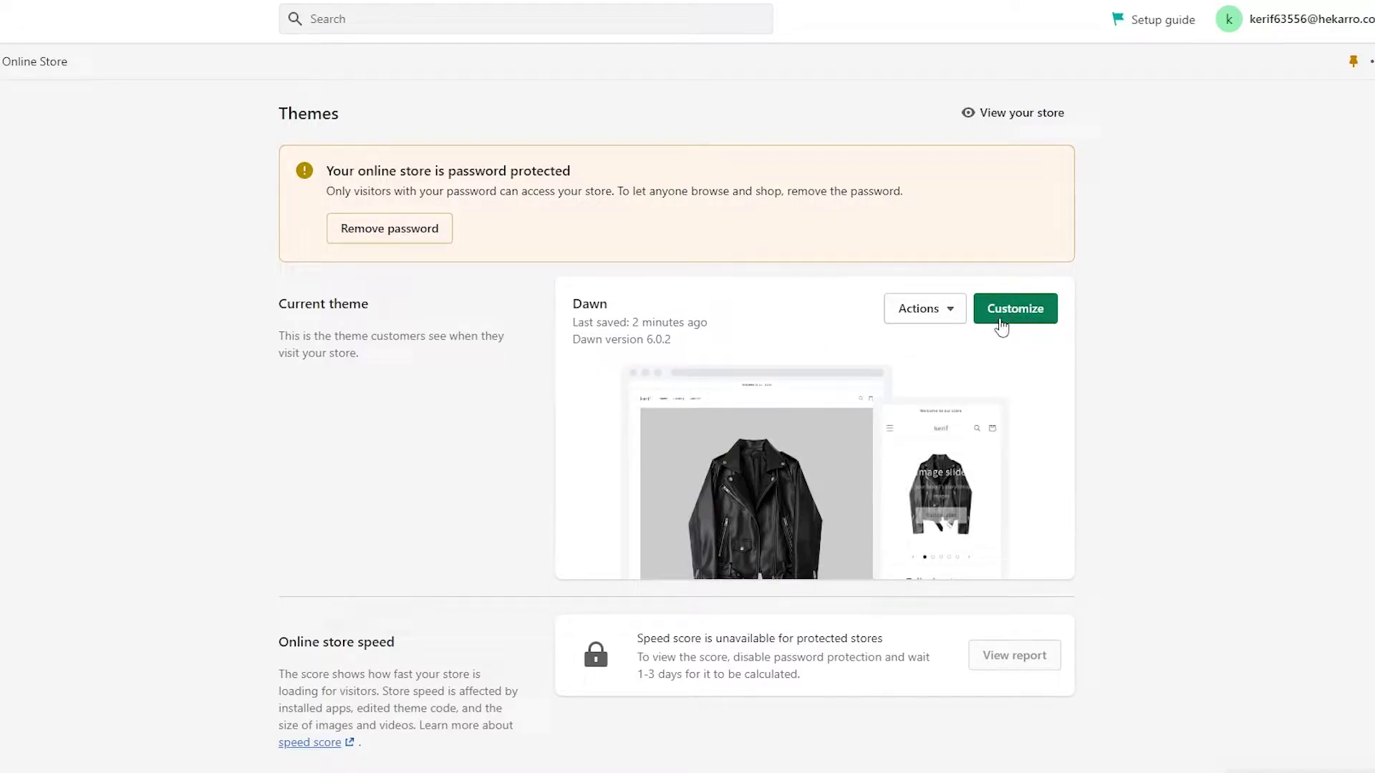
pyautogui.click(1000, 319)
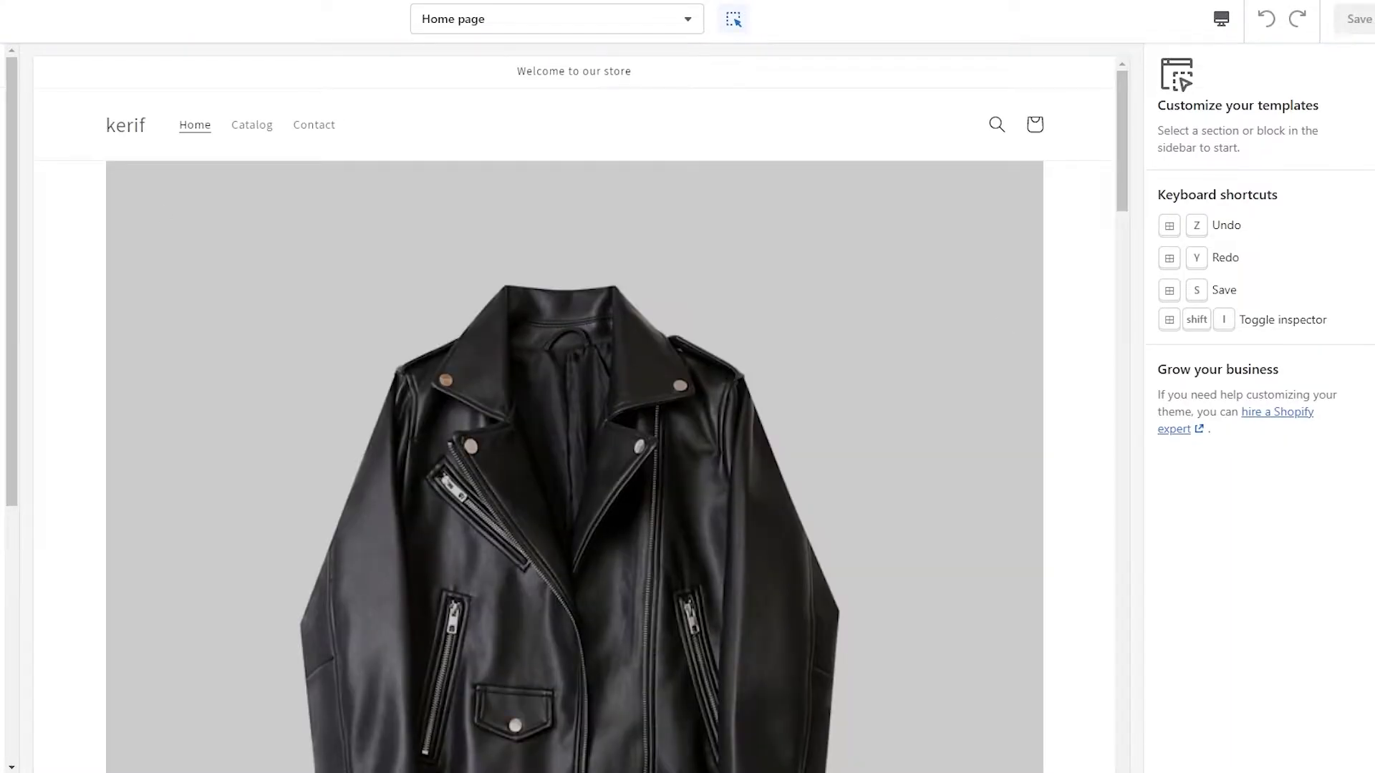
# Remove the existing slideshow section with the leather jacket image from the home page.
pyautogui.scroll(-10, 574, 408)
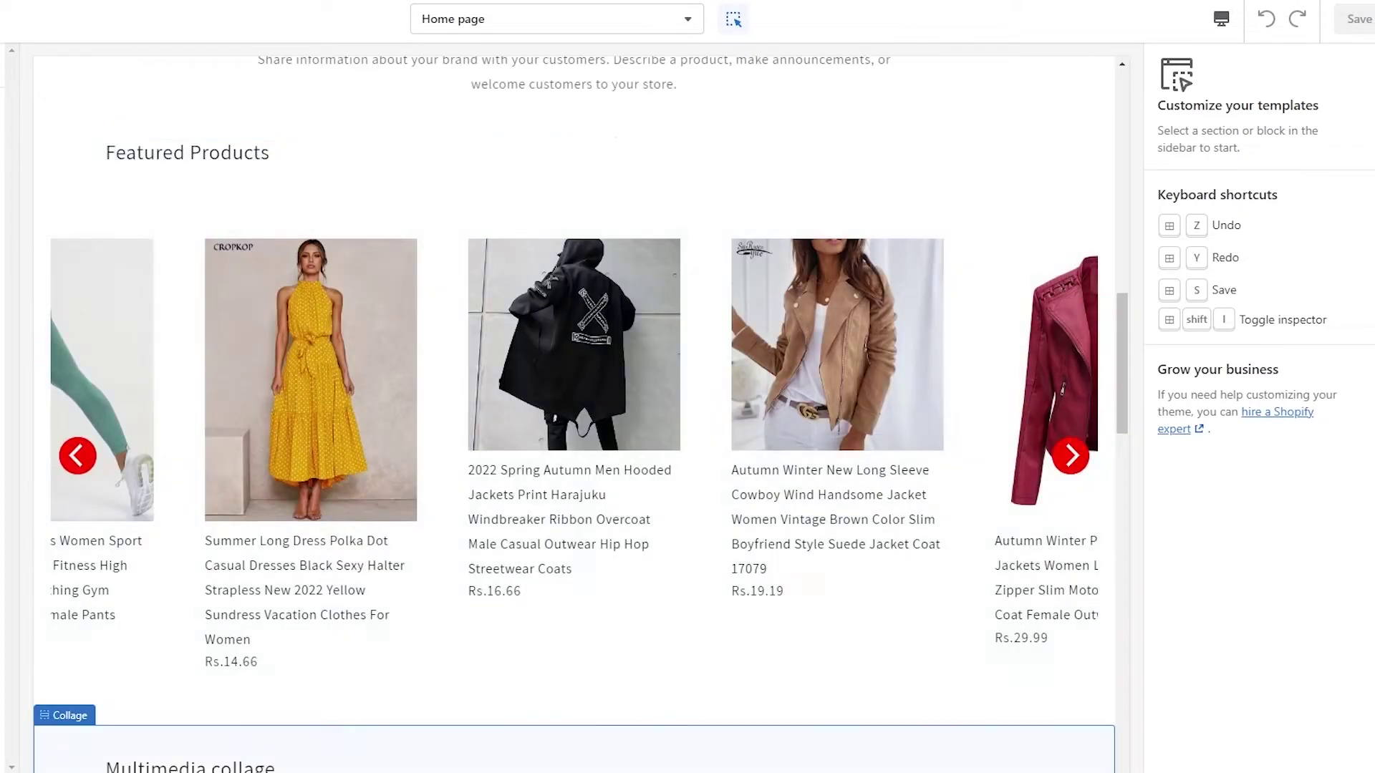
pyautogui.scroll(-10, 574, 408)
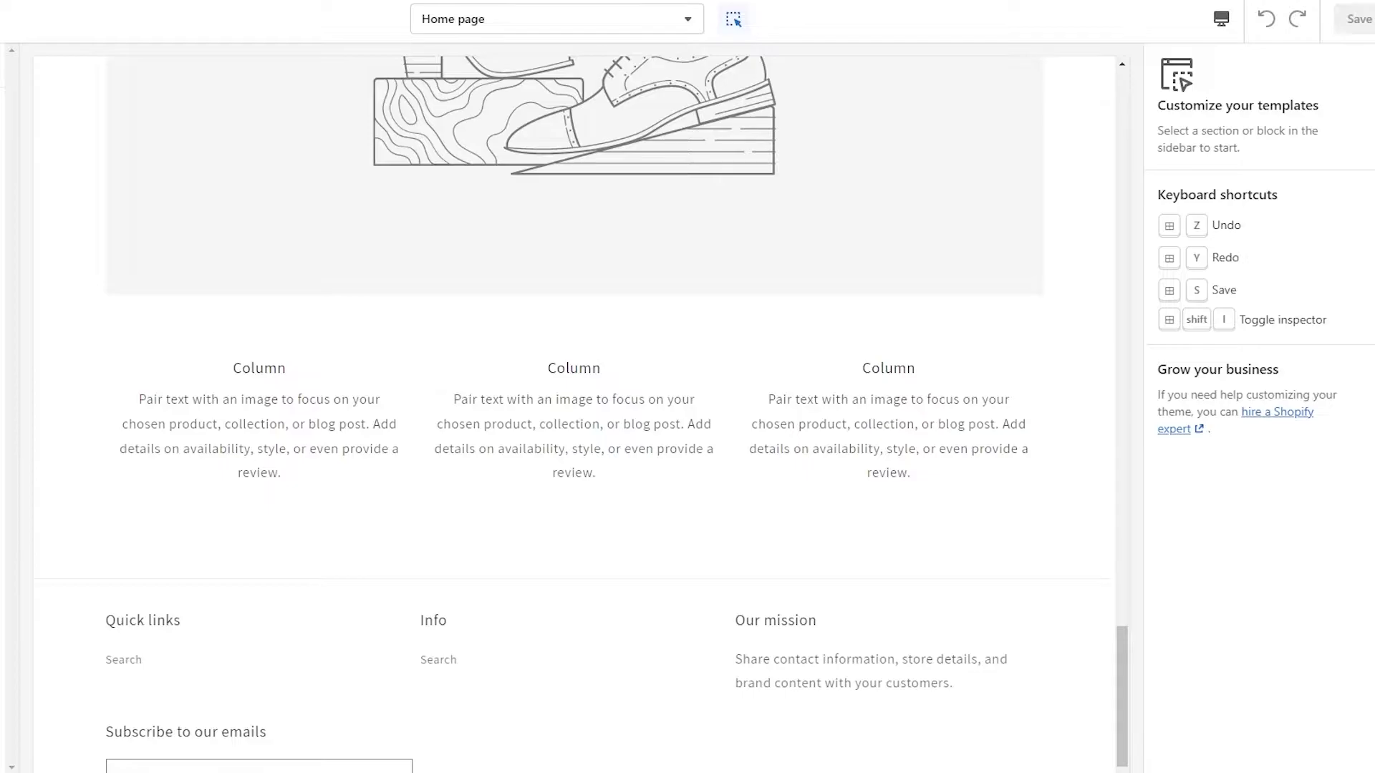
pyautogui.scroll(-2, 574, 408)
pyautogui.scroll(10, 212, 371)
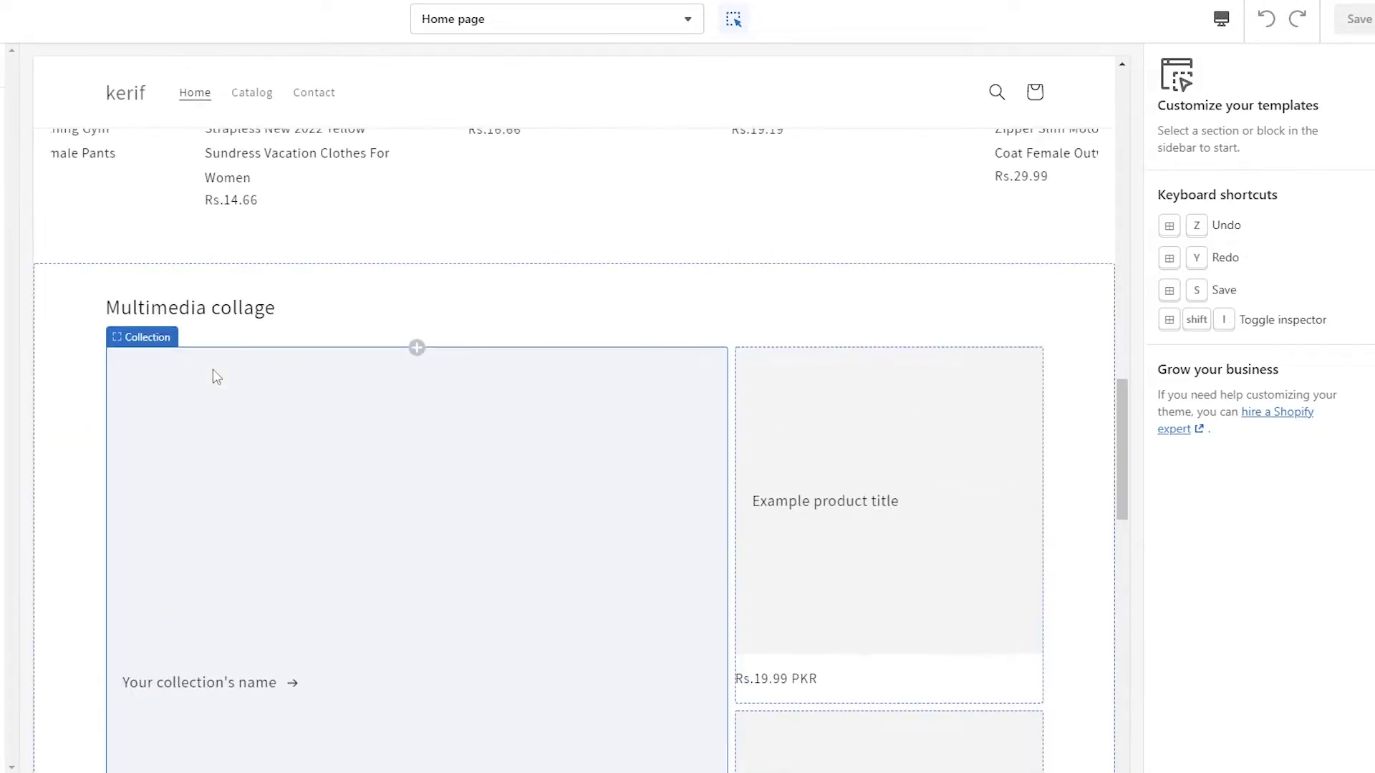
pyautogui.scroll(10, 216, 376)
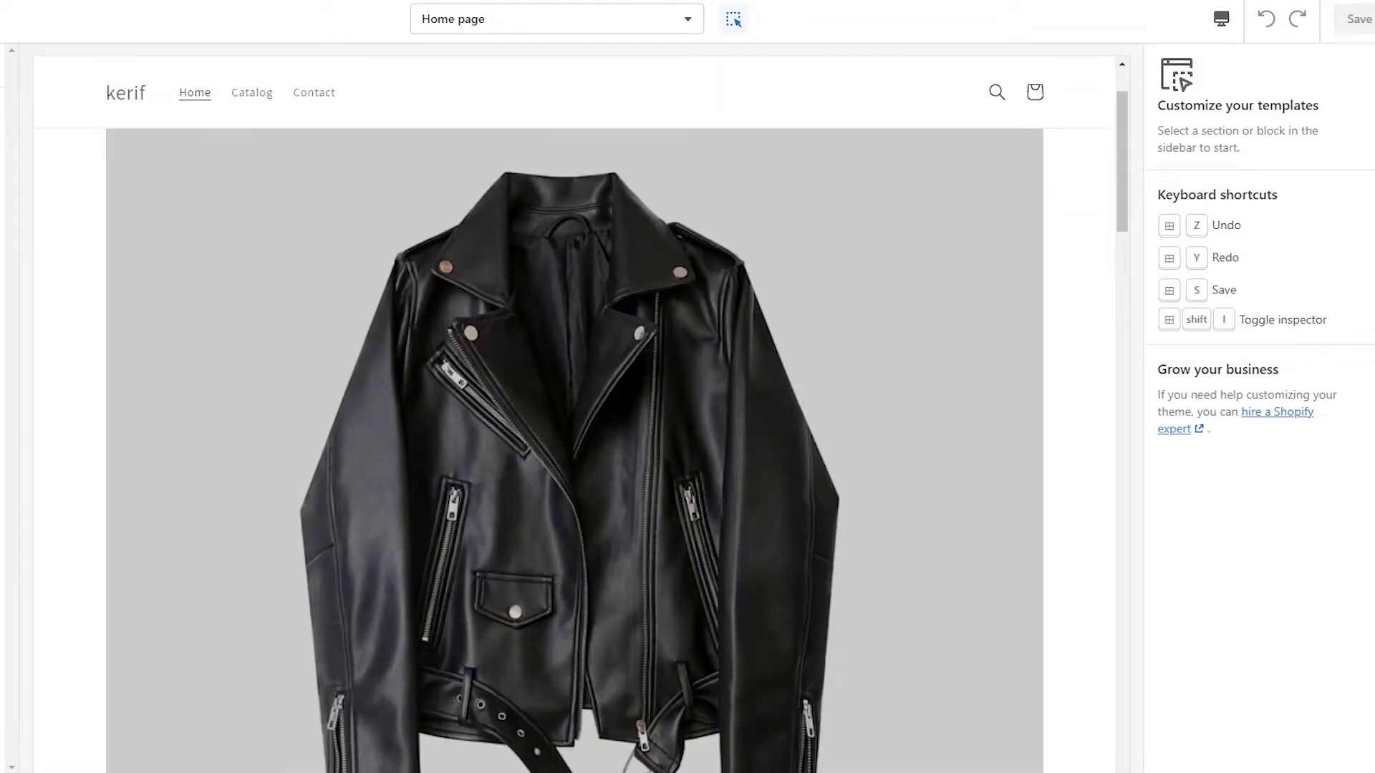
pyautogui.click(467, 345)
pyautogui.press('Delete')
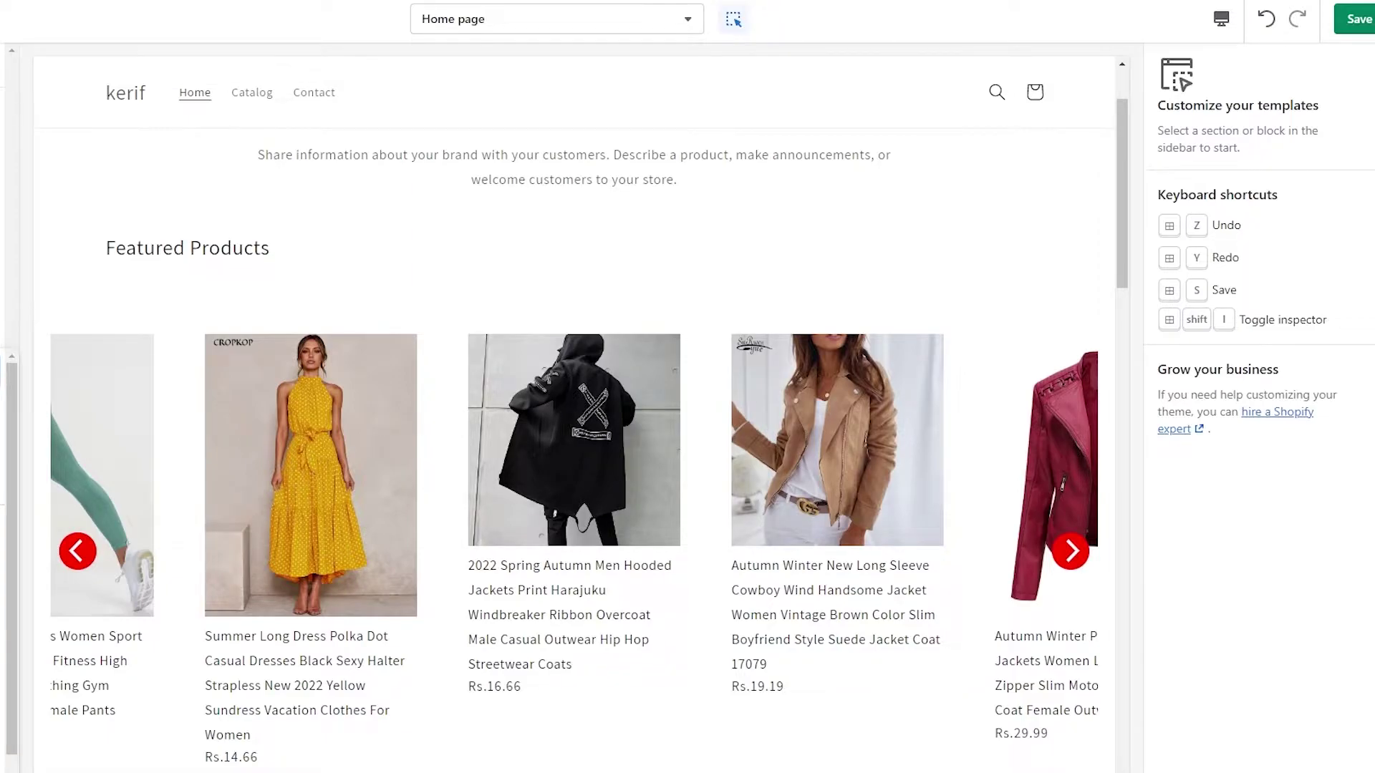
# Add a new Slideshow section to the home page and move it up to directly below the header.
pyautogui.click(8, 544)
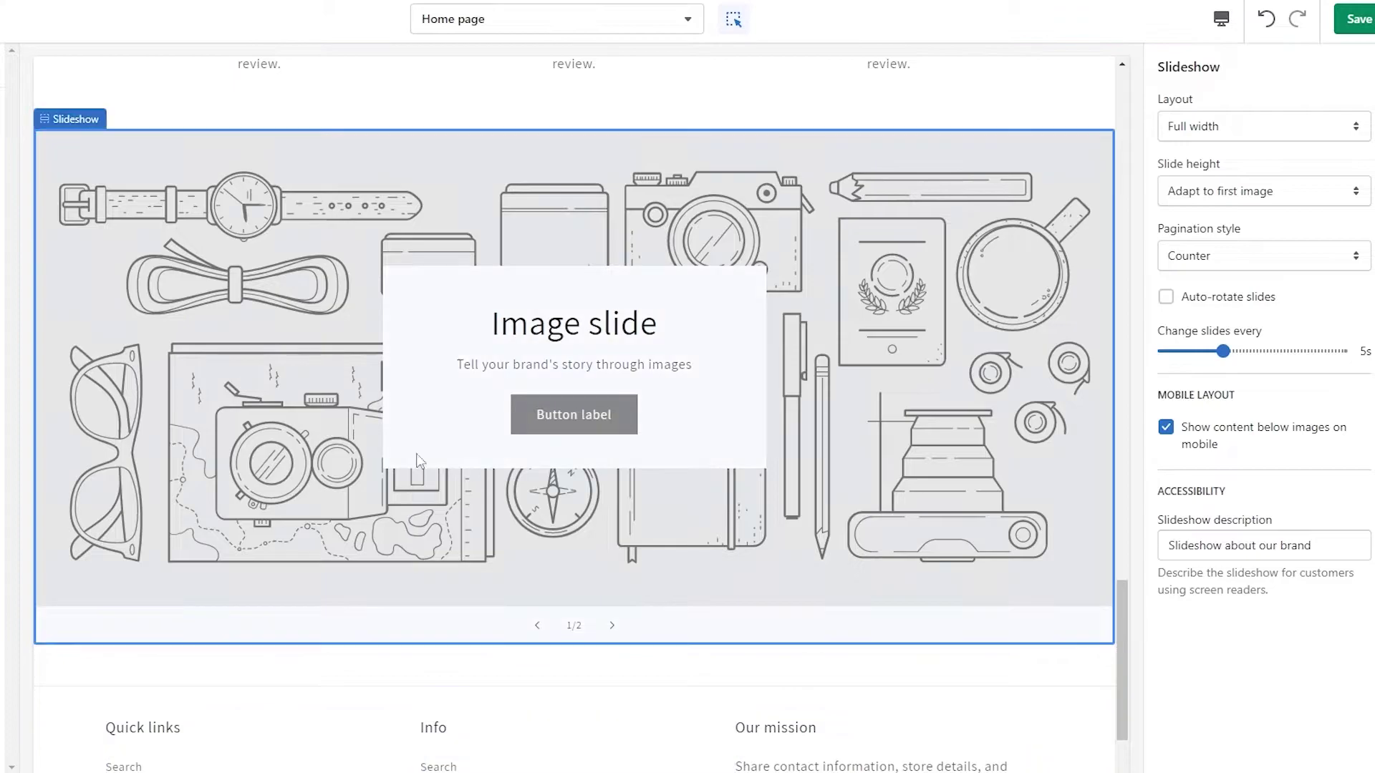
pyautogui.click(531, 668)
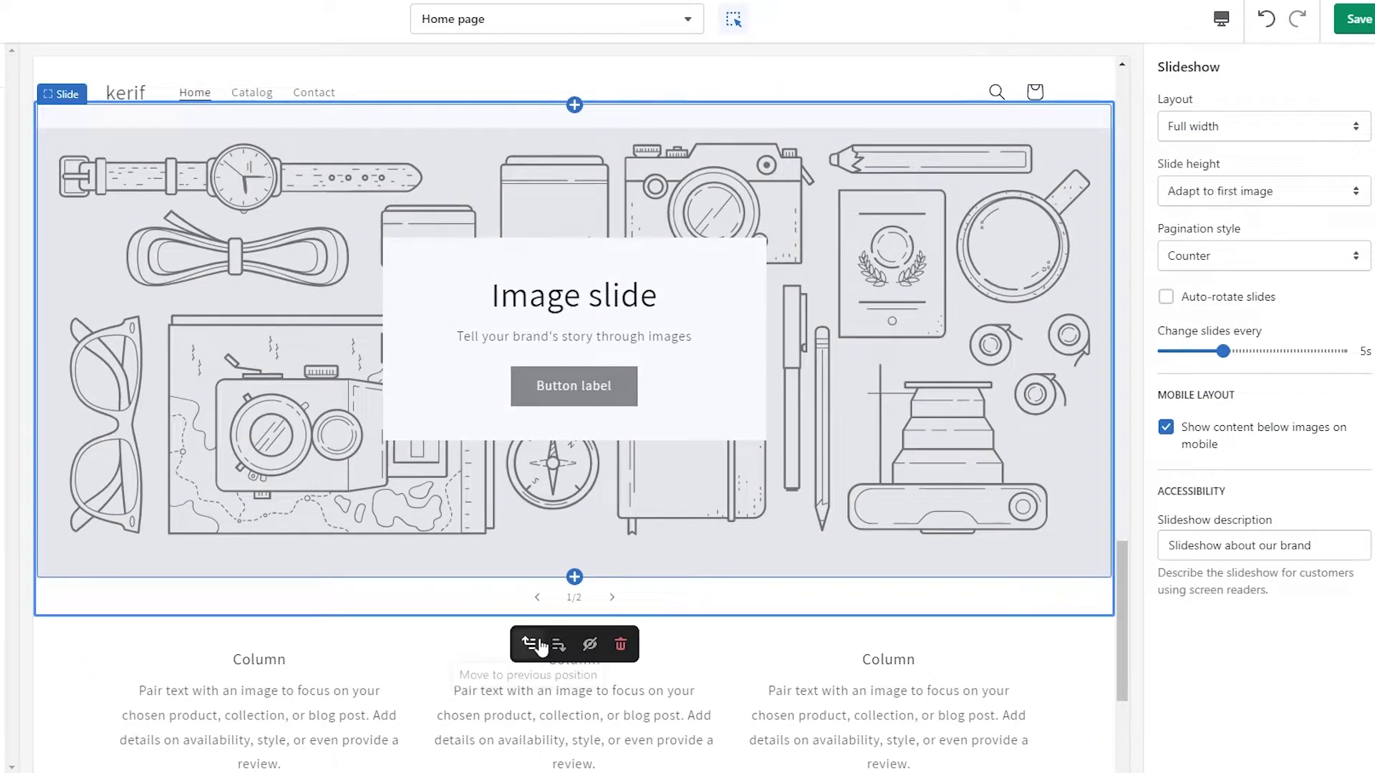
pyautogui.click(541, 647)
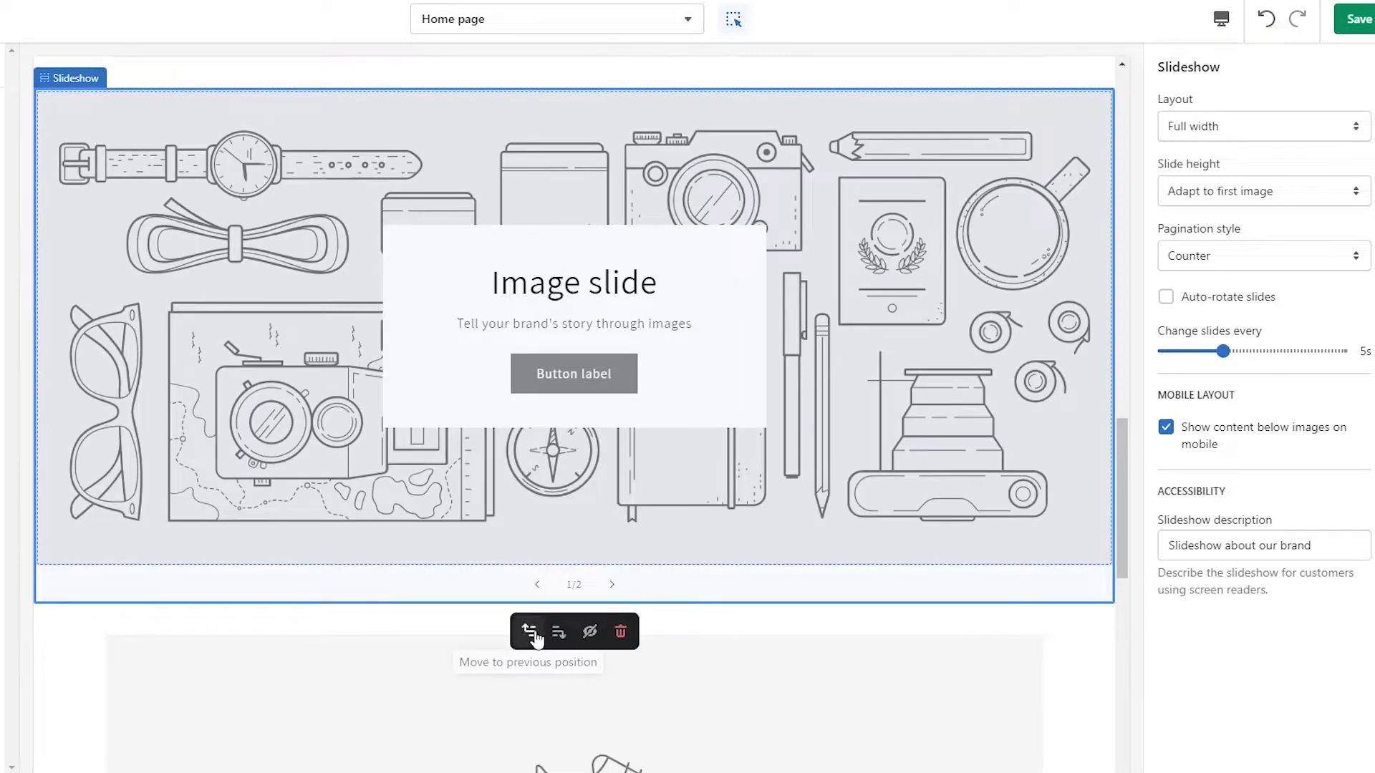
pyautogui.click(536, 635)
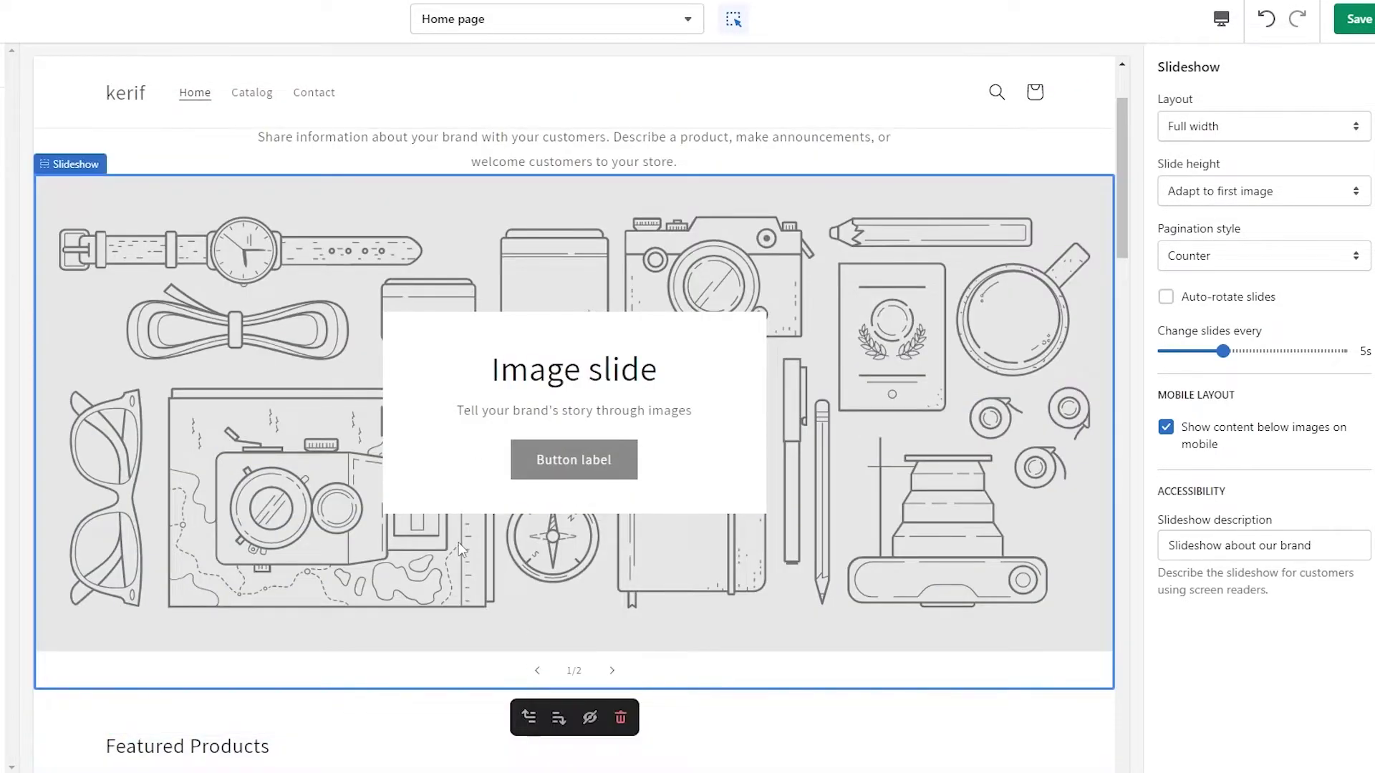
pyautogui.click(529, 716)
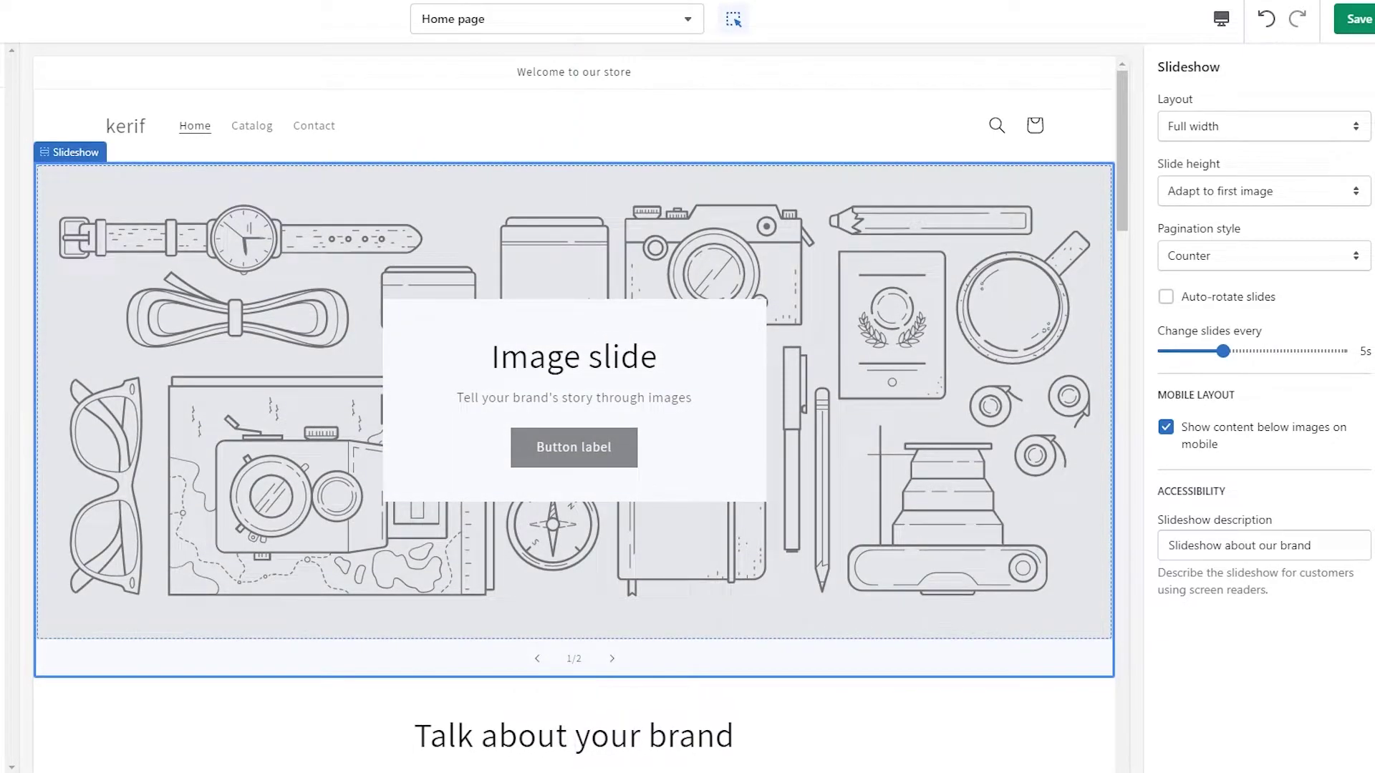
# Set the first image slide's desktop content position to Bottom left.
pyautogui.click(590, 296)
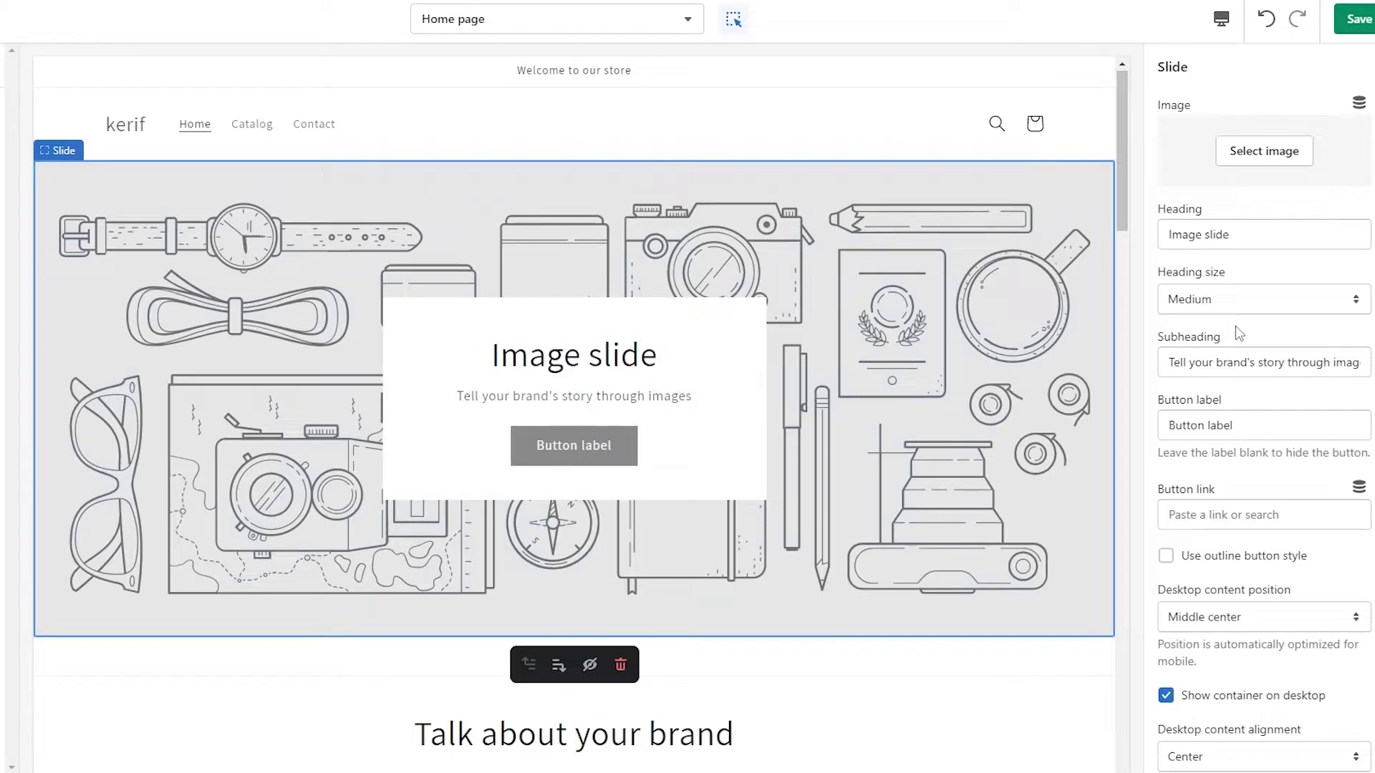
pyautogui.scroll(-4, 1238, 333)
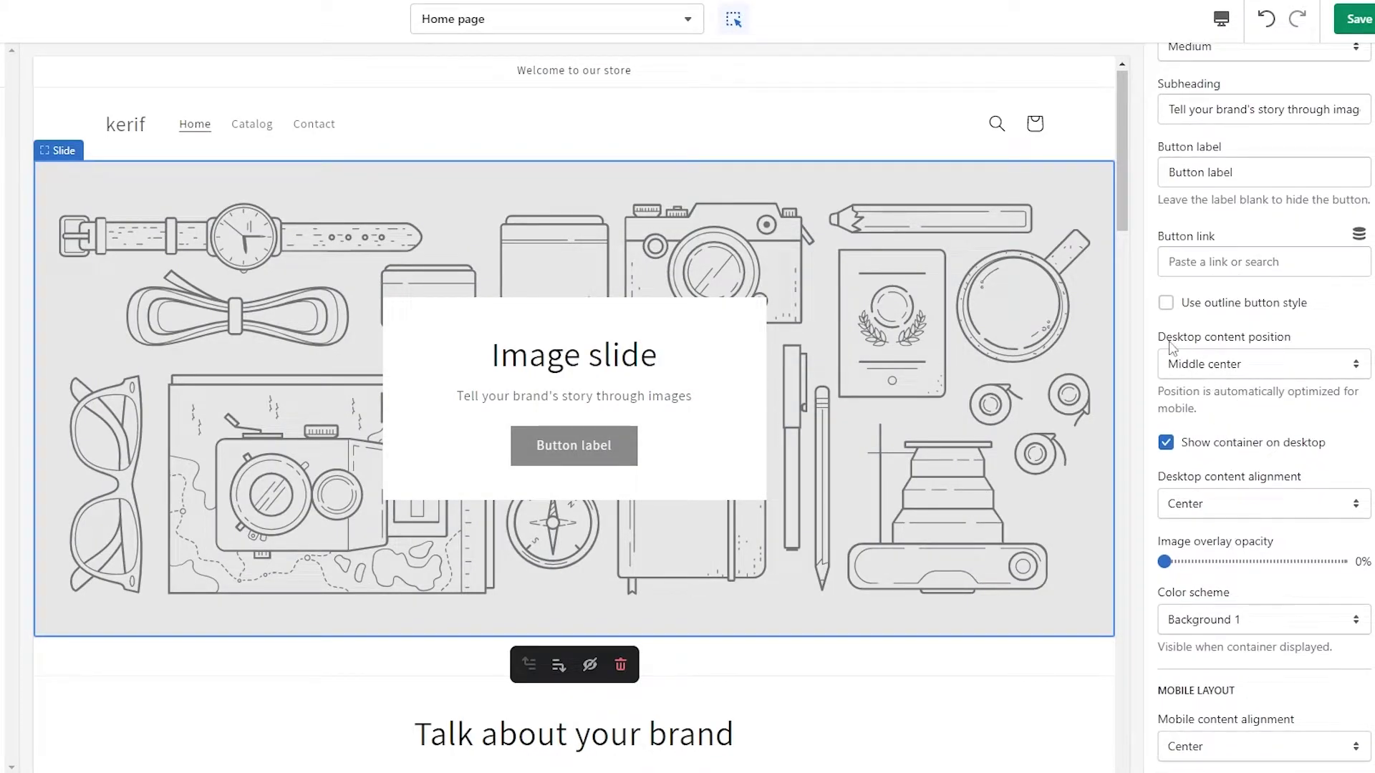
pyautogui.click(1248, 361)
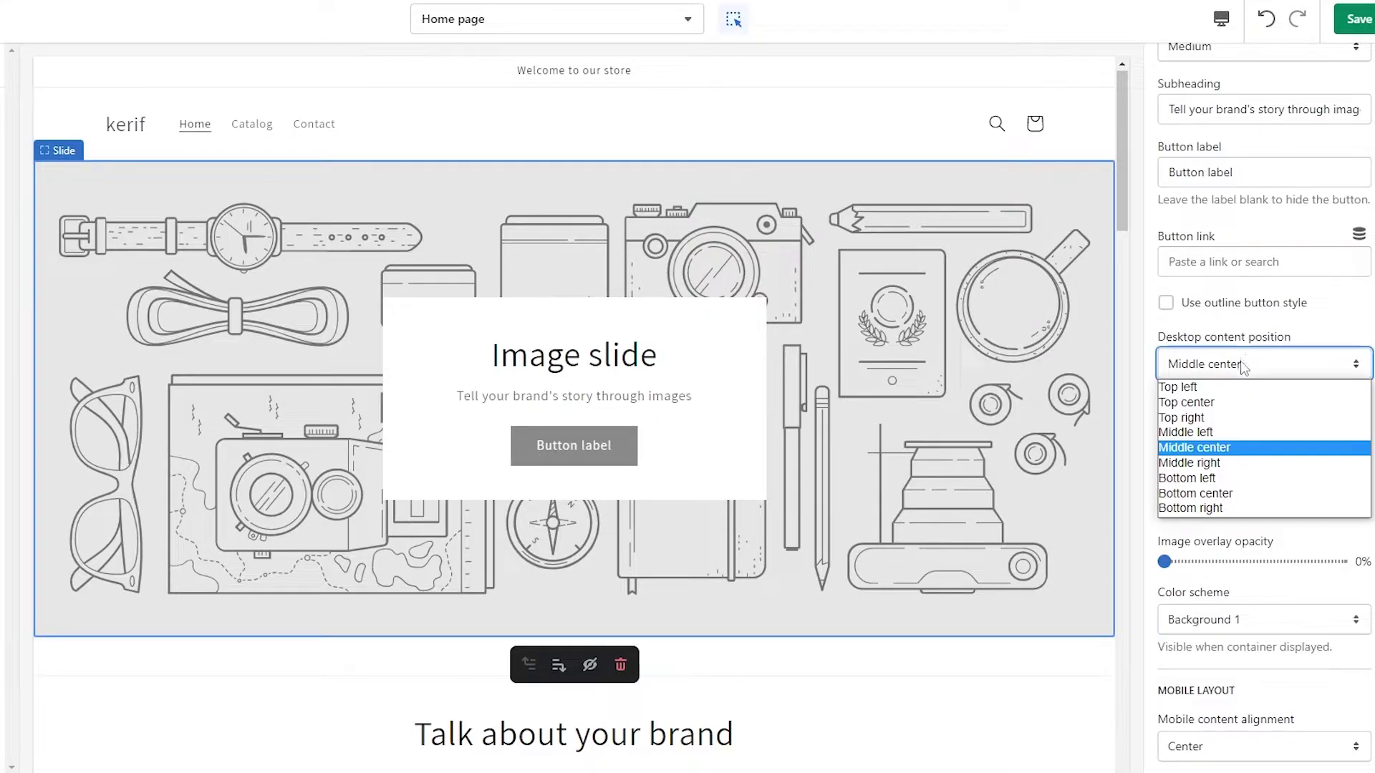
pyautogui.click(1211, 477)
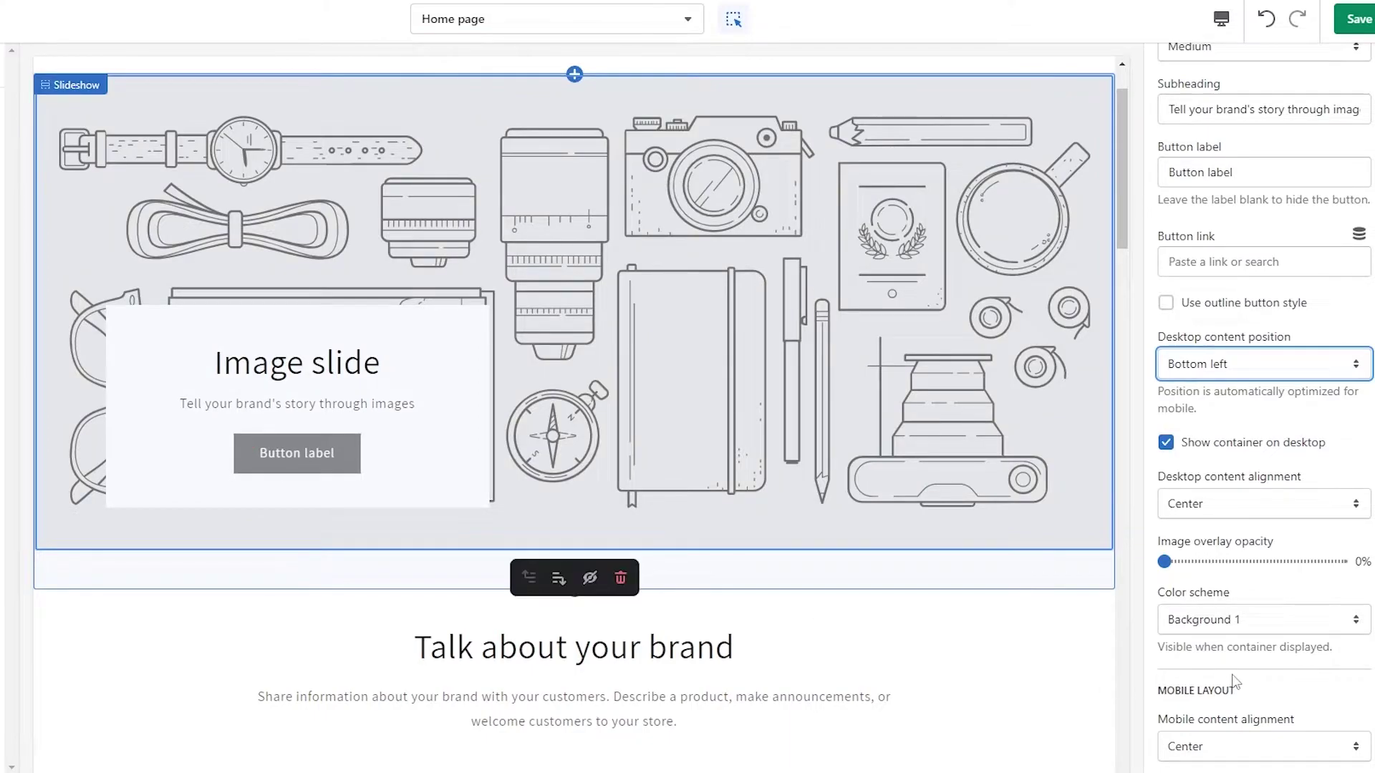
# Turn off the slide's container on desktop and set its image overlay opacity to 20%.
pyautogui.click(1166, 527)
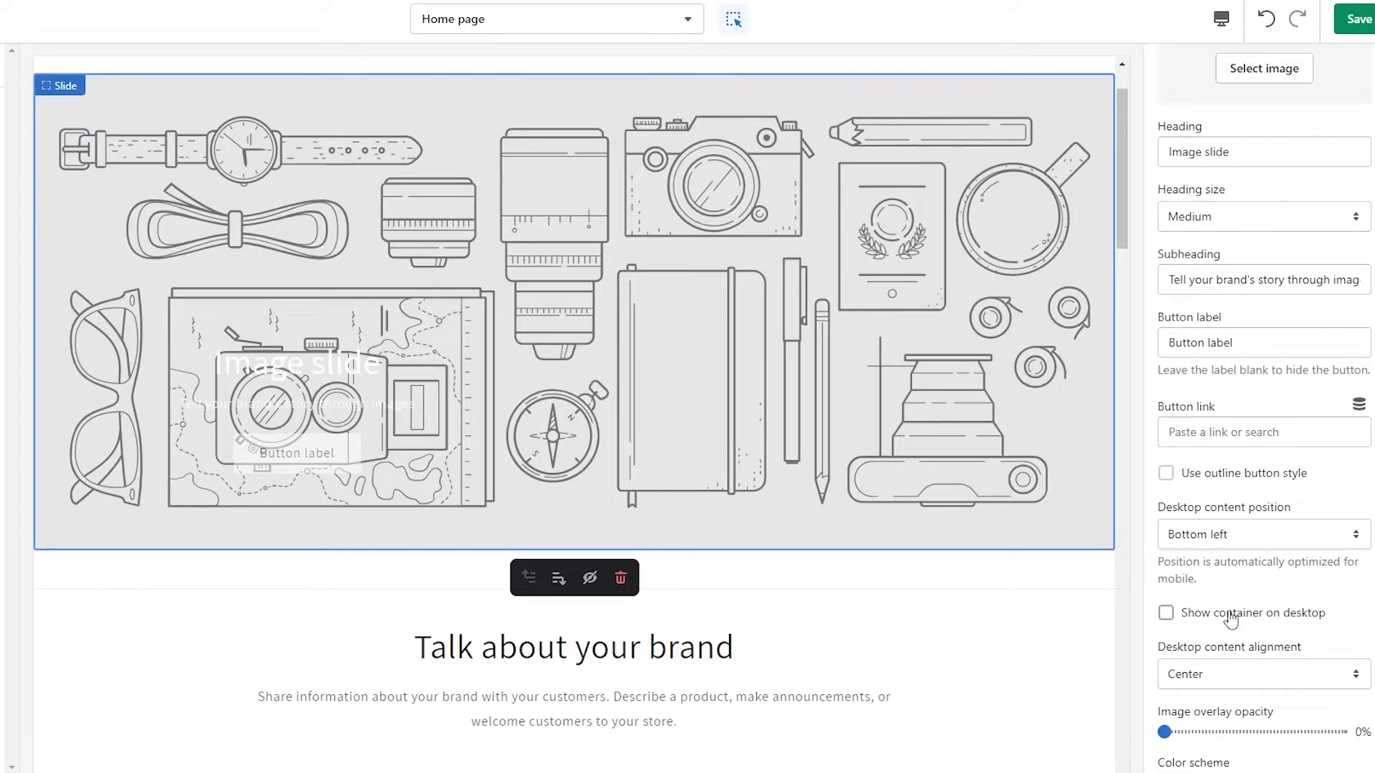
pyautogui.moveTo(1173, 736); pyautogui.dragTo(1198, 734)
# Set the image slide's color scheme to Accent 1.
pyautogui.scroll(-1, 1281, 723)
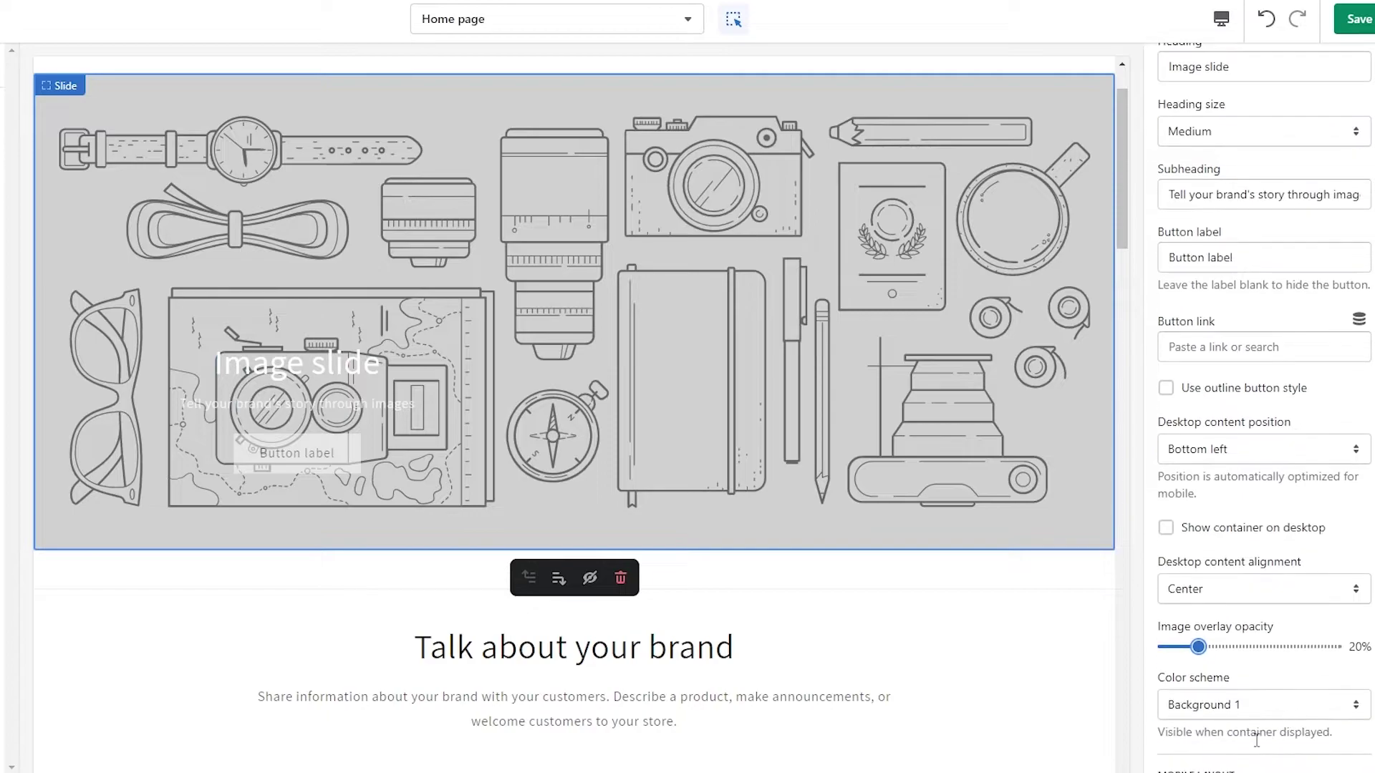
pyautogui.click(1231, 707)
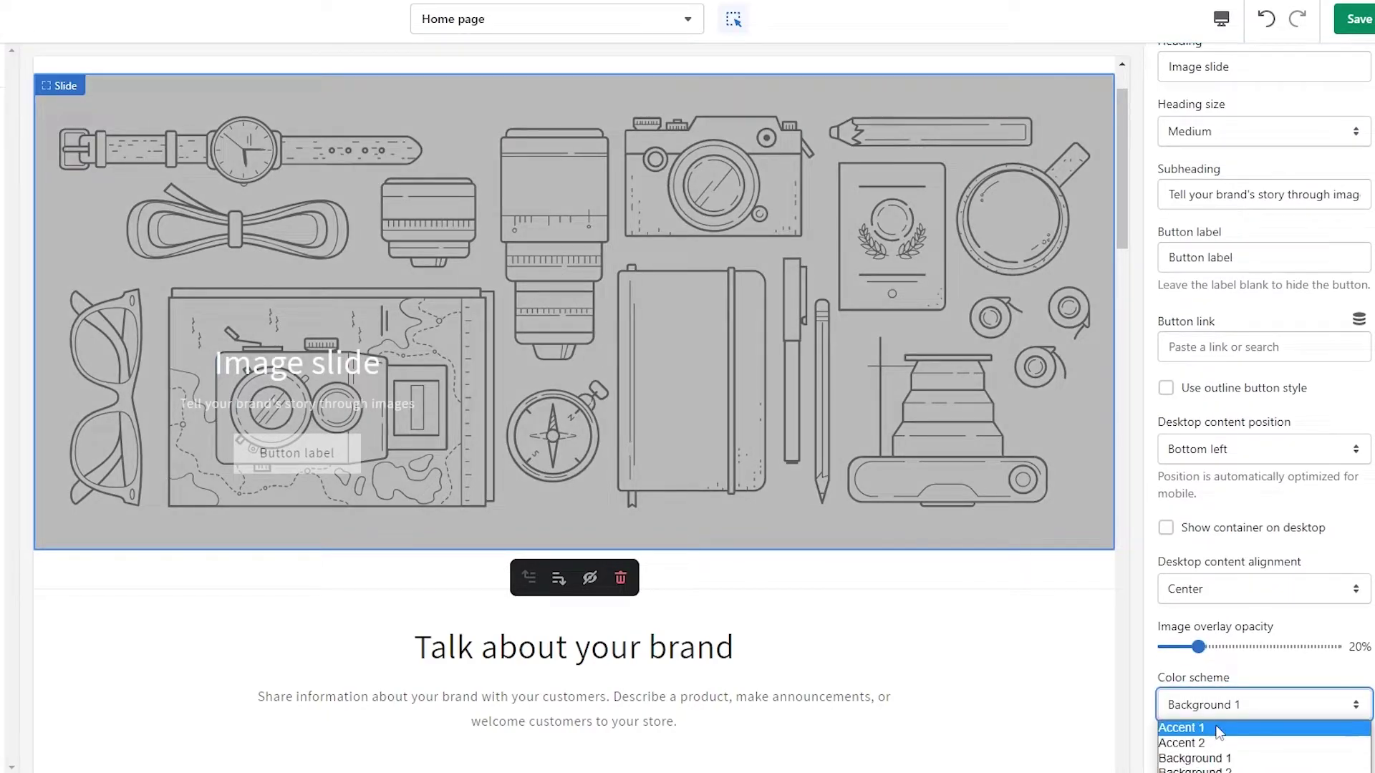
pyautogui.click(1220, 729)
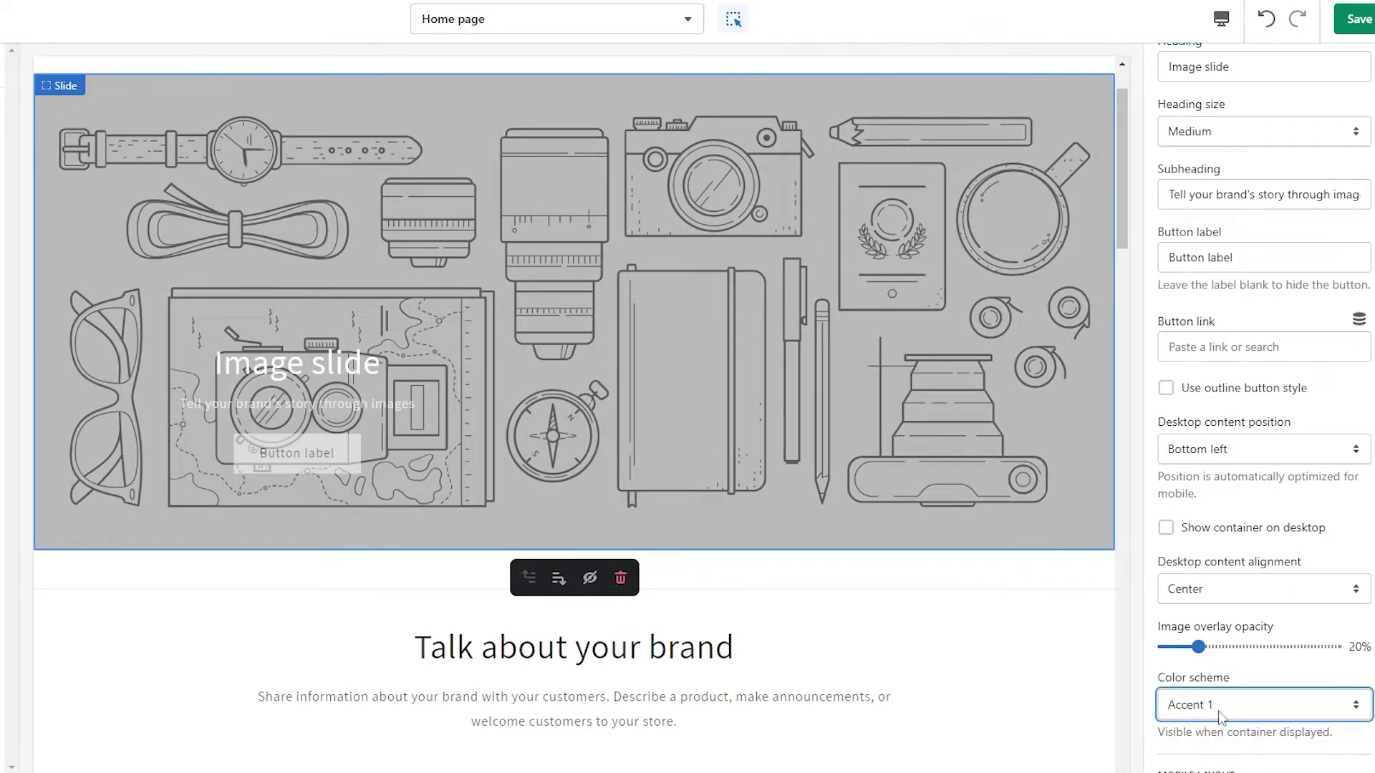
# Try the Accent 2, Background 2 and Inverse color schemes on the slide and return it to Accent 1.
pyautogui.click(1220, 709)
pyautogui.click(1211, 749)
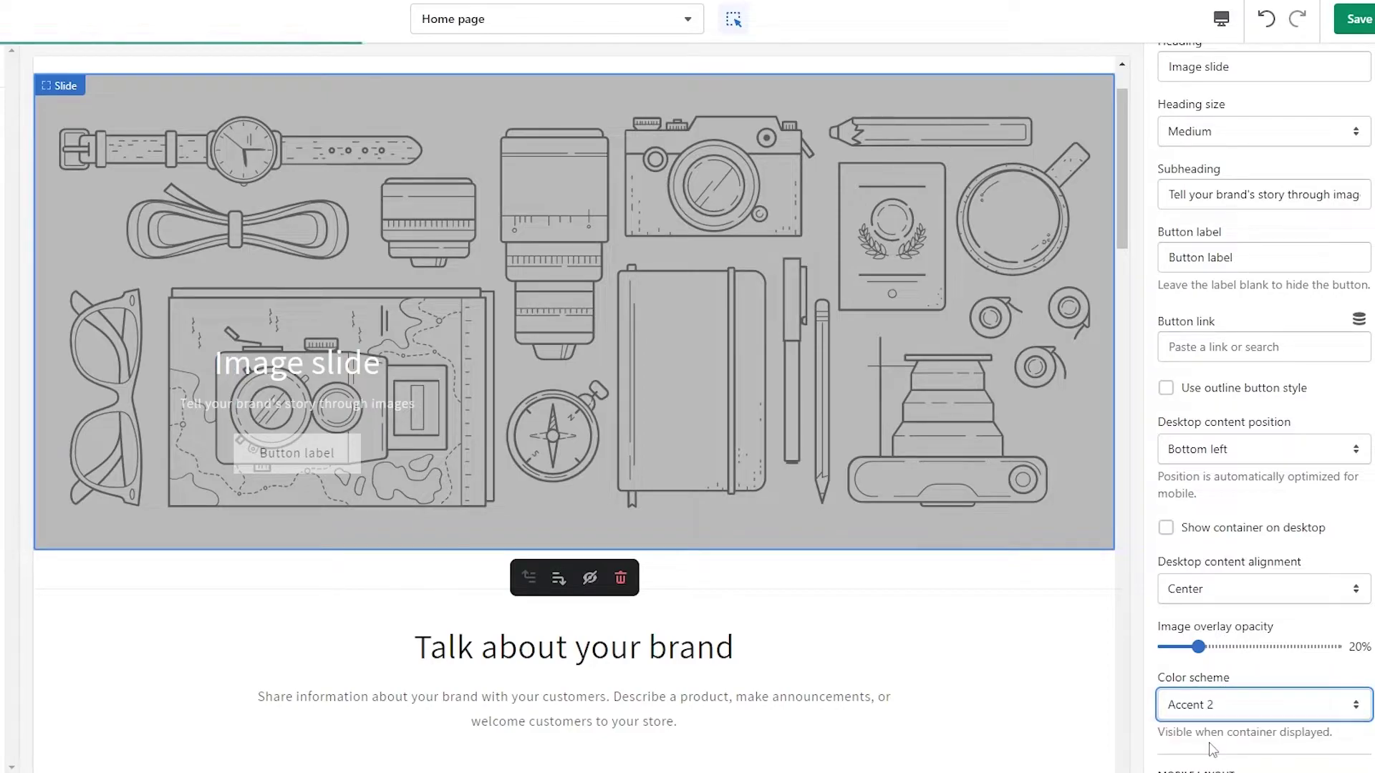
pyautogui.click(1212, 716)
pyautogui.click(1210, 769)
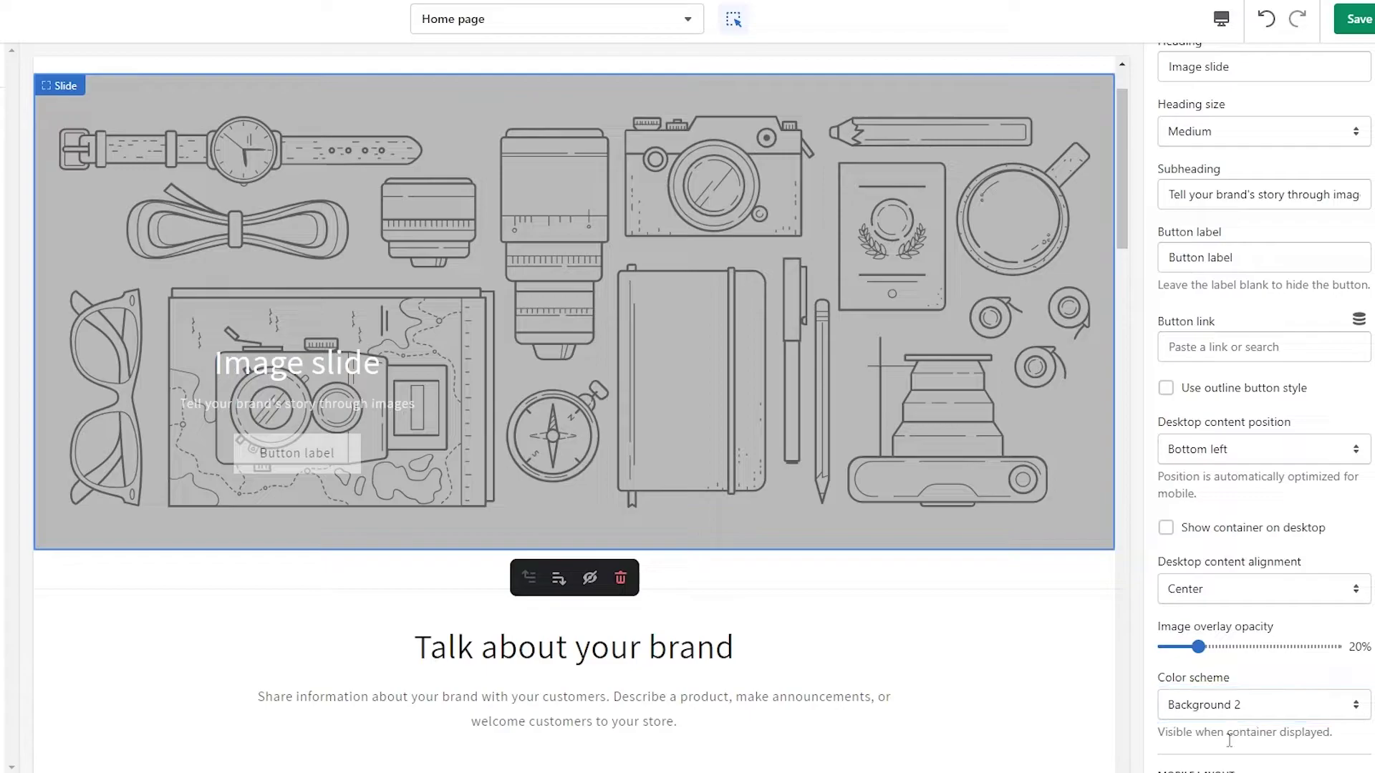
pyautogui.click(1215, 704)
pyautogui.click(1191, 772)
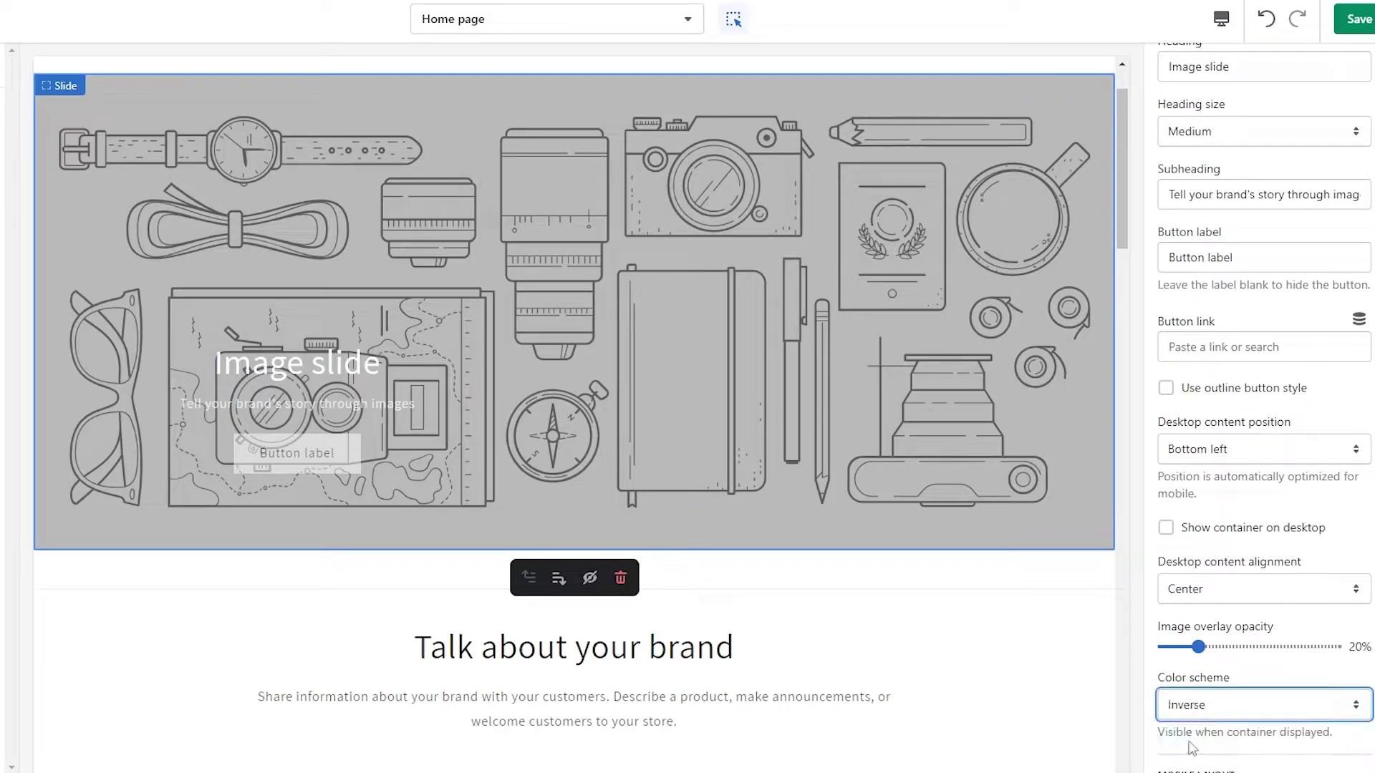
pyautogui.click(1278, 708)
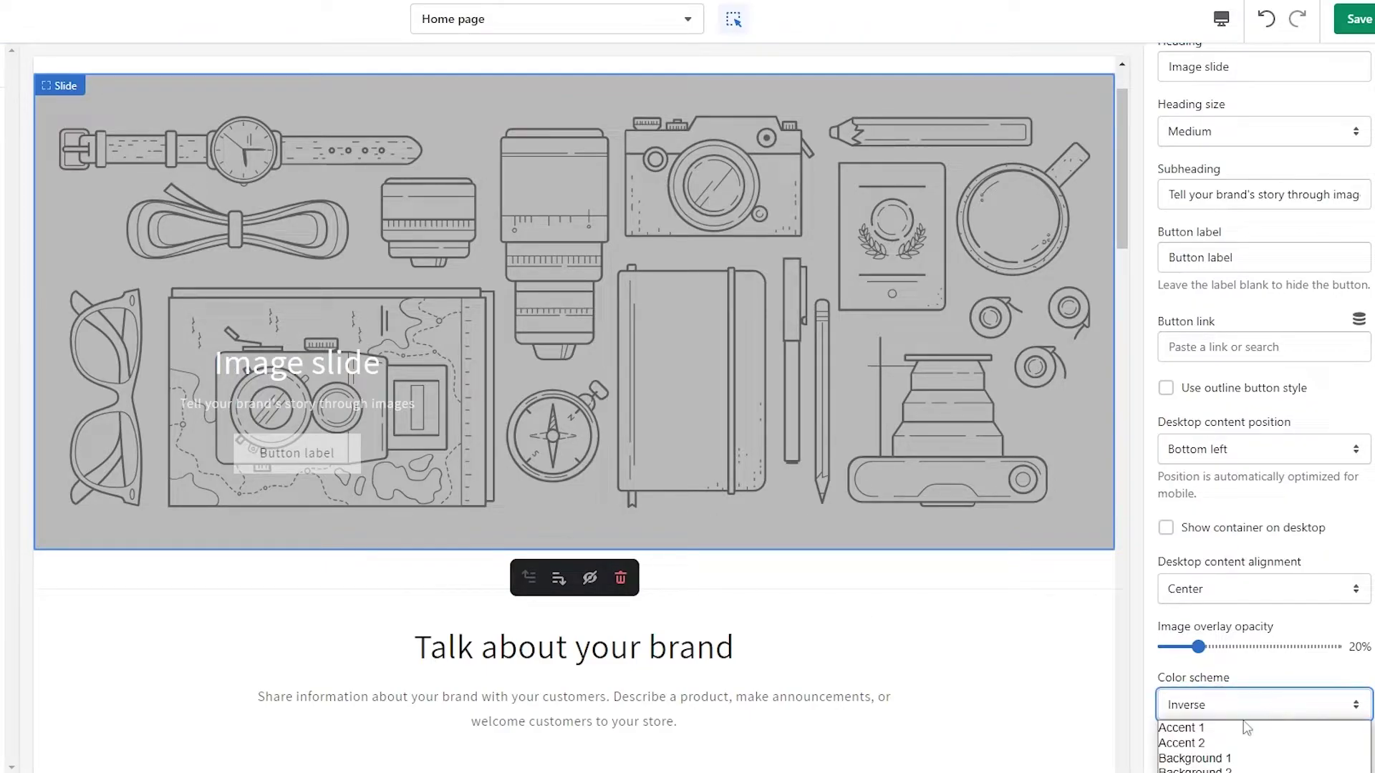
pyautogui.click(1203, 728)
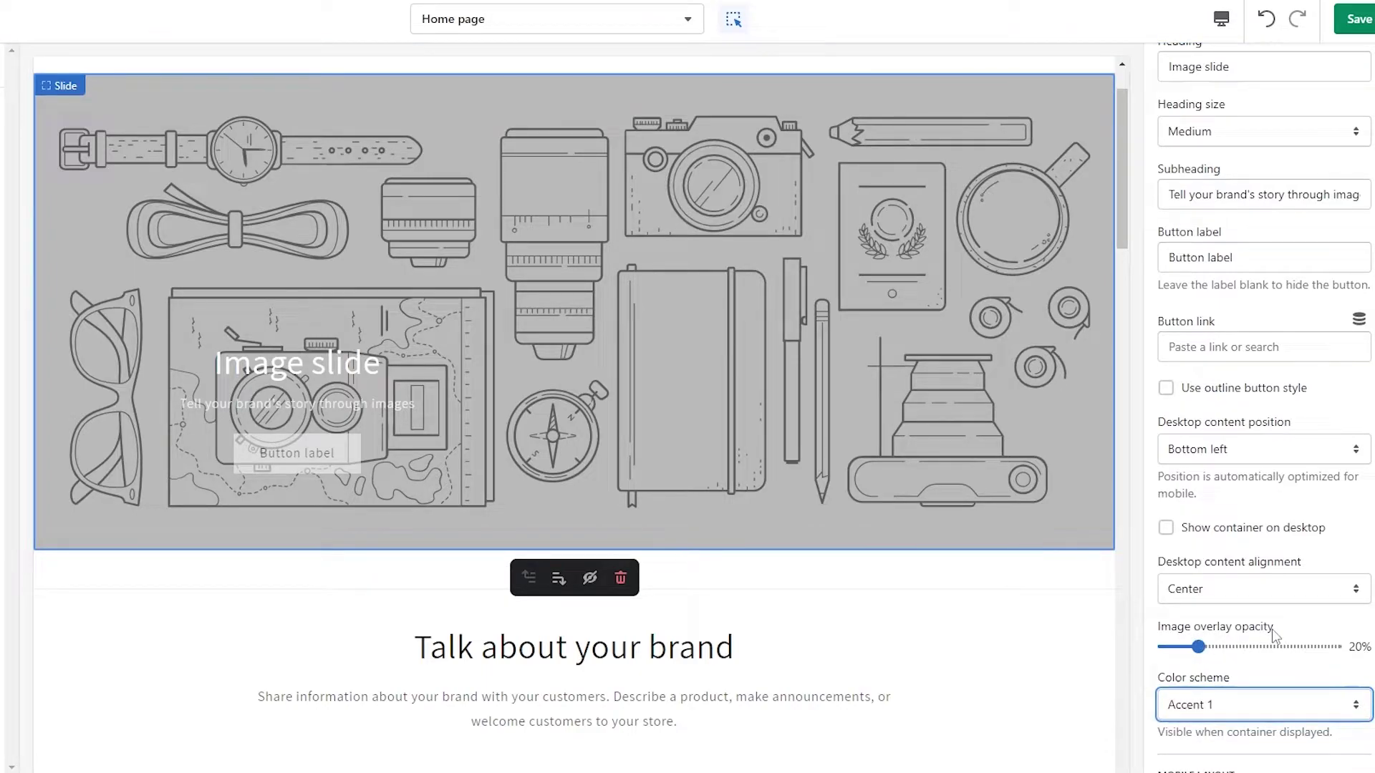
# Open the image library to choose a picture for the slide.
pyautogui.scroll(-2, 1271, 629)
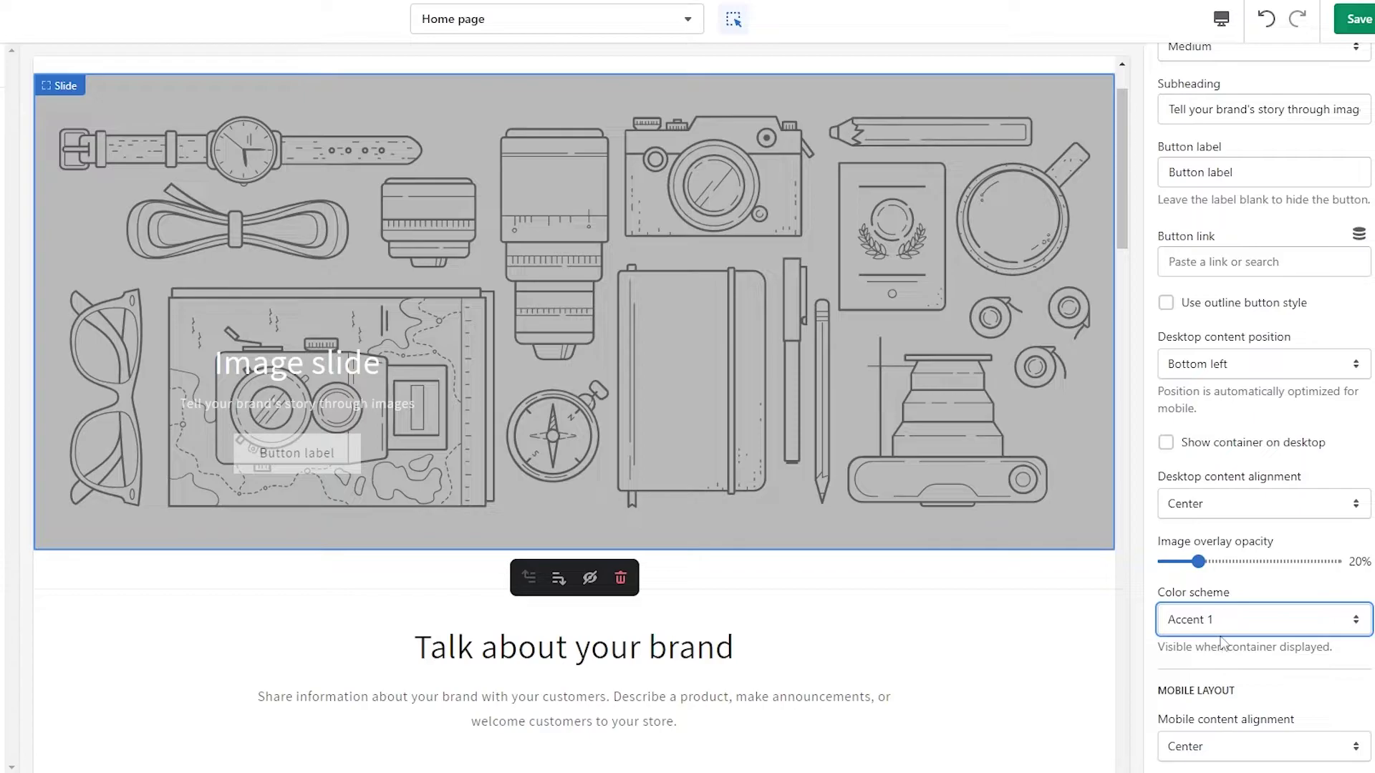
pyautogui.scroll(2, 1254, 707)
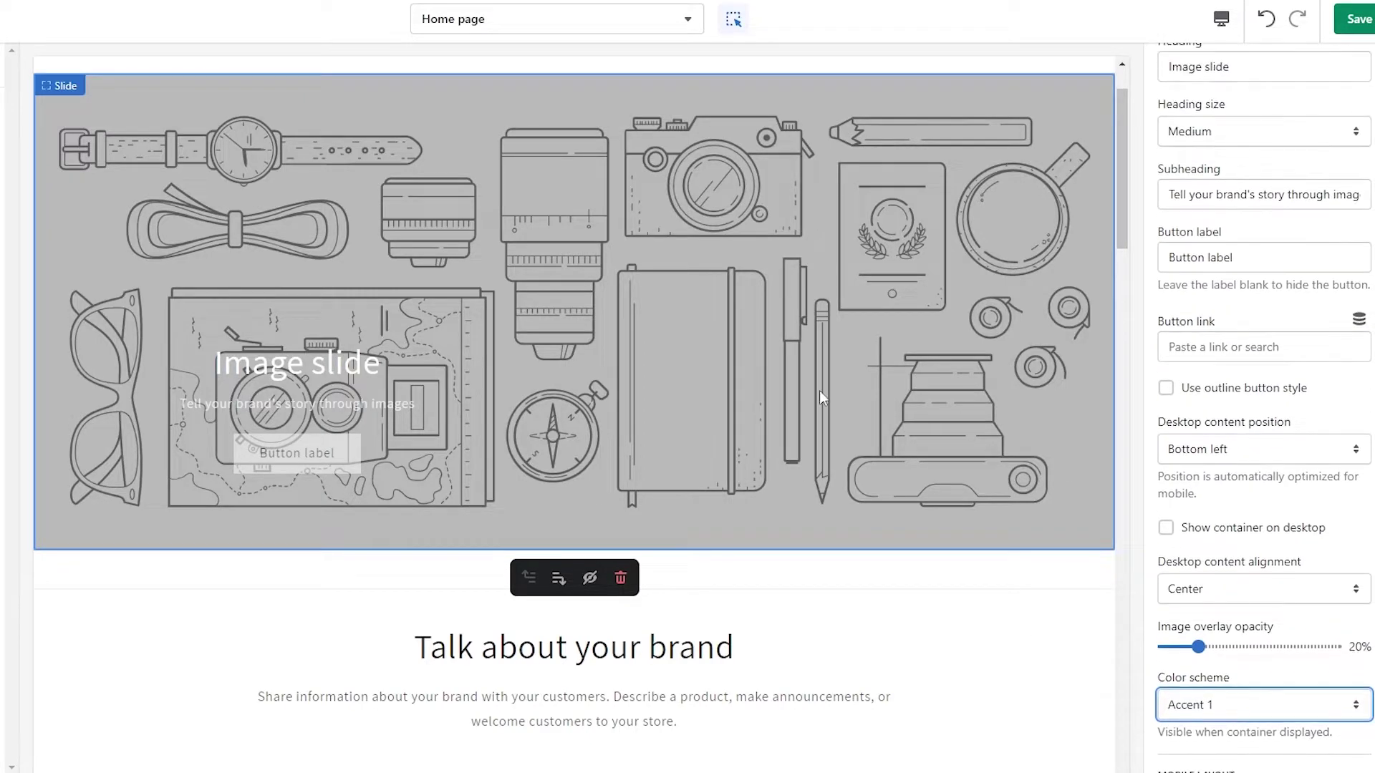
pyautogui.scroll(3, 1212, 363)
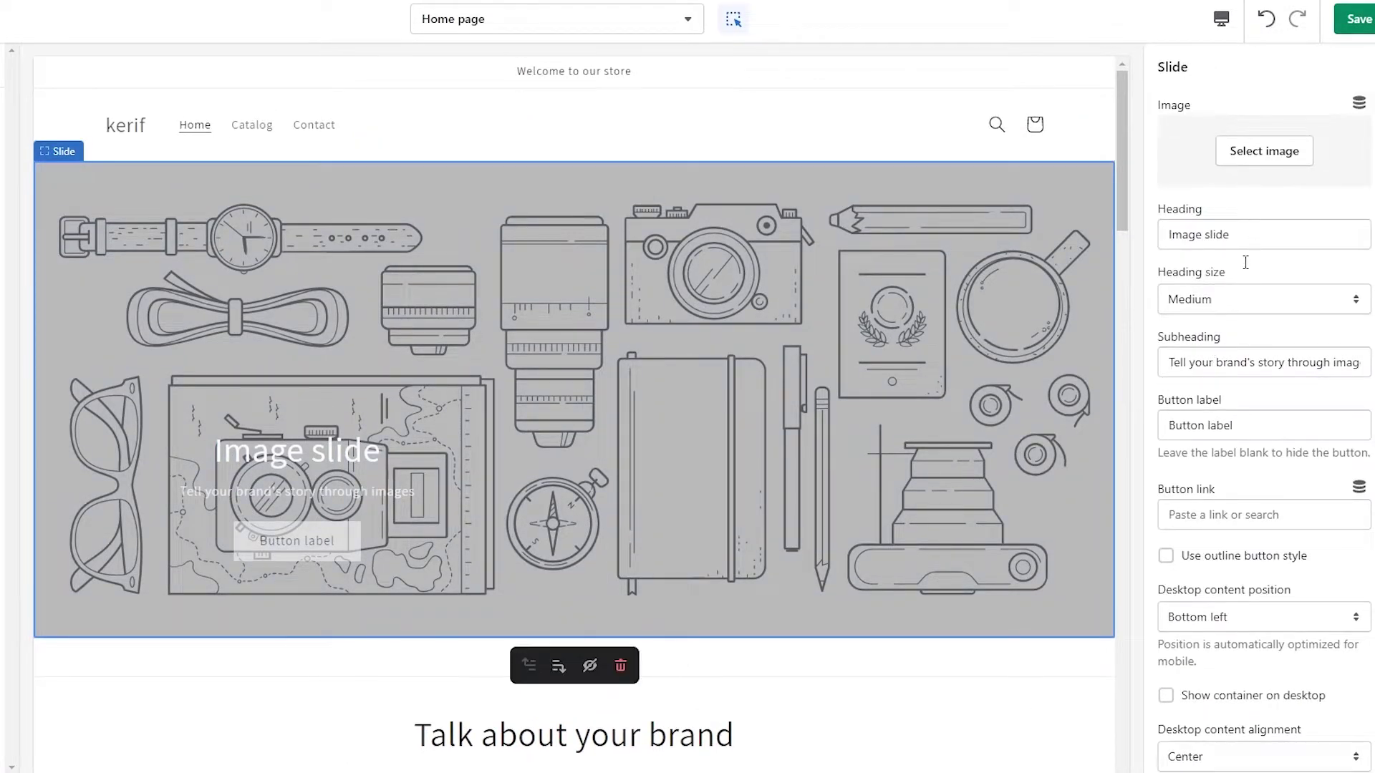
pyautogui.click(1255, 161)
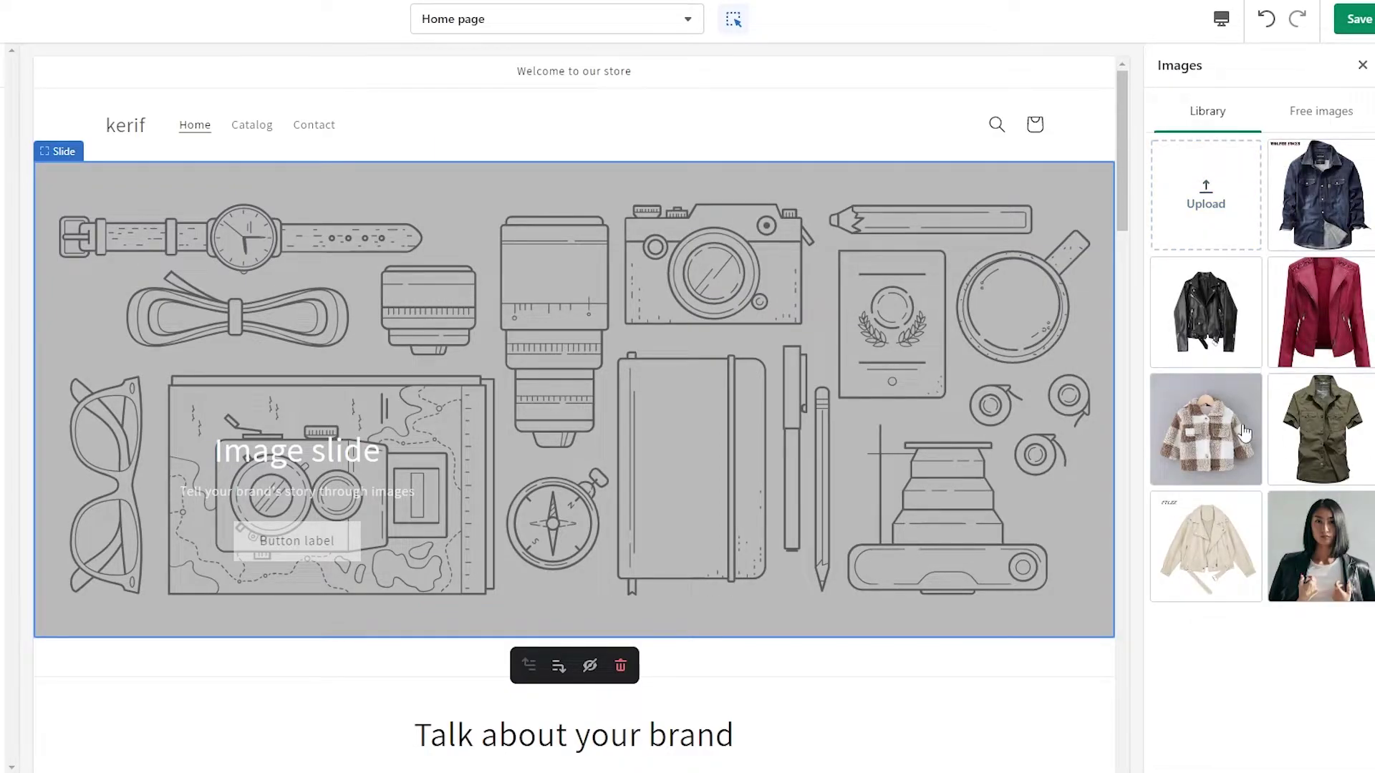
pyautogui.click(1233, 209)
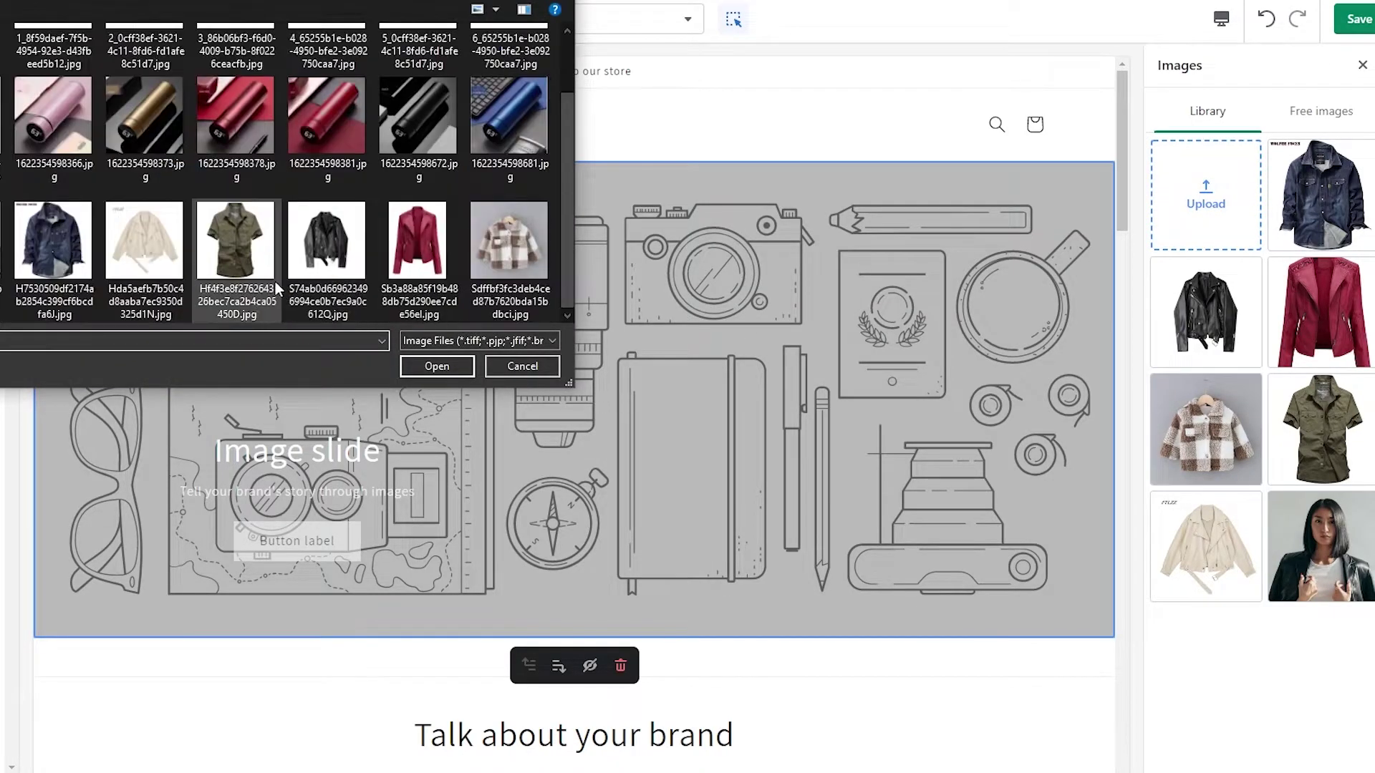
pyautogui.scroll(1, 113, 255)
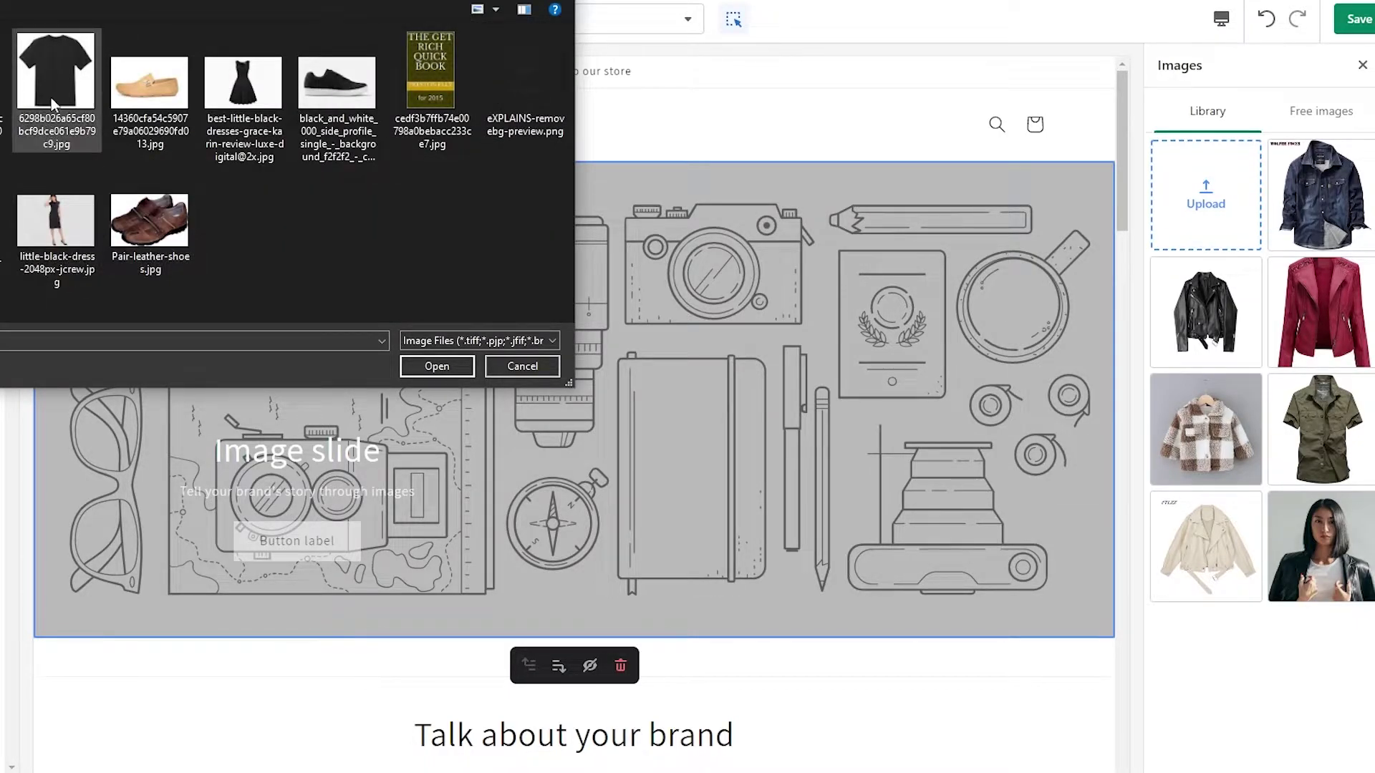
pyautogui.click(272, 100)
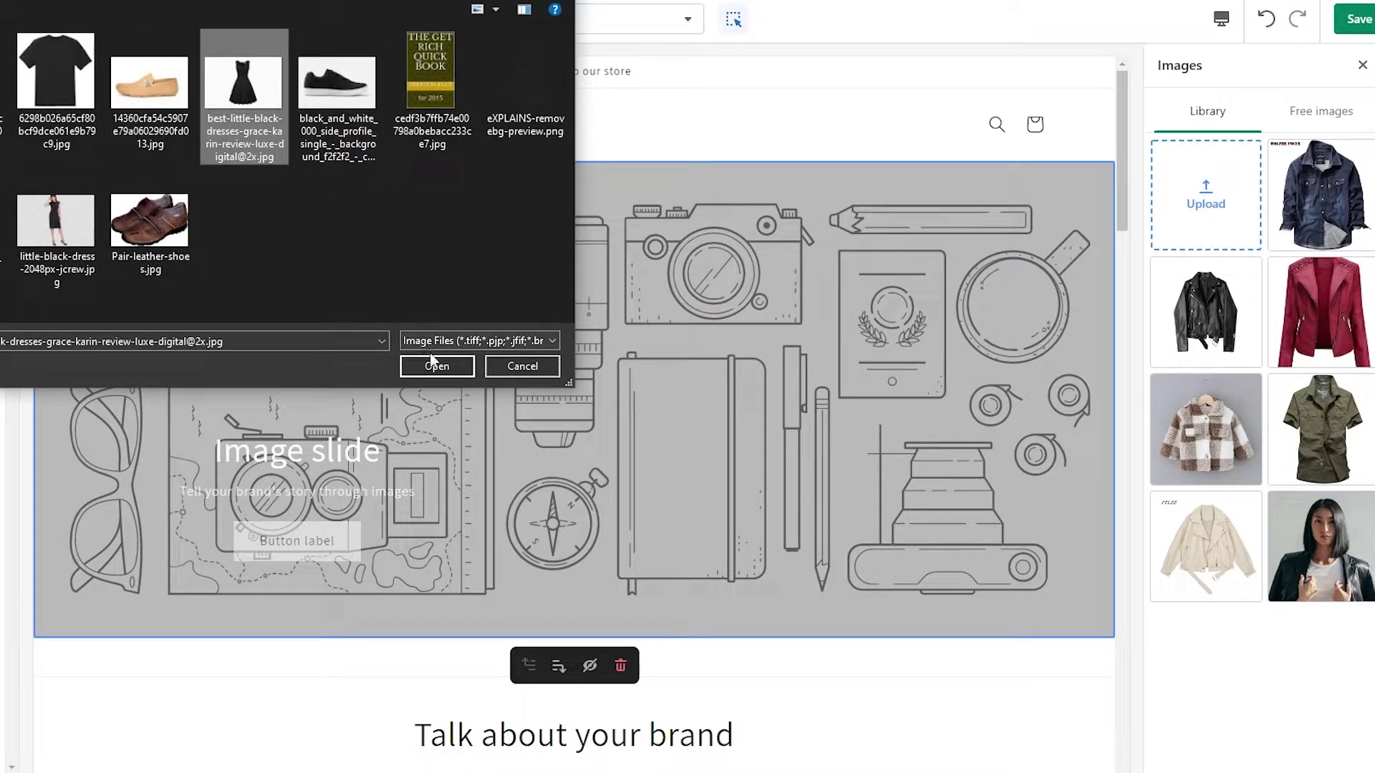
pyautogui.click(67, 76)
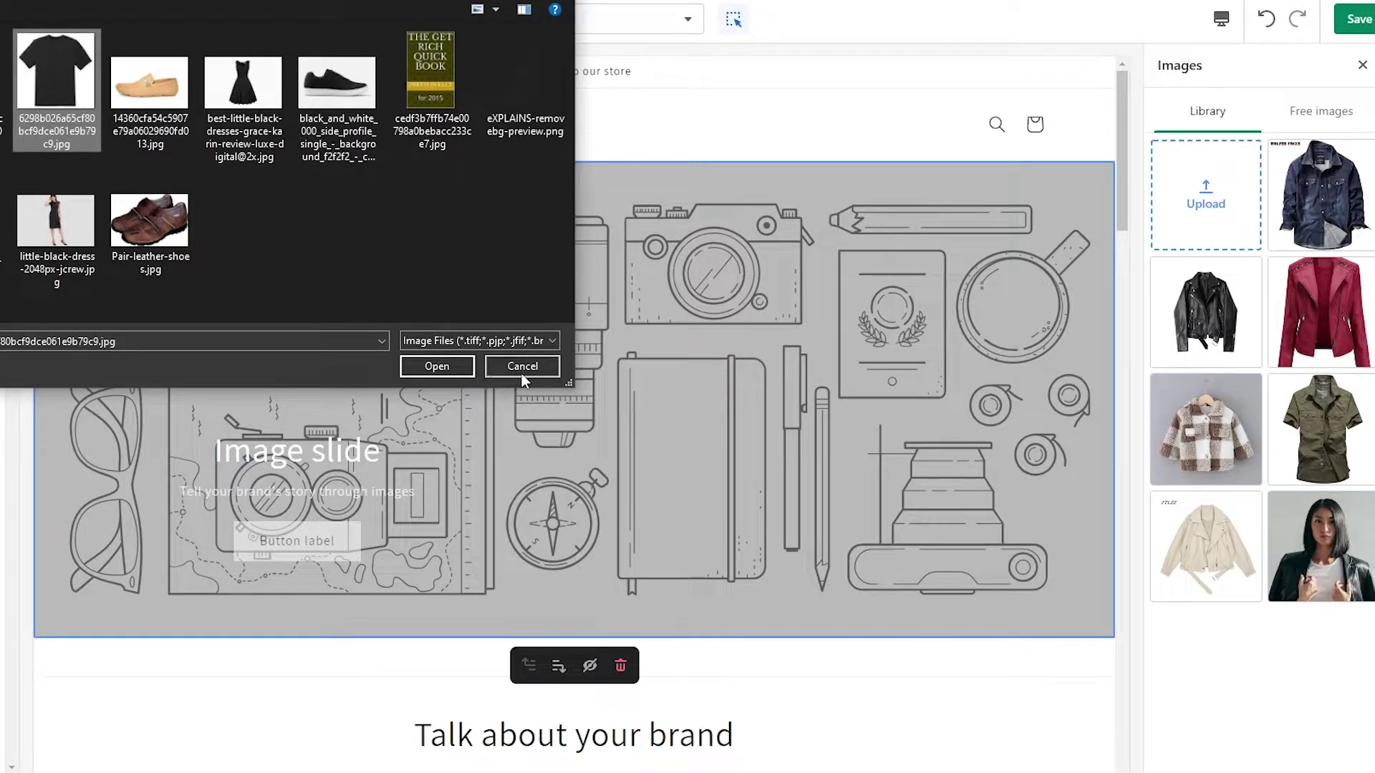
pyautogui.click(522, 373)
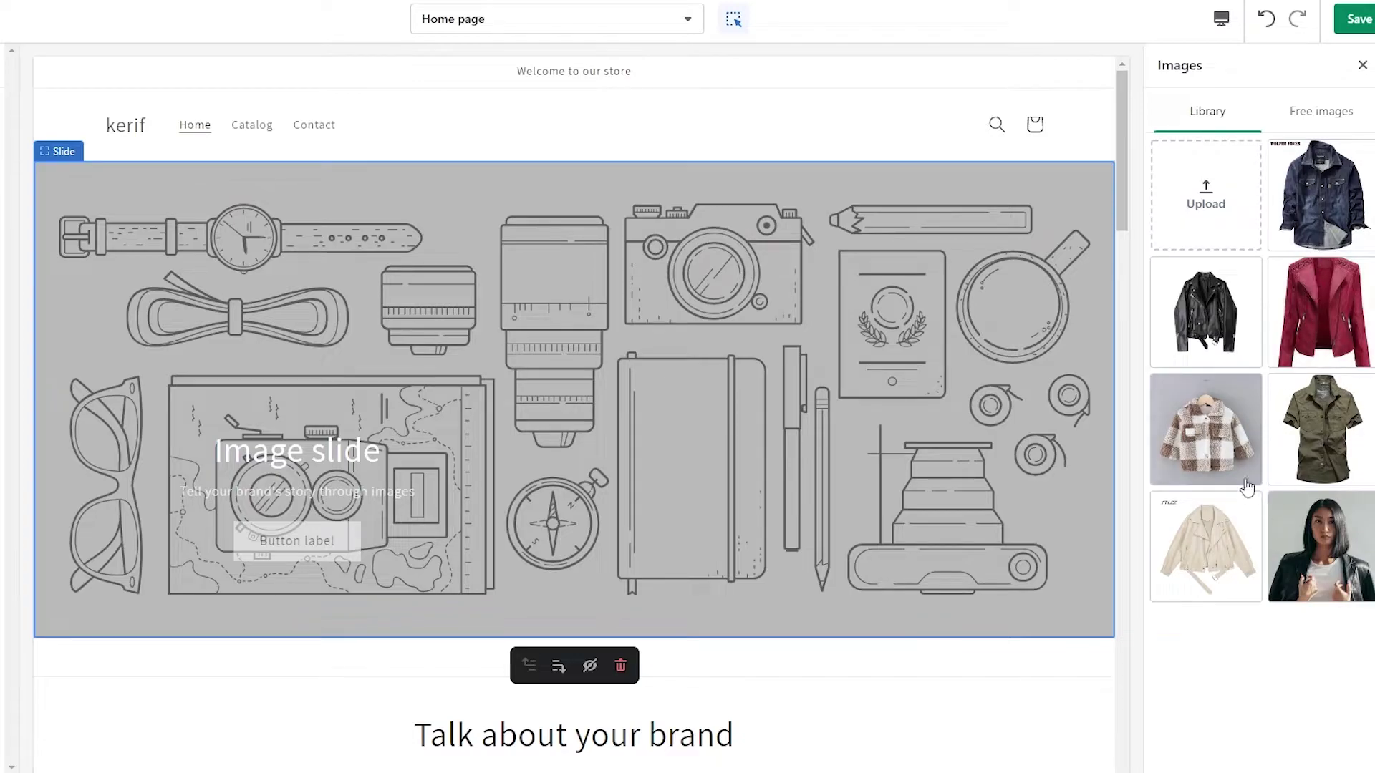
# Use the black leather jacket picture from the library as the slide's image and check it in the page preview.
pyautogui.click(1238, 322)
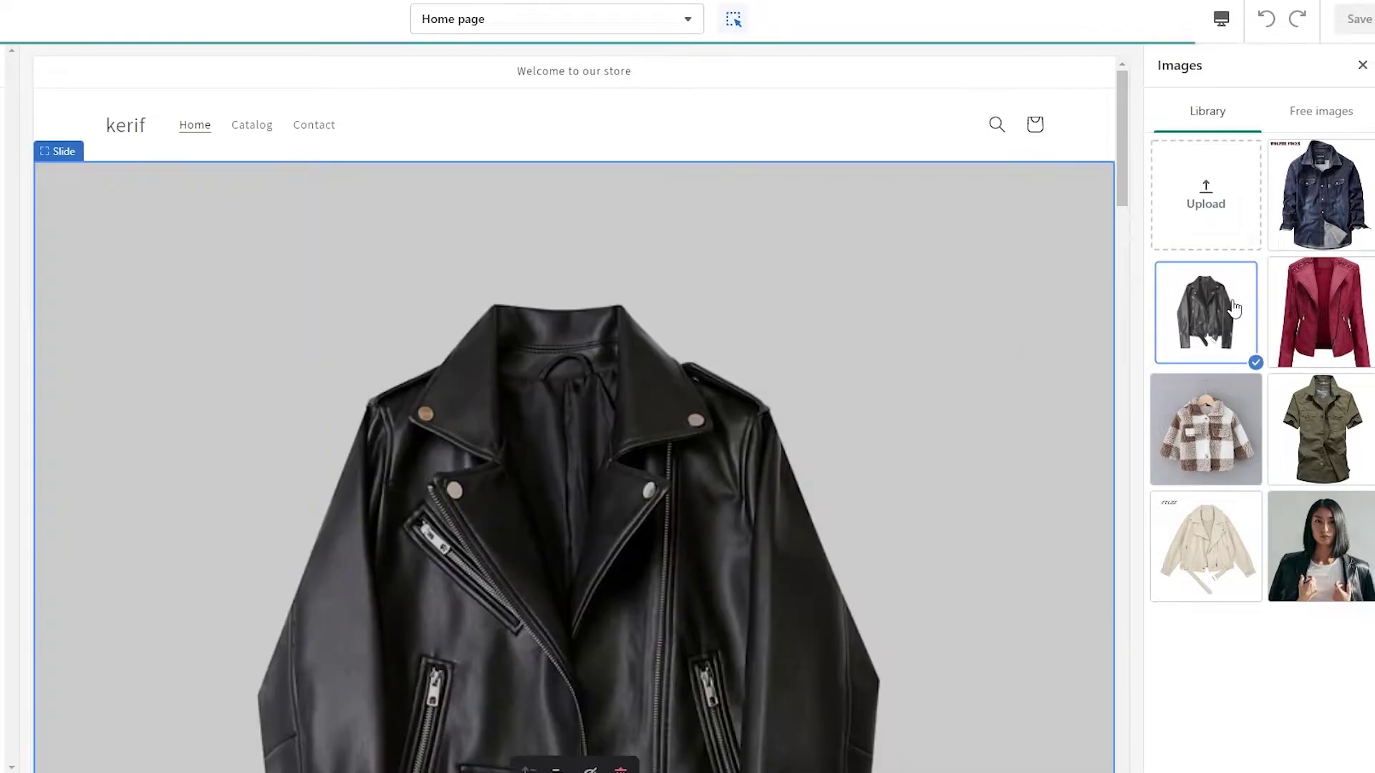
pyautogui.scroll(-3, 972, 397)
pyautogui.scroll(-3, 972, 396)
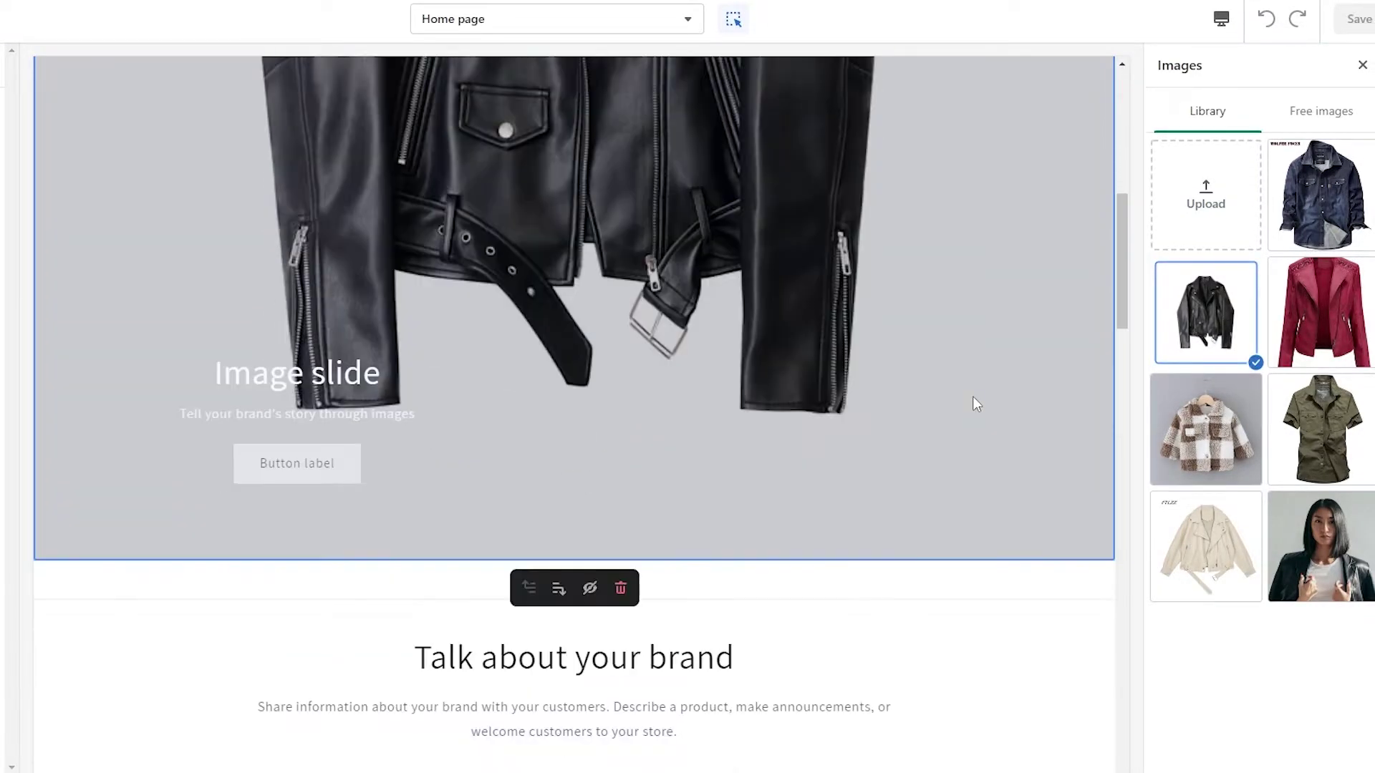
pyautogui.scroll(5, 972, 396)
pyautogui.scroll(2, 647, 377)
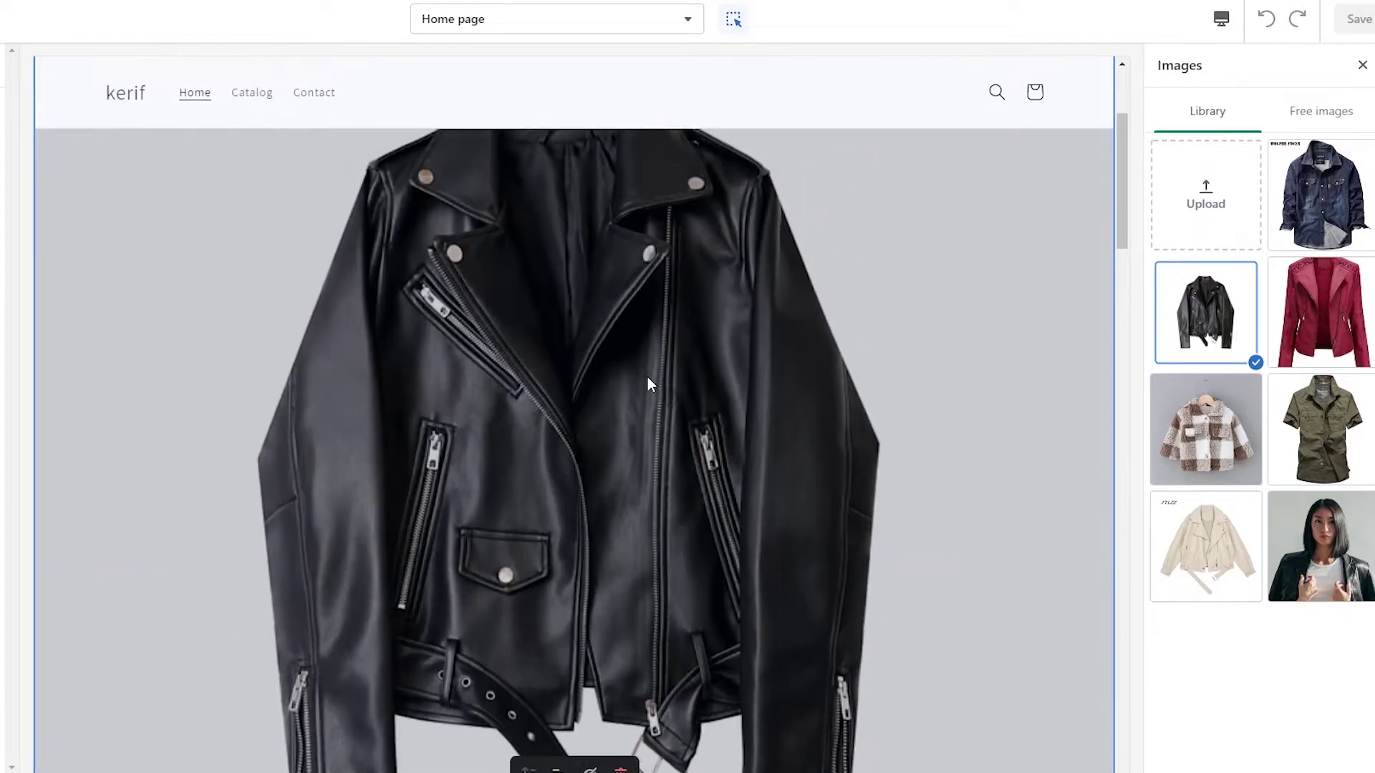
pyautogui.scroll(-5, 555, 406)
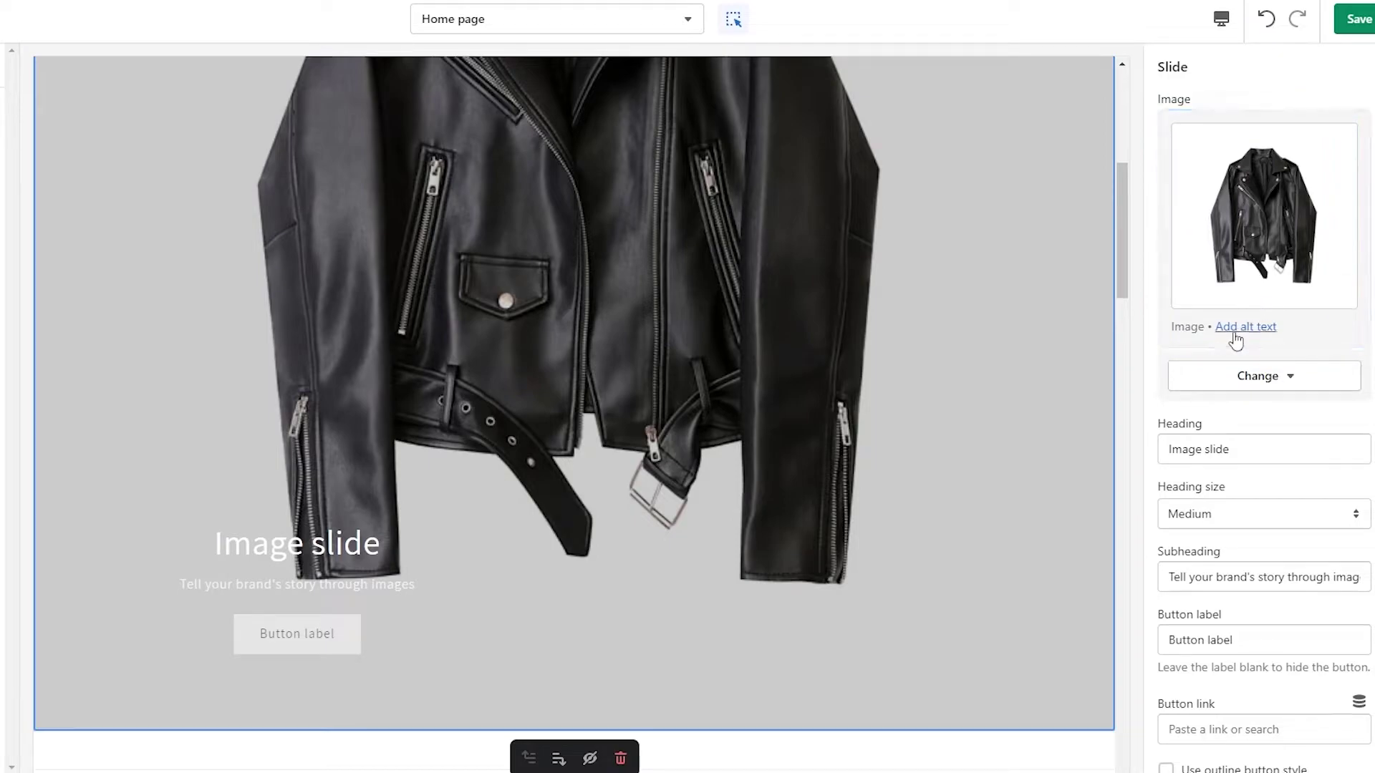
pyautogui.click(1272, 391)
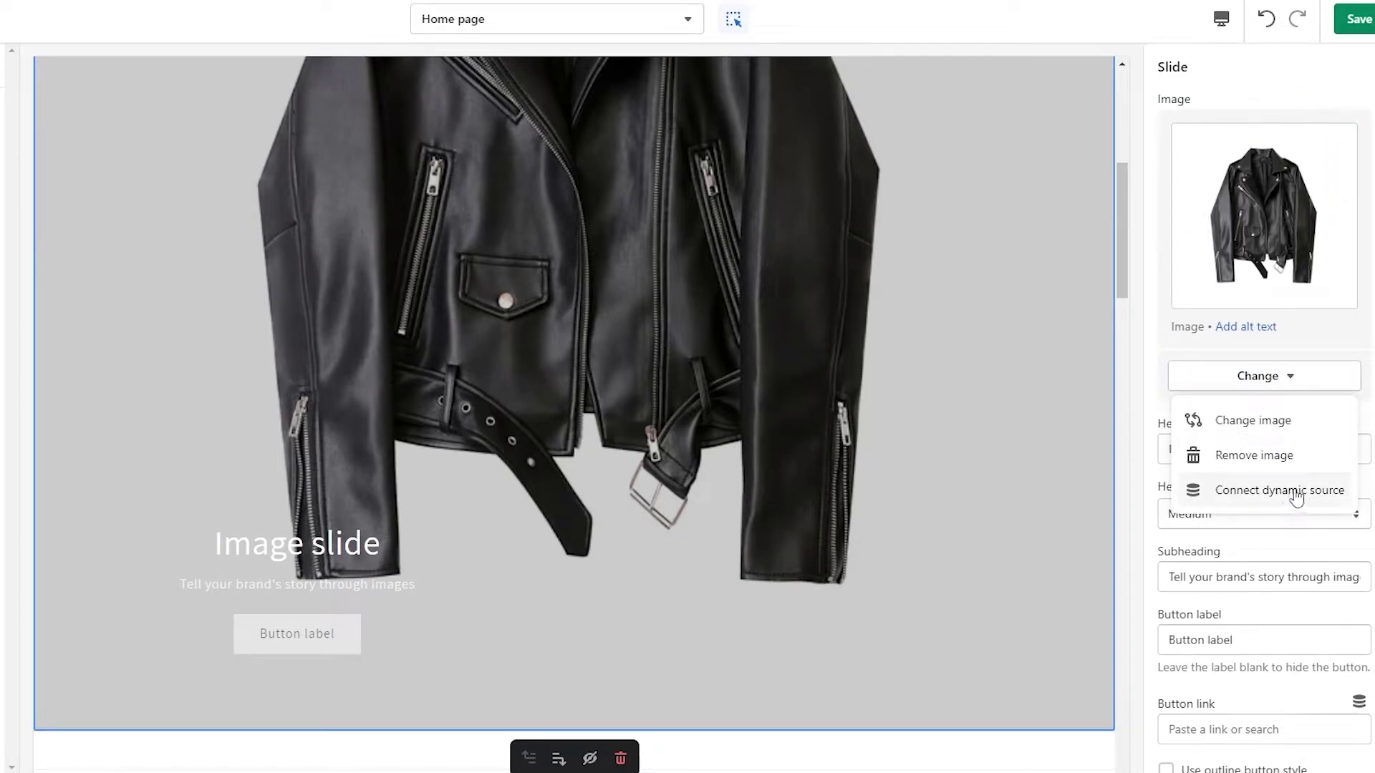
pyautogui.click(1311, 436)
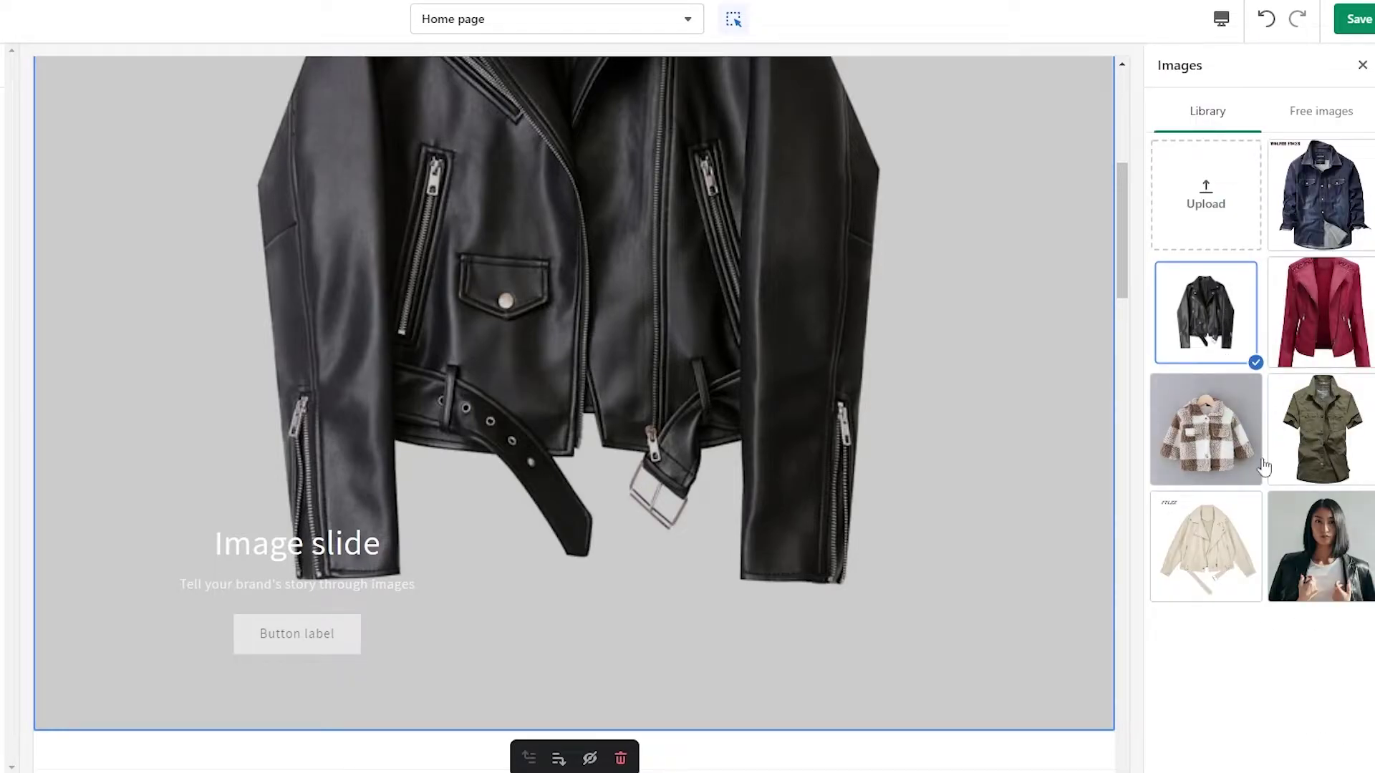
pyautogui.click(1362, 65)
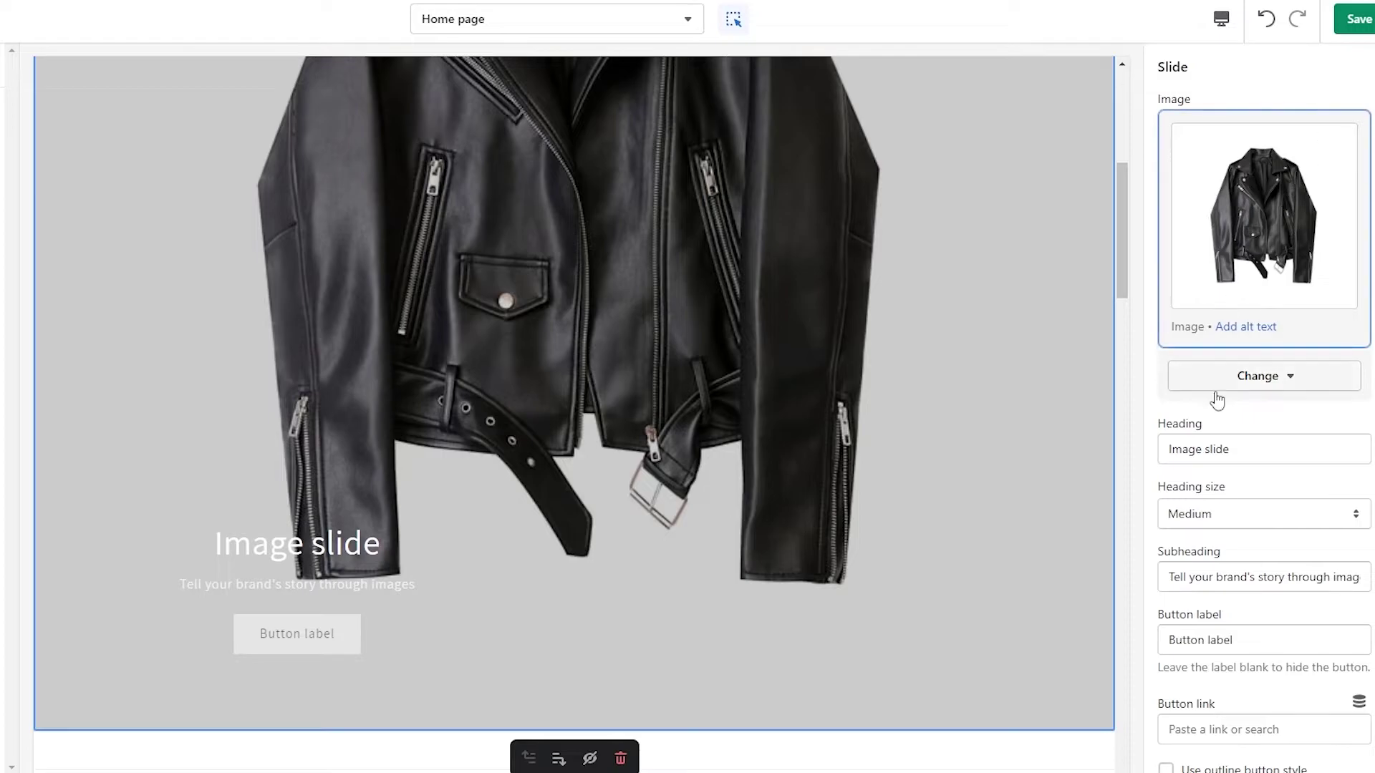
pyautogui.click(1219, 522)
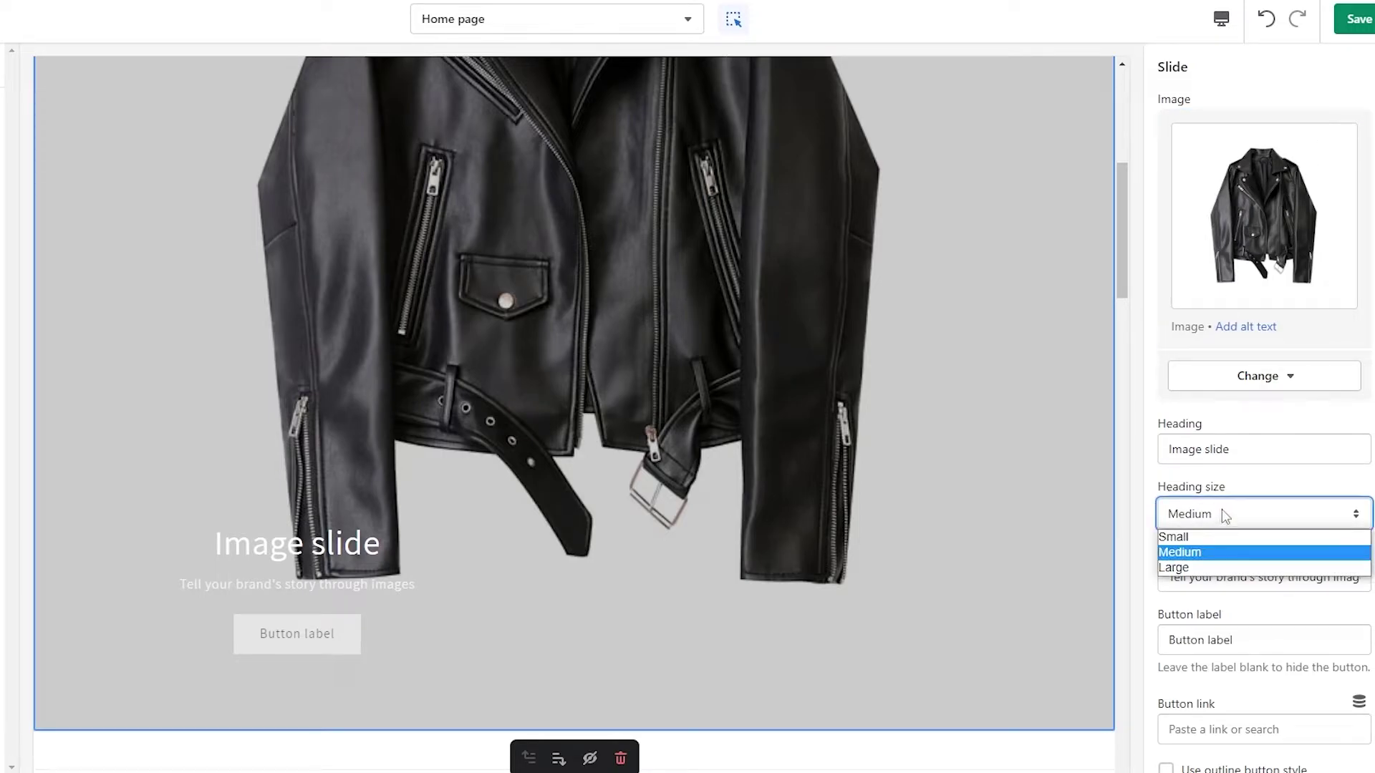
pyautogui.click(1219, 552)
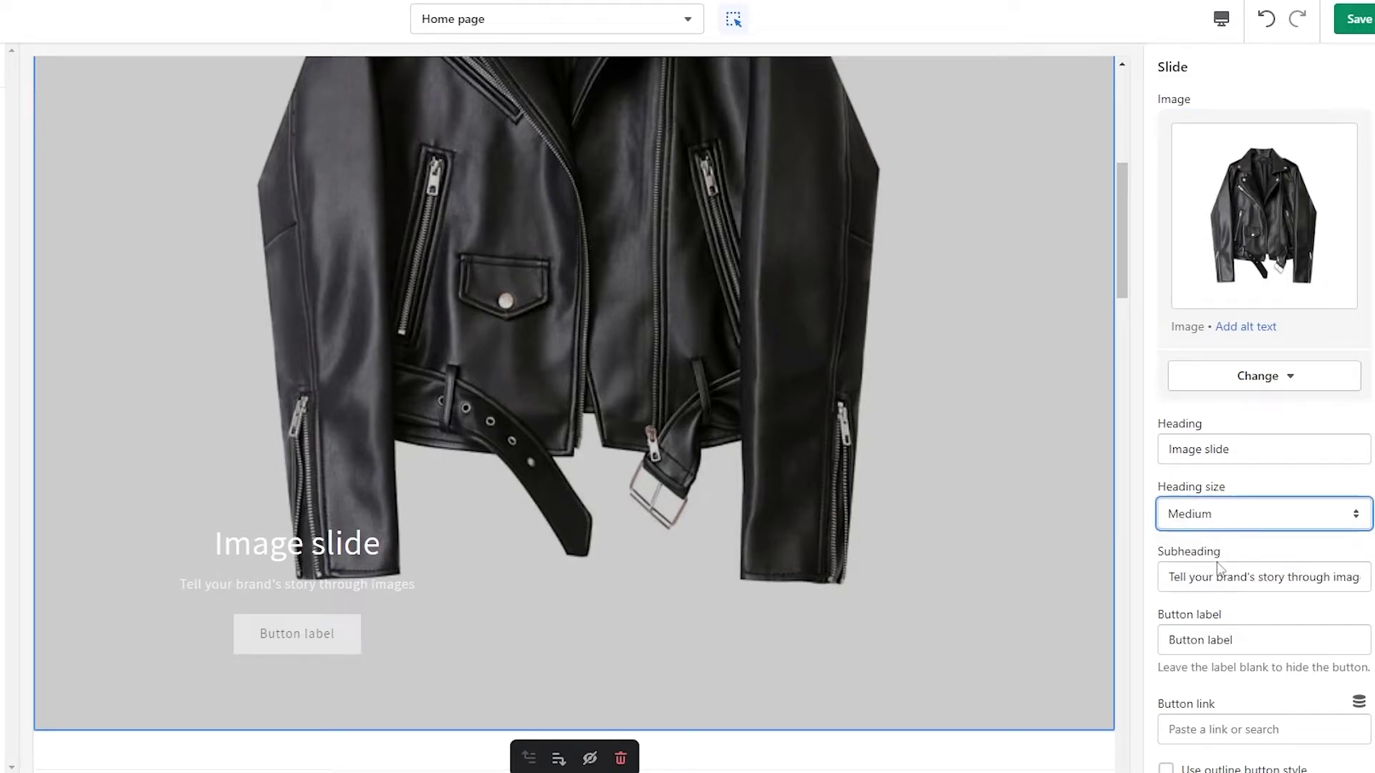
pyautogui.click(1248, 240)
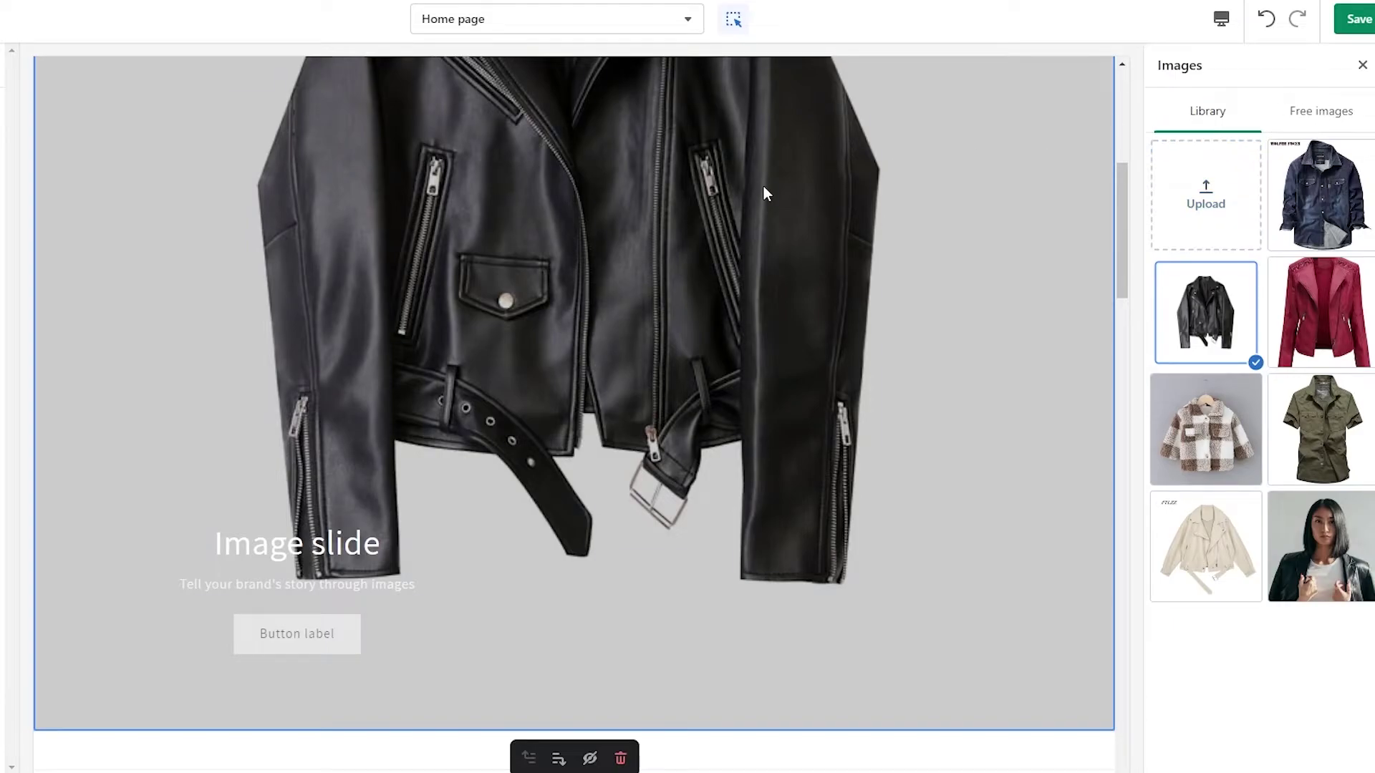
pyautogui.scroll(5, 733, 433)
pyautogui.press('Escape')
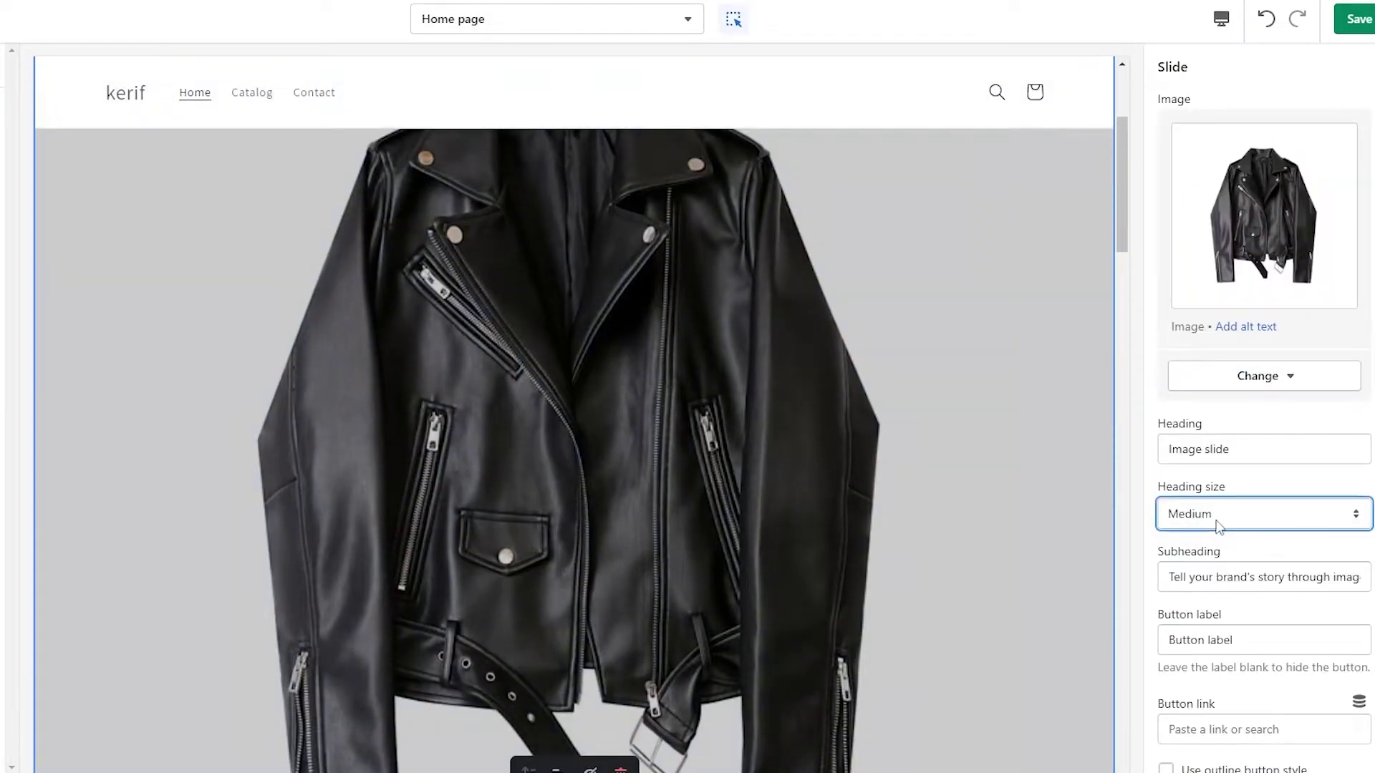
# Change the leather jacket slide's heading to "Leather Jacket".
pyautogui.scroll(-6, 1272, 521)
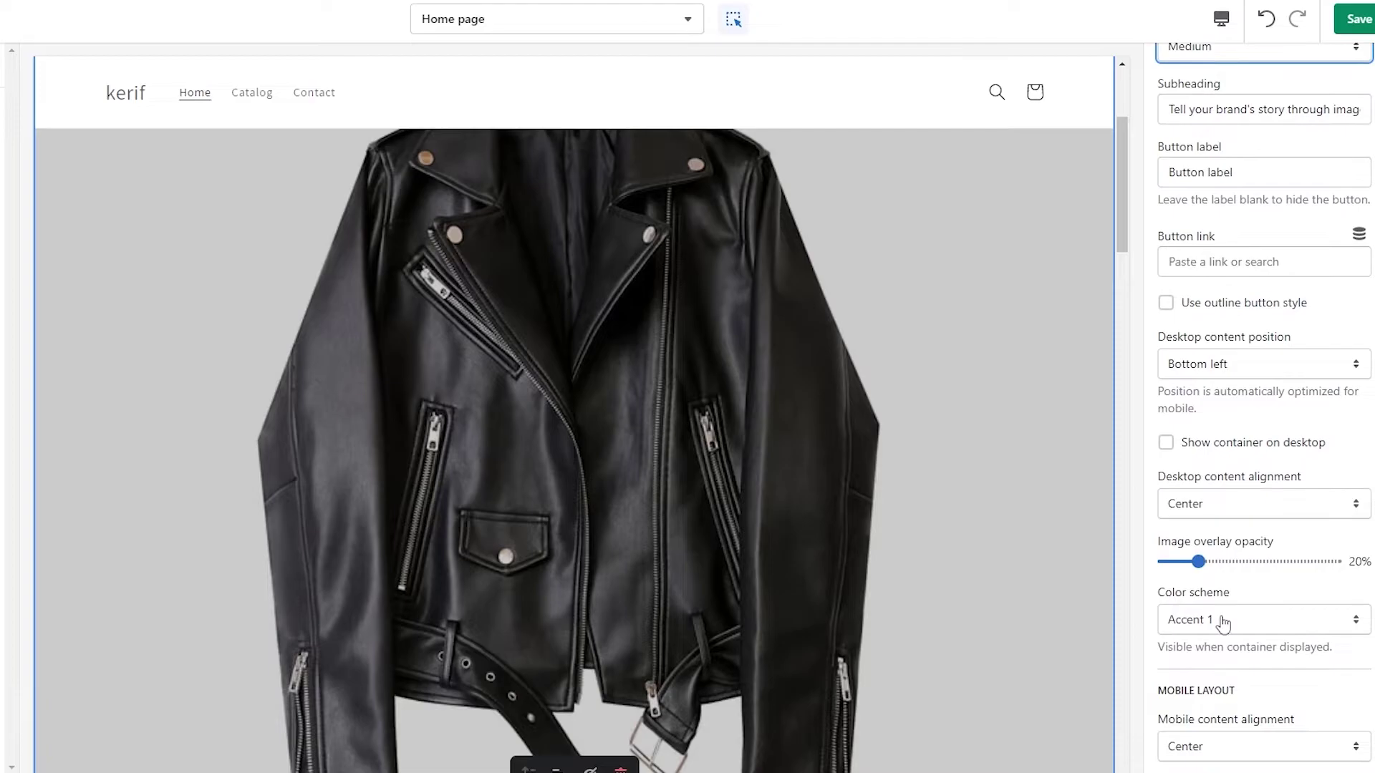
pyautogui.scroll(6, 1219, 749)
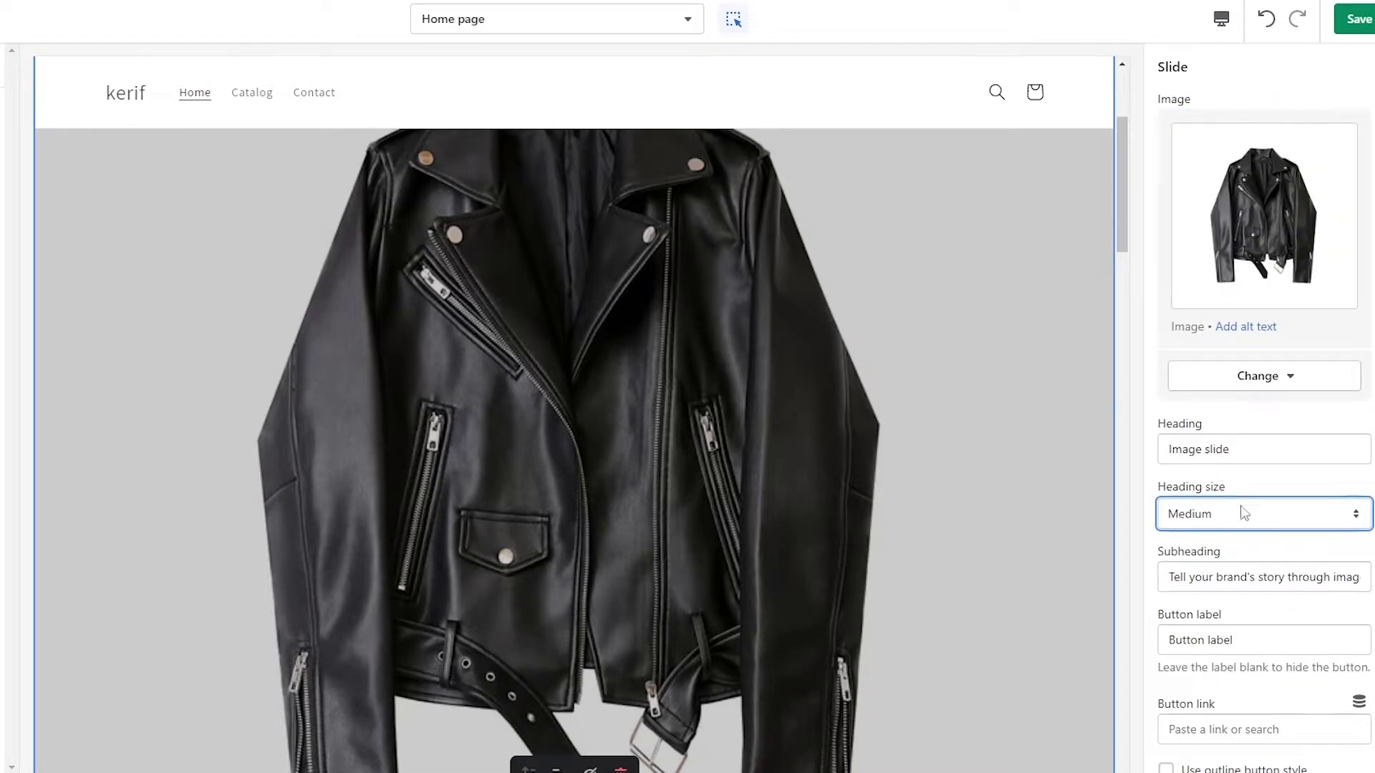
pyautogui.scroll(-2, 1252, 602)
pyautogui.scroll(-5, 771, 623)
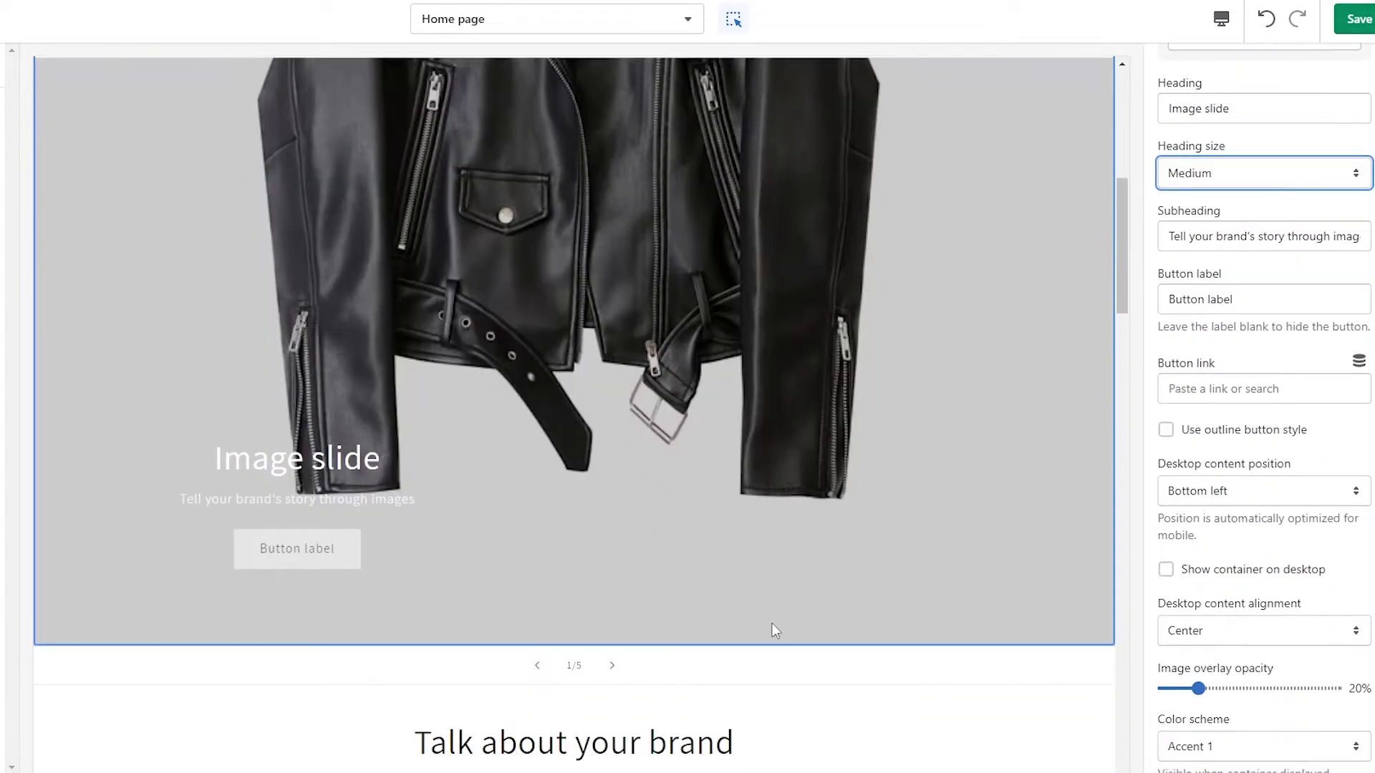
pyautogui.scroll(1, 385, 493)
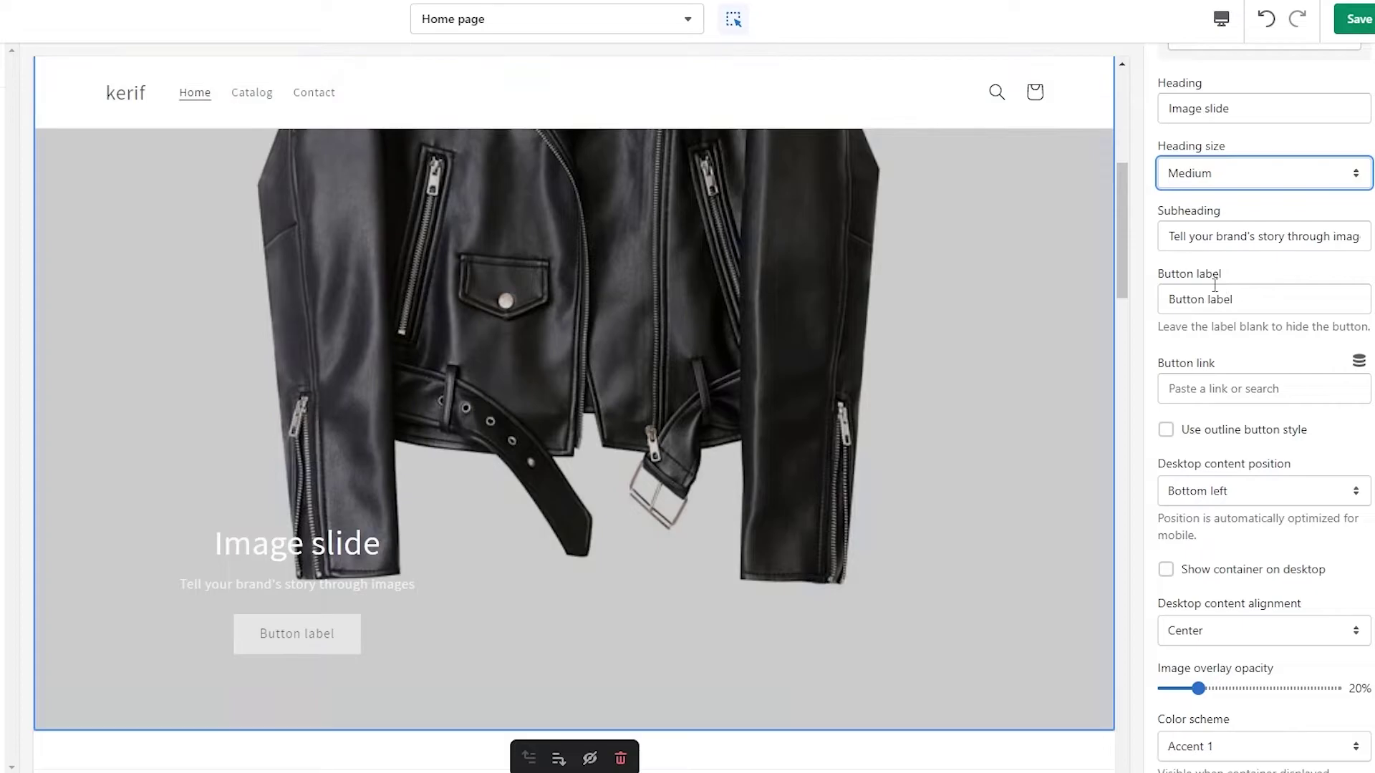
pyautogui.scroll(2, 1208, 351)
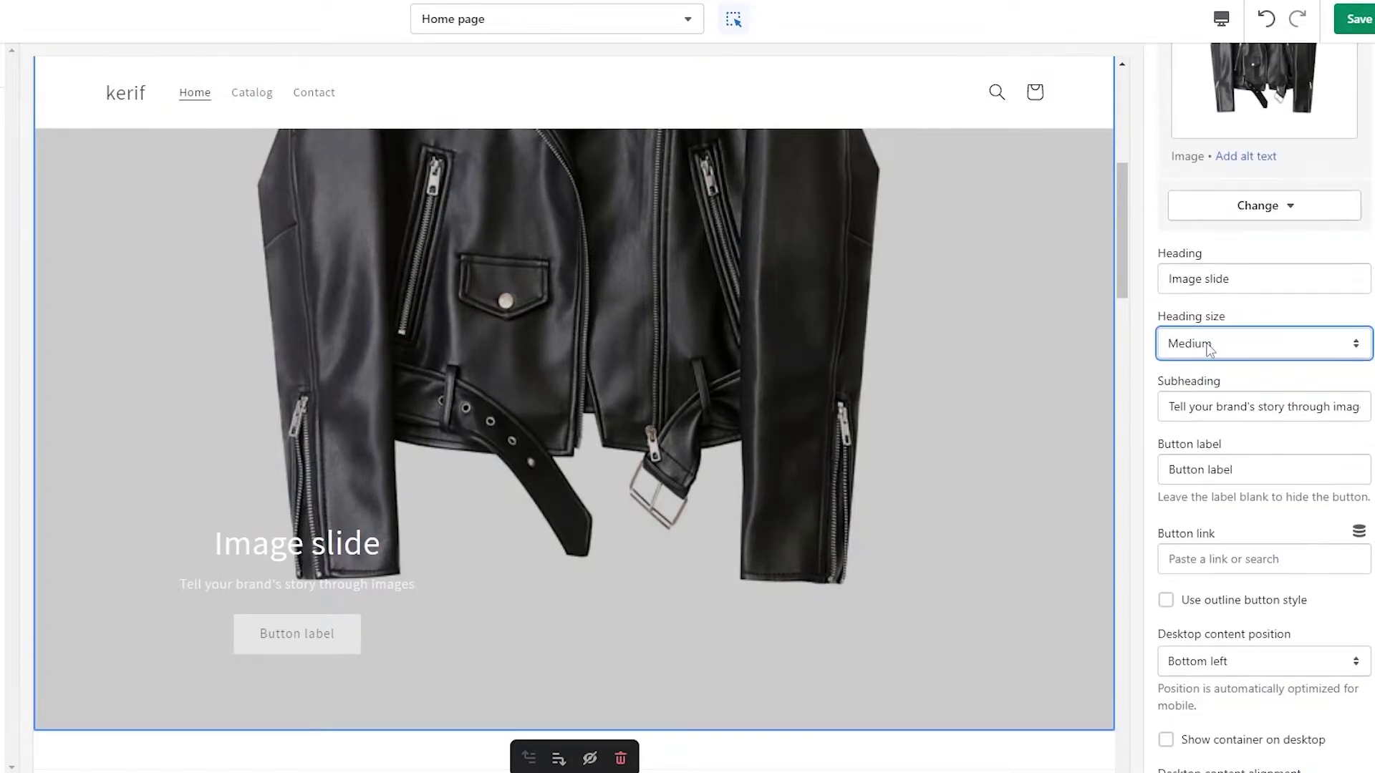
pyautogui.moveTo(1254, 277); pyautogui.dragTo(1110, 280)
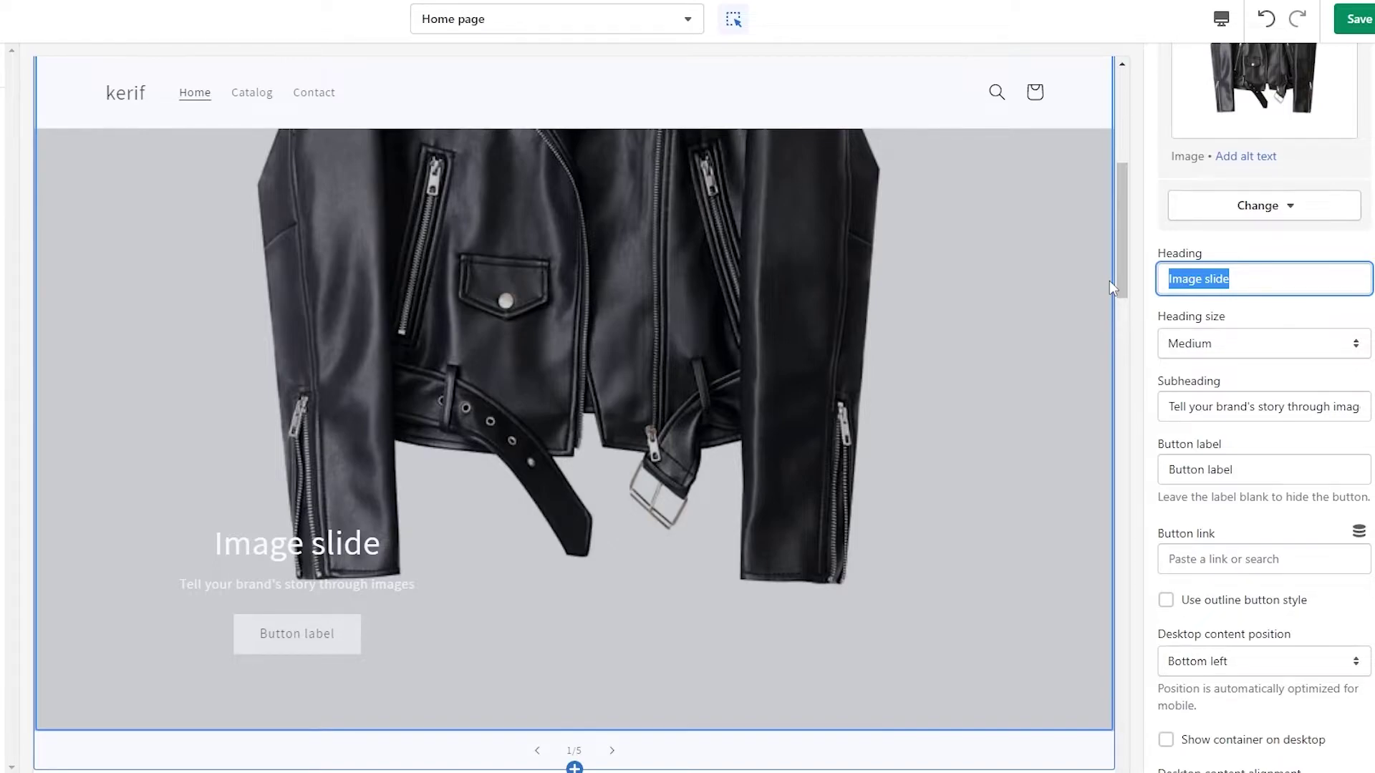
pyautogui.write('Lea')
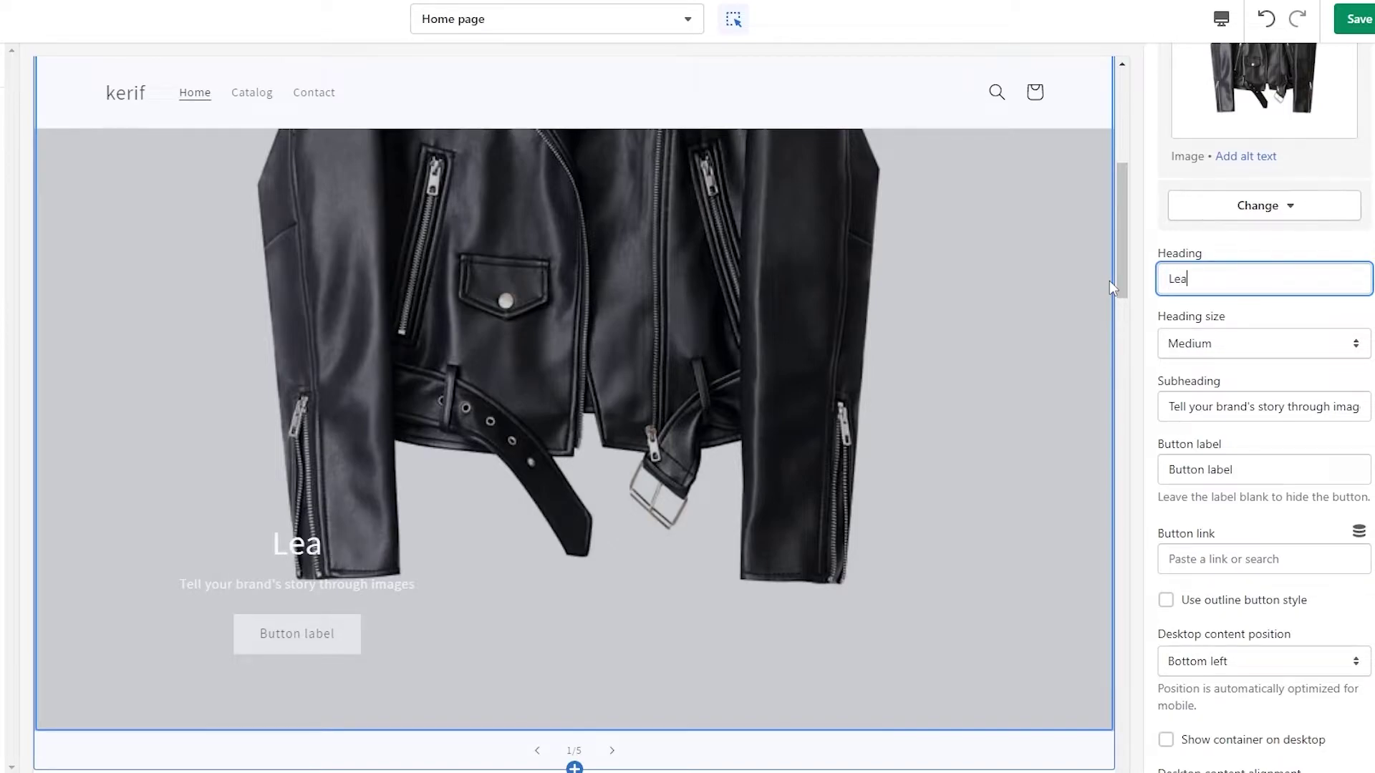
pyautogui.write('ther Jacket')
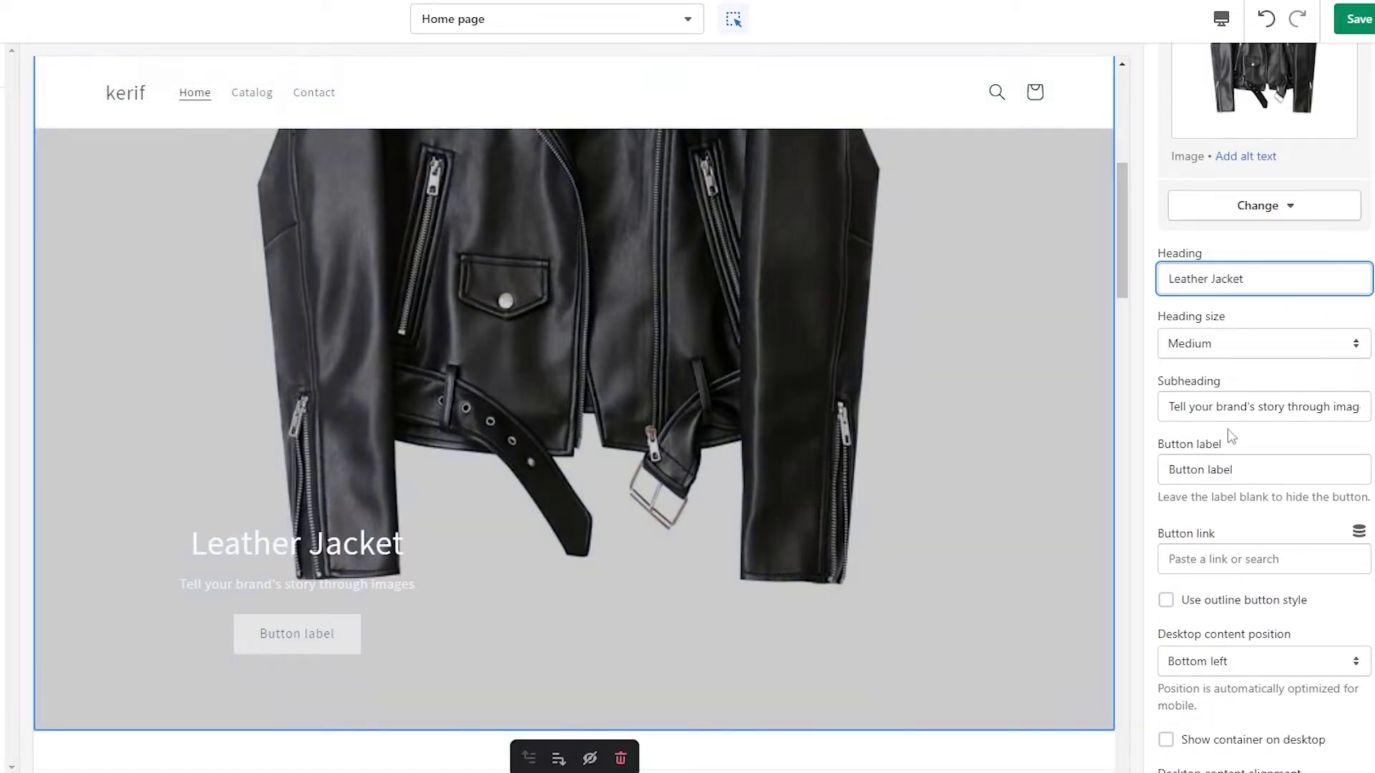
# Replace the leather jacket slide's button label with "Learn More", leaving the default subheading in place.
pyautogui.moveTo(1229, 420); pyautogui.dragTo(1304, 414)
pyautogui.moveTo(1189, 414); pyautogui.dragTo(1319, 413)
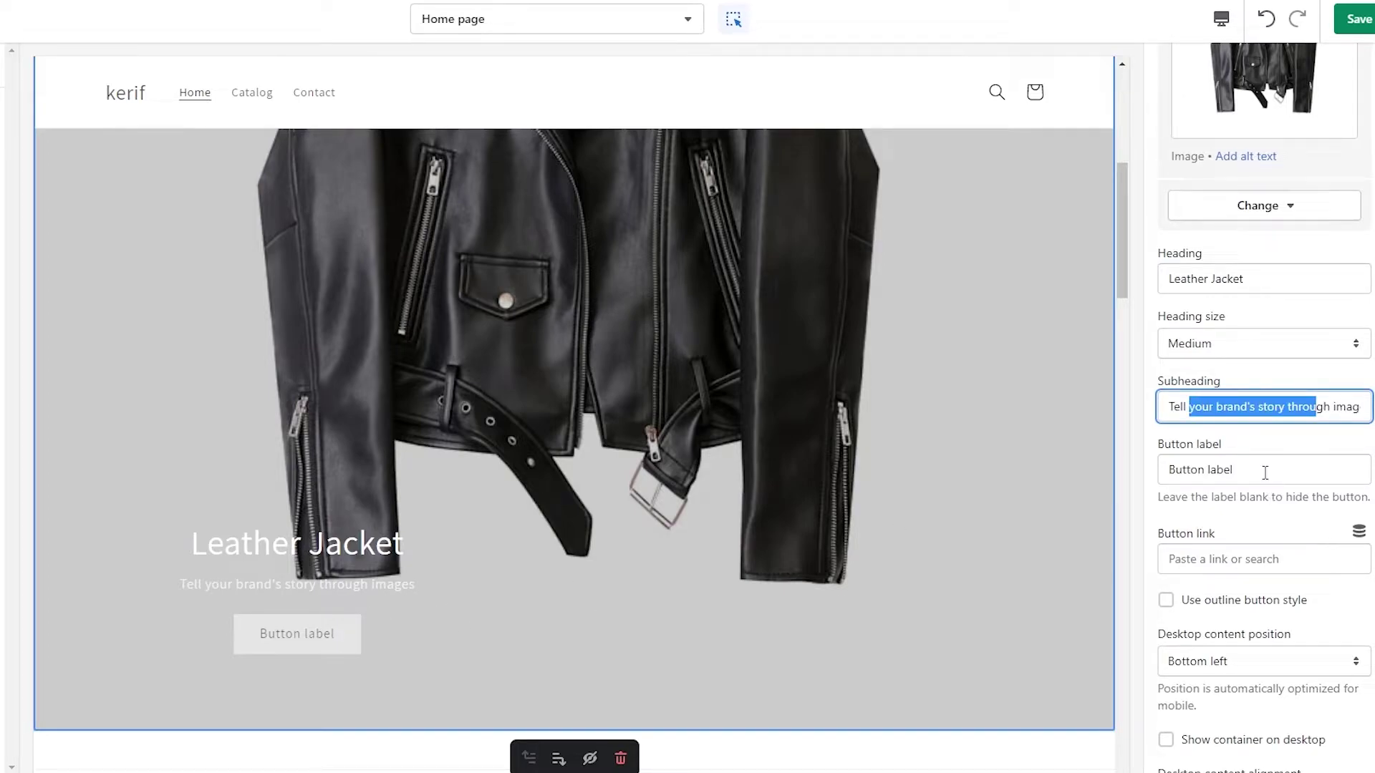
pyautogui.moveTo(1265, 472); pyautogui.dragTo(1184, 470)
pyautogui.press('BackSpace')
pyautogui.press('BackSpace')
pyautogui.press('BackSpace')
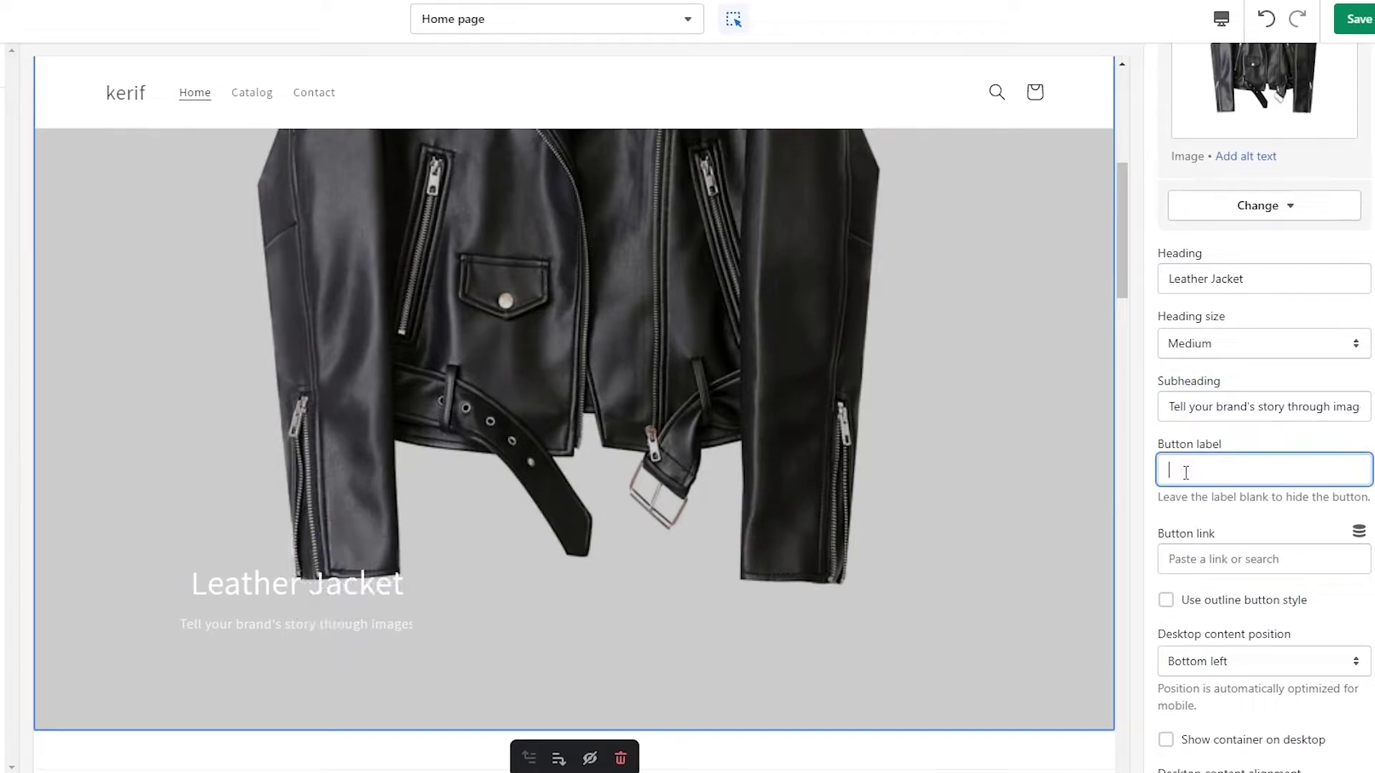
pyautogui.write('Learn M')
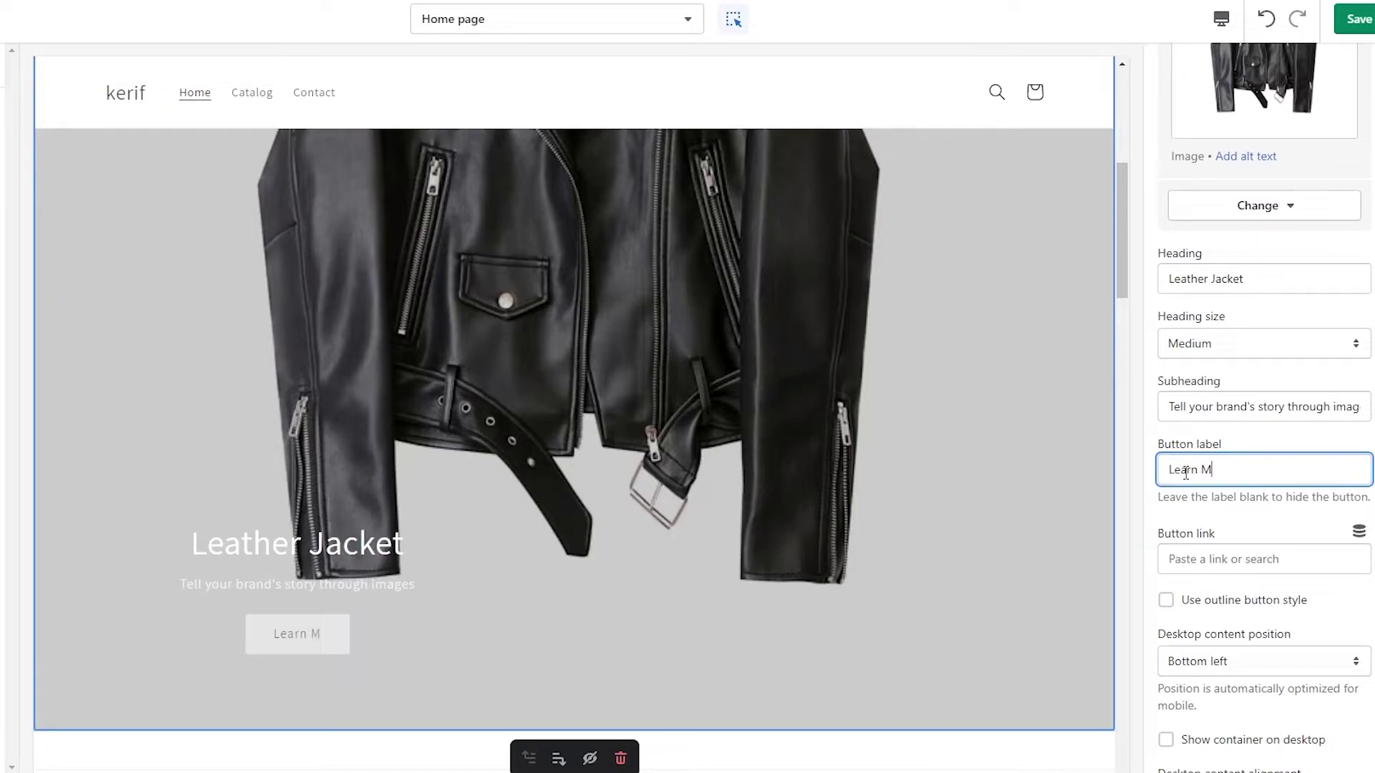
pyautogui.write('ore')
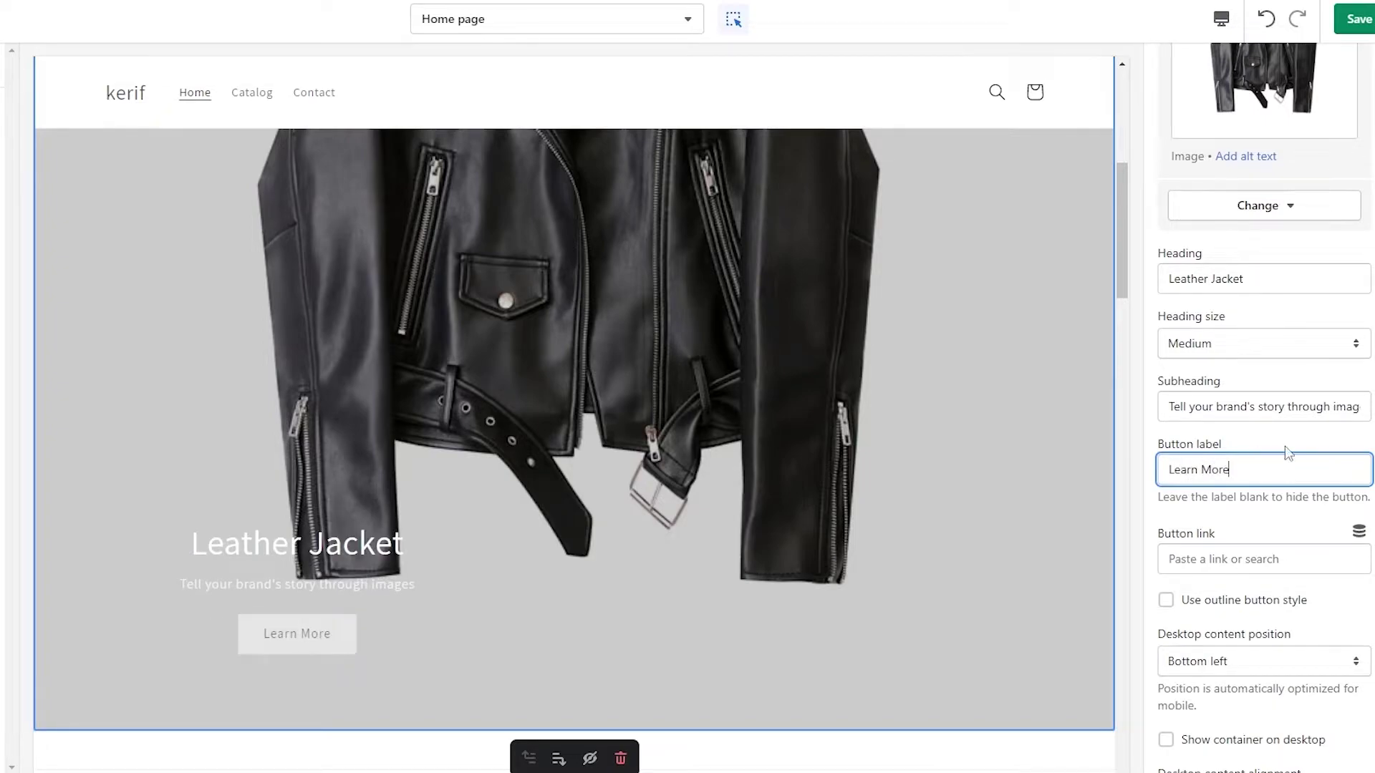
# Link the leather jacket slide's button to the "2022 Spring Autumn Men..." product.
pyautogui.click(1202, 562)
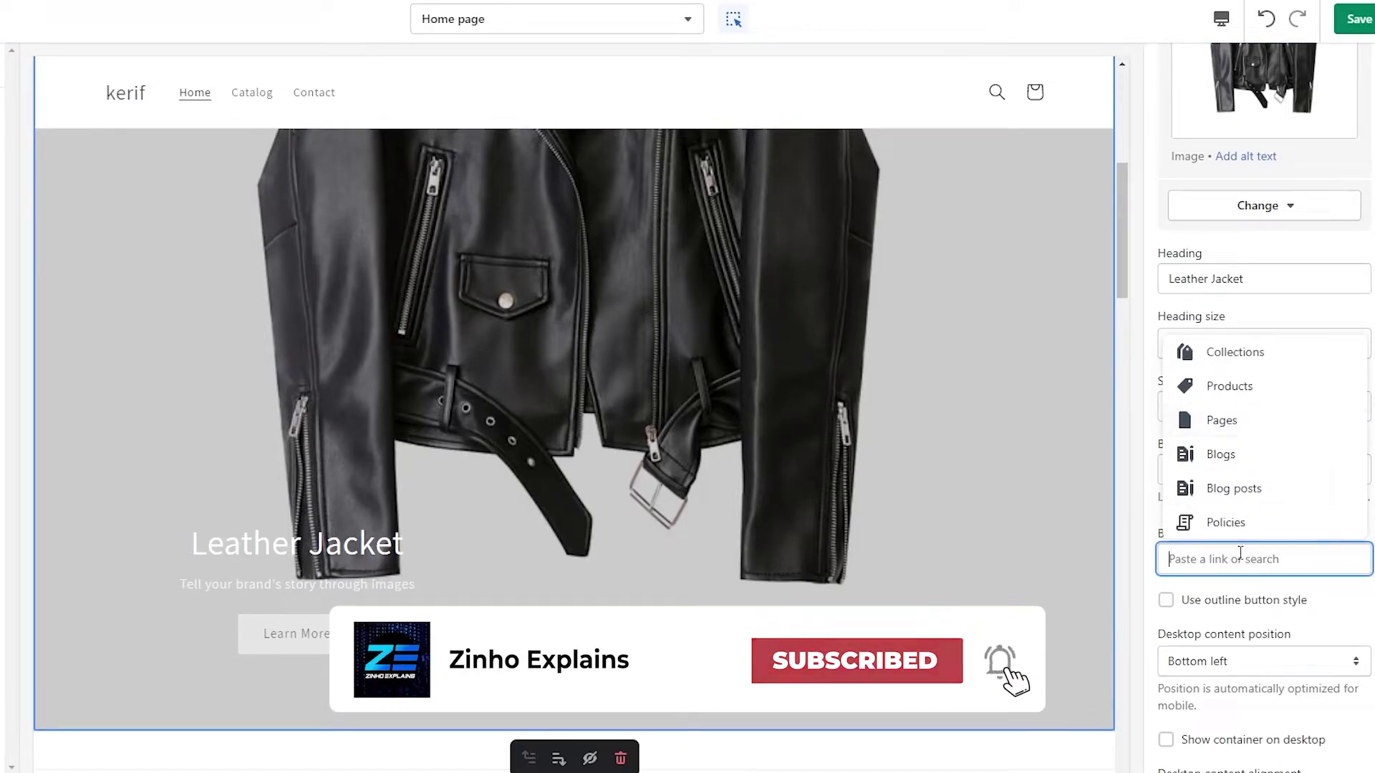
pyautogui.click(1248, 390)
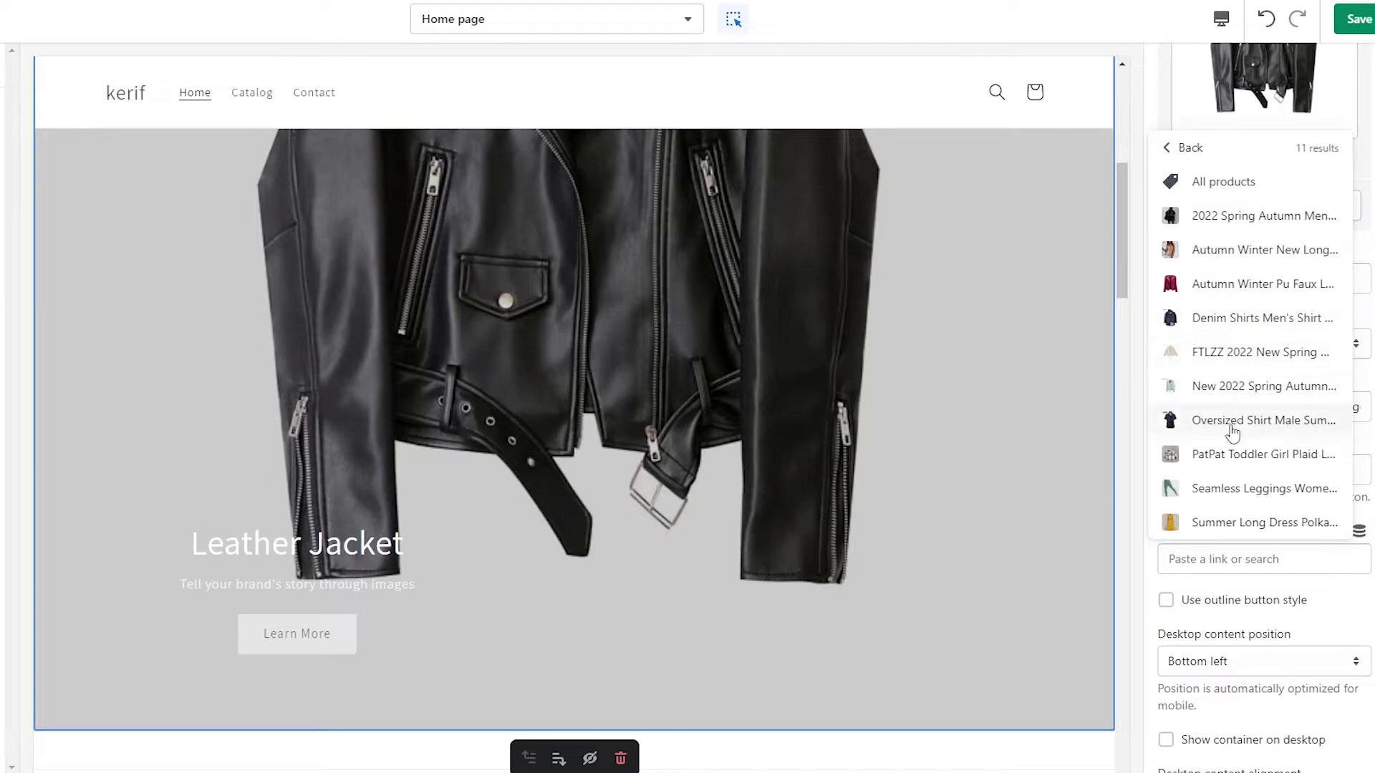
pyautogui.click(1239, 559)
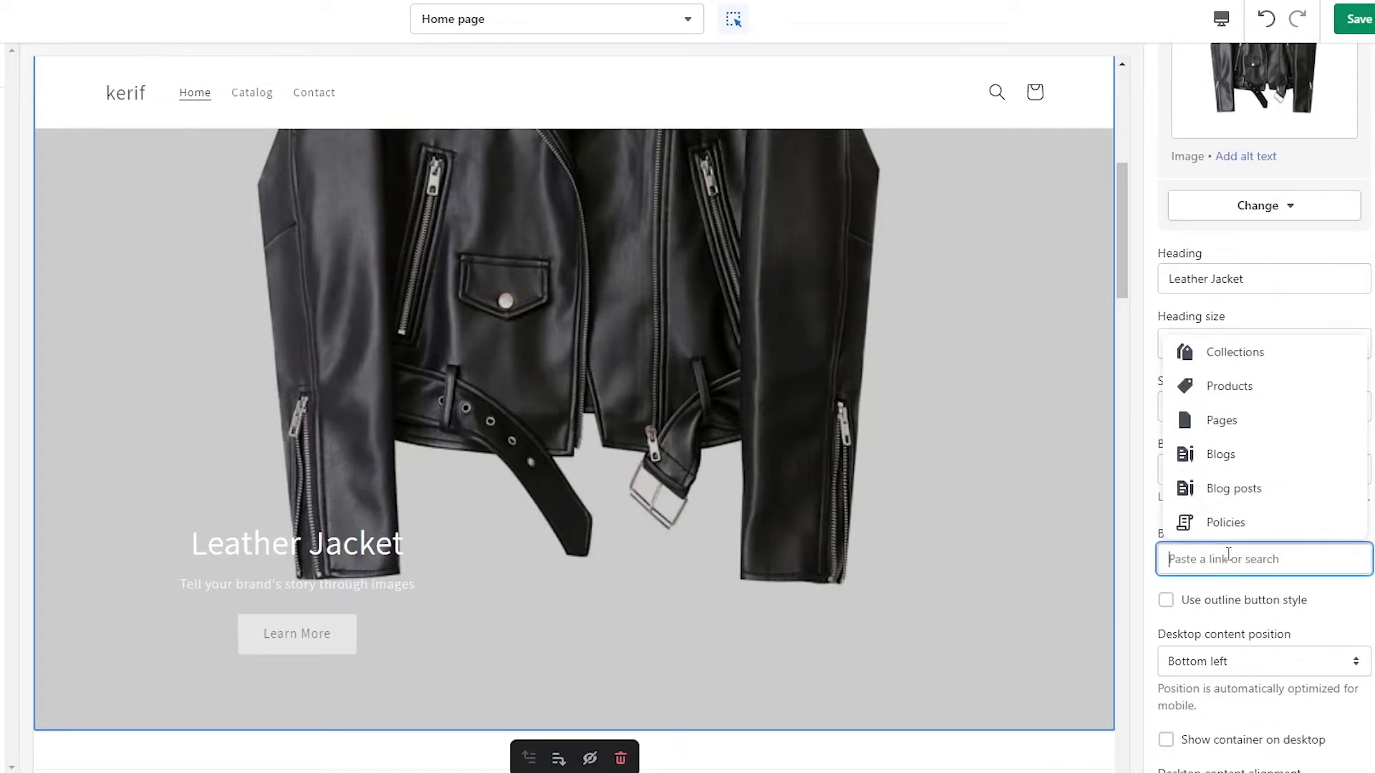
pyautogui.click(1260, 392)
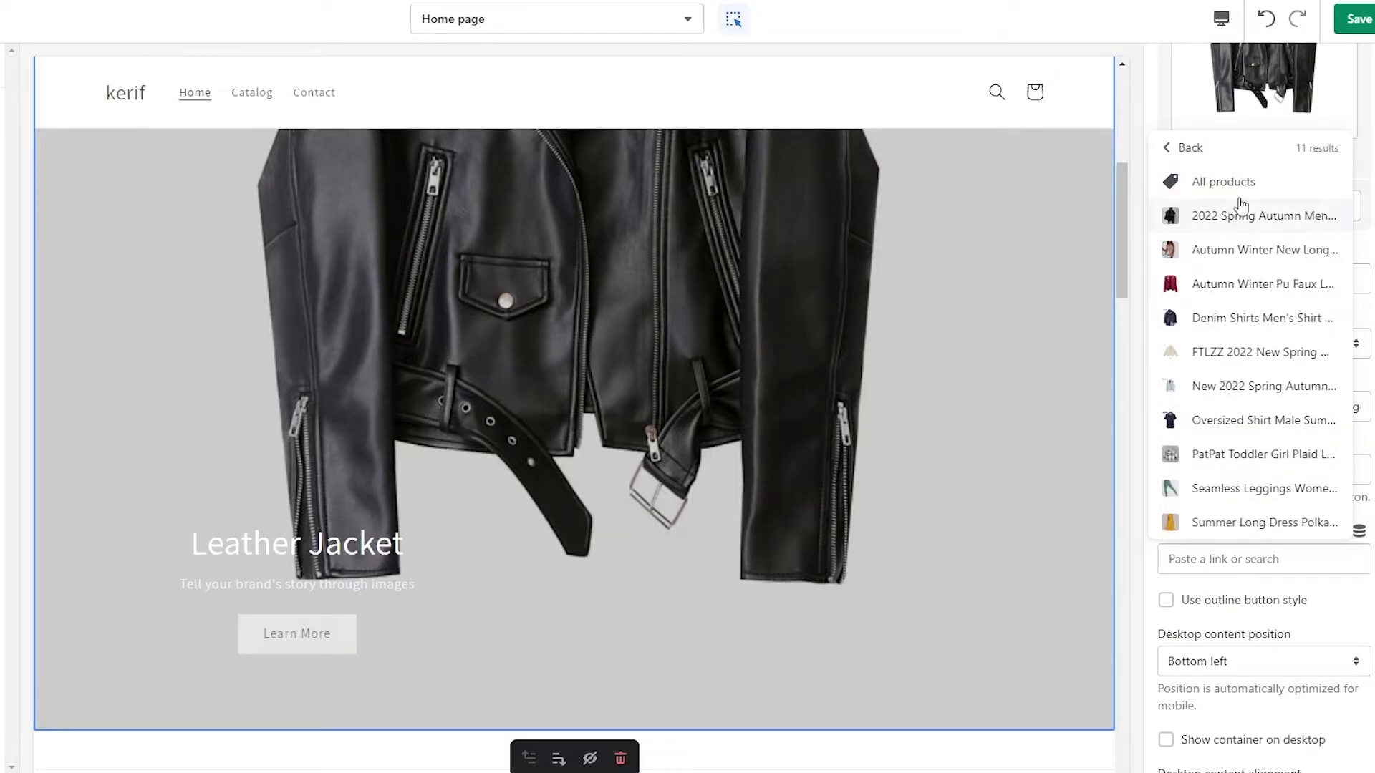
pyautogui.click(1261, 200)
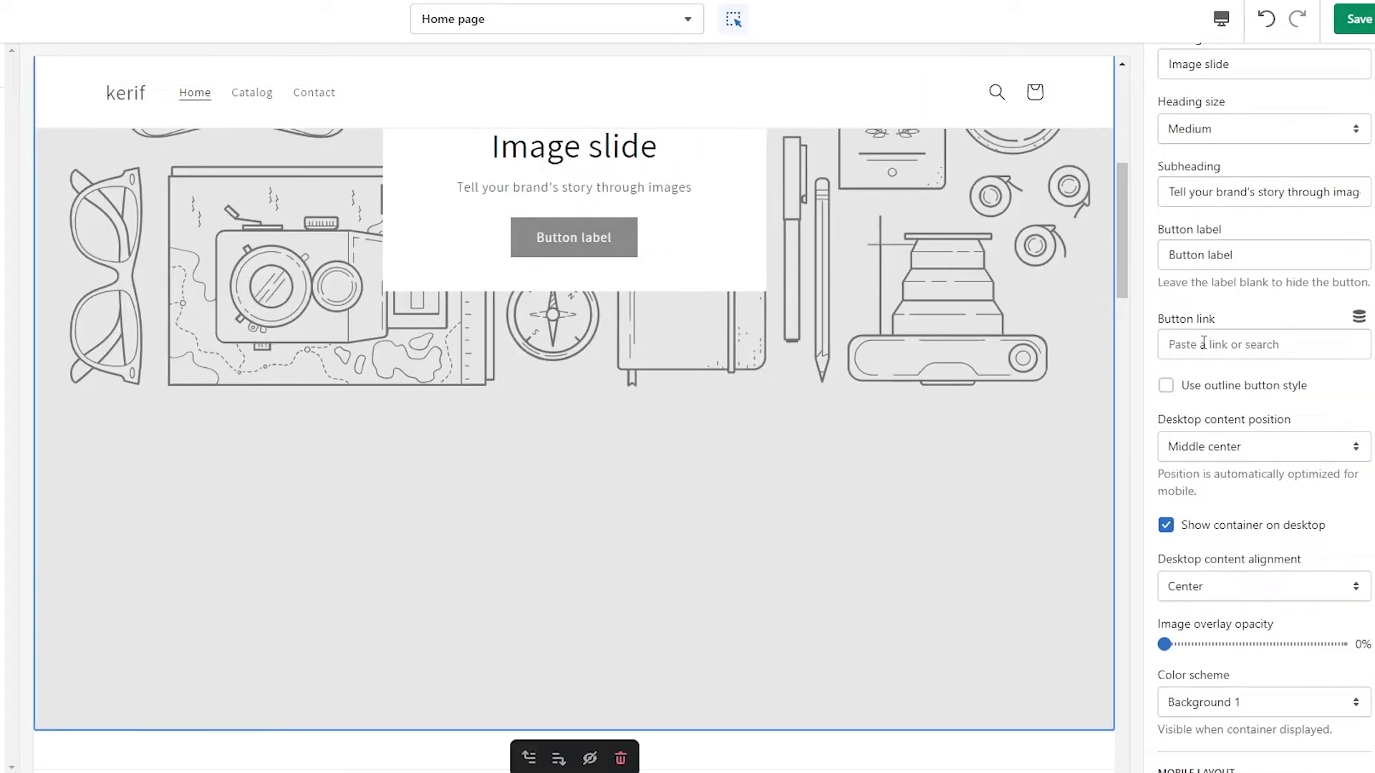
# Style the second slide with 20% image overlay opacity, no desktop container and Bottom left desktop content position.
pyautogui.moveTo(1179, 648); pyautogui.dragTo(1198, 644)
pyautogui.click(1167, 528)
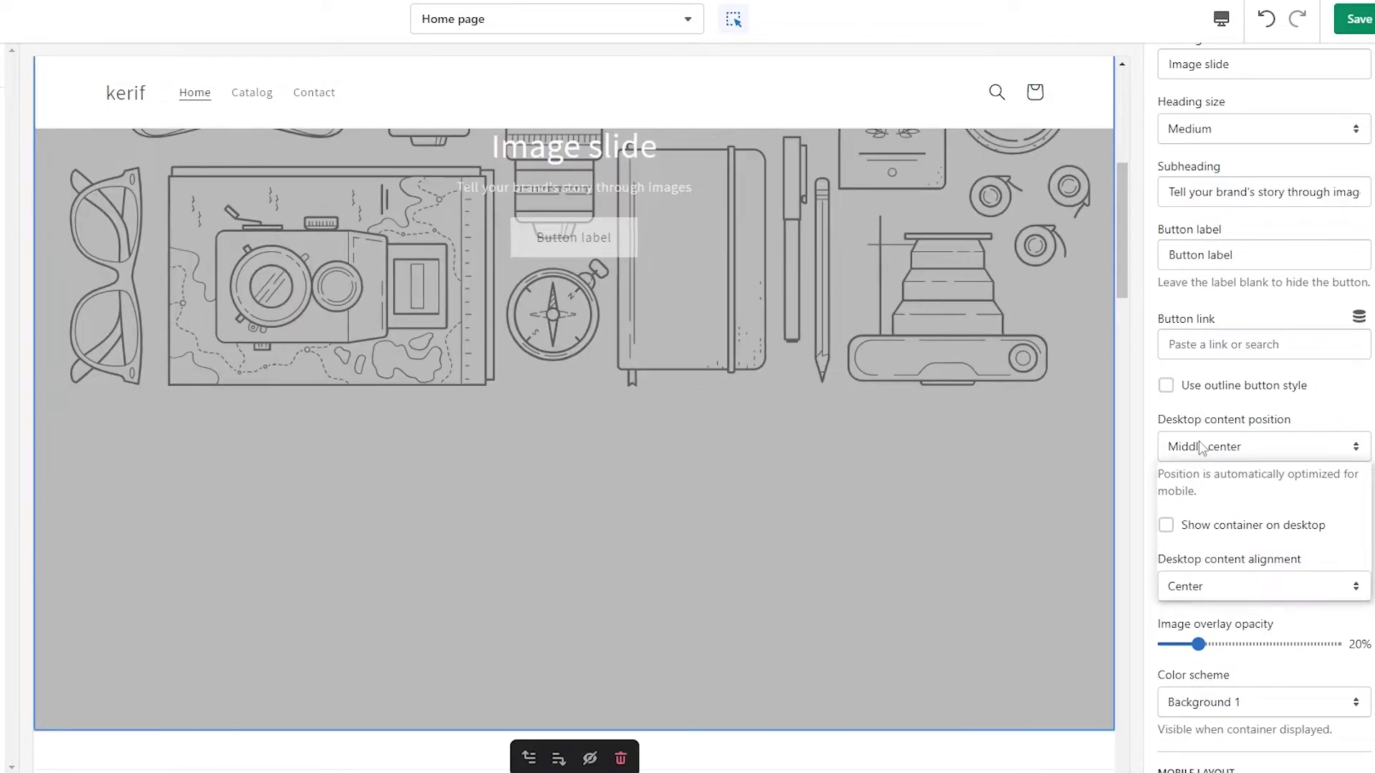
pyautogui.click(1201, 449)
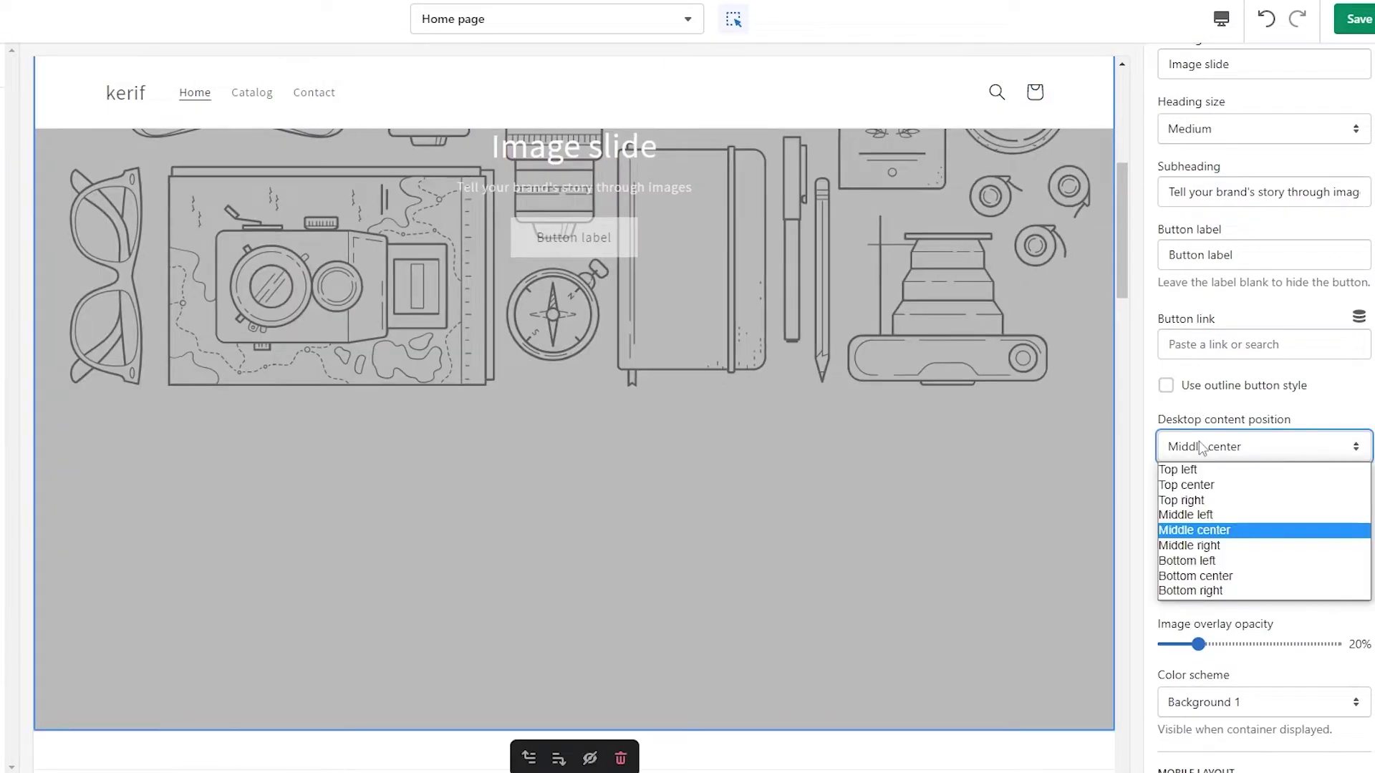
pyautogui.click(1209, 562)
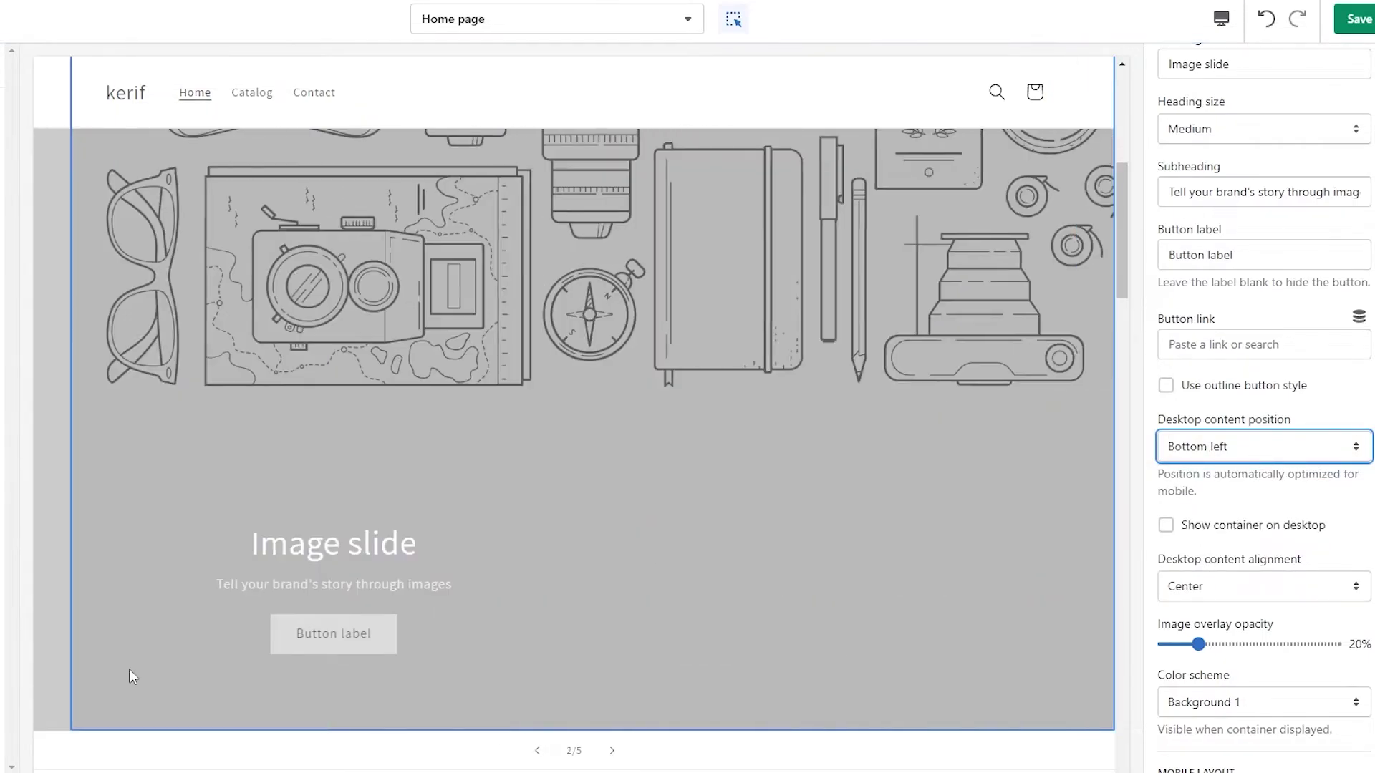
pyautogui.scroll(1, 908, 489)
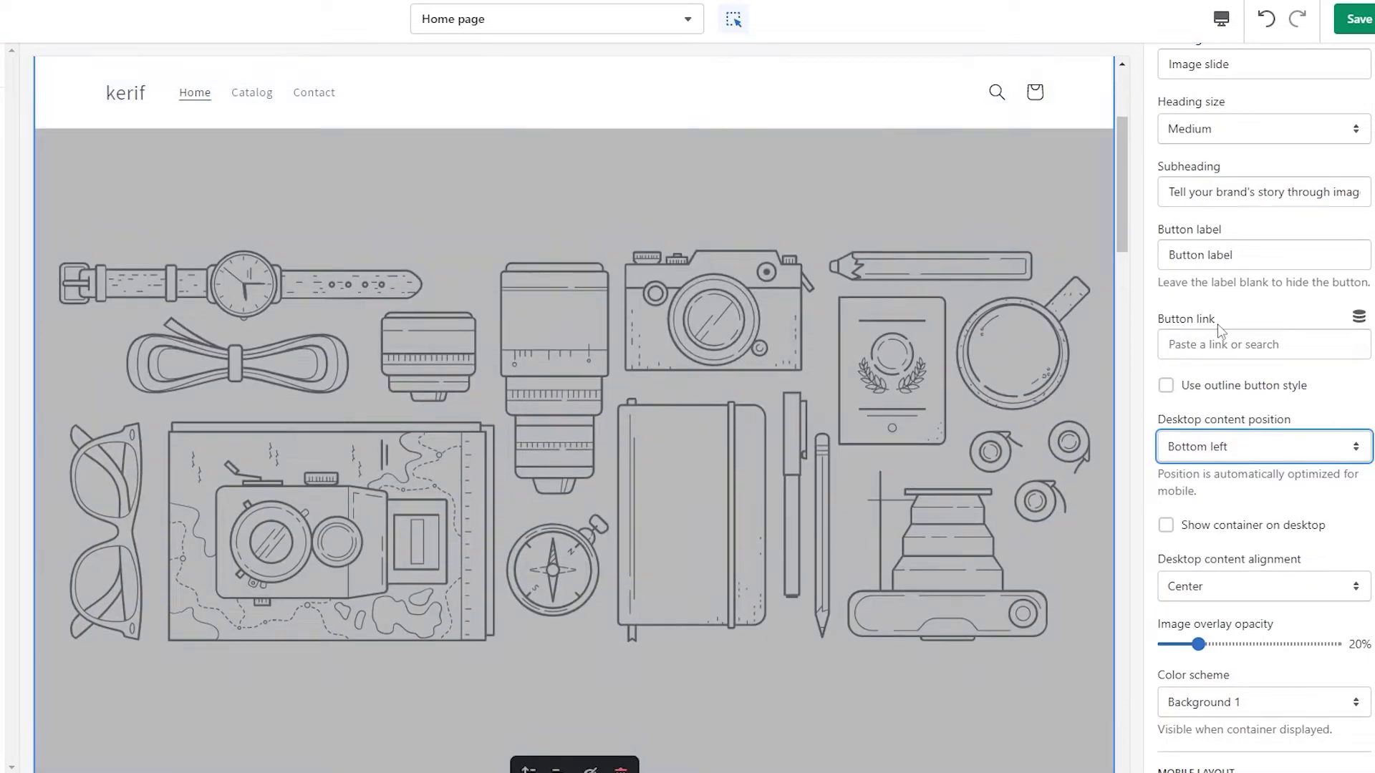
# Use the blue denim shirt picture from the image library as the second slide's image.
pyautogui.scroll(1, 1217, 326)
pyautogui.click(1226, 150)
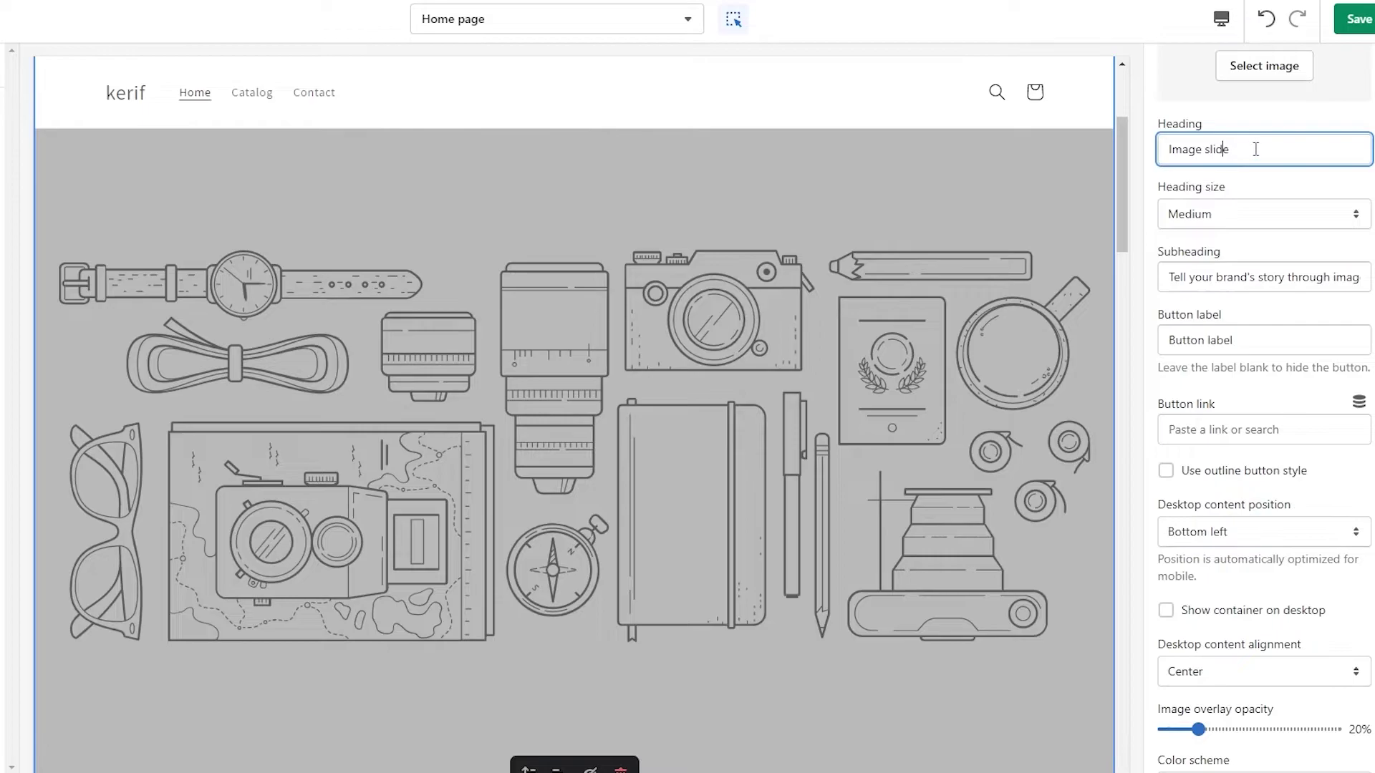
pyautogui.click(1263, 65)
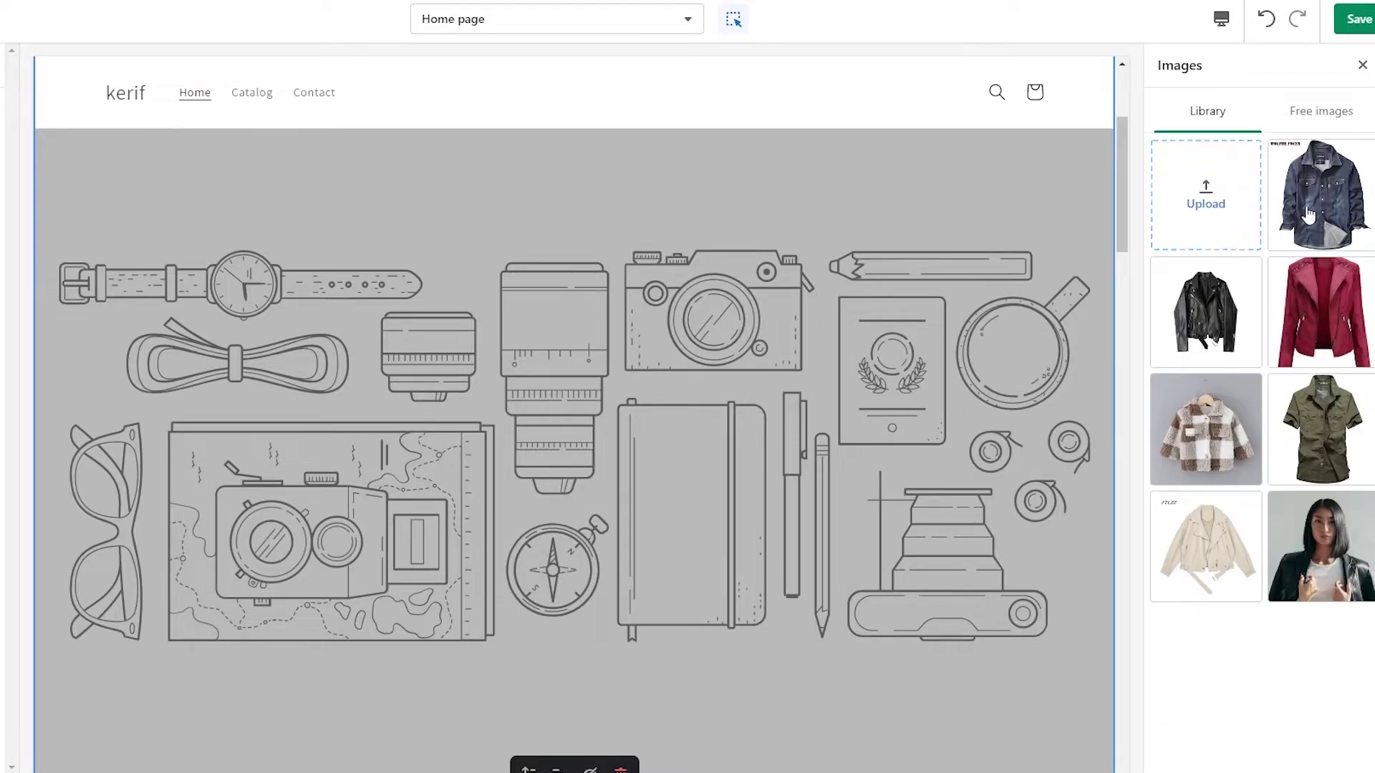
pyautogui.click(1309, 239)
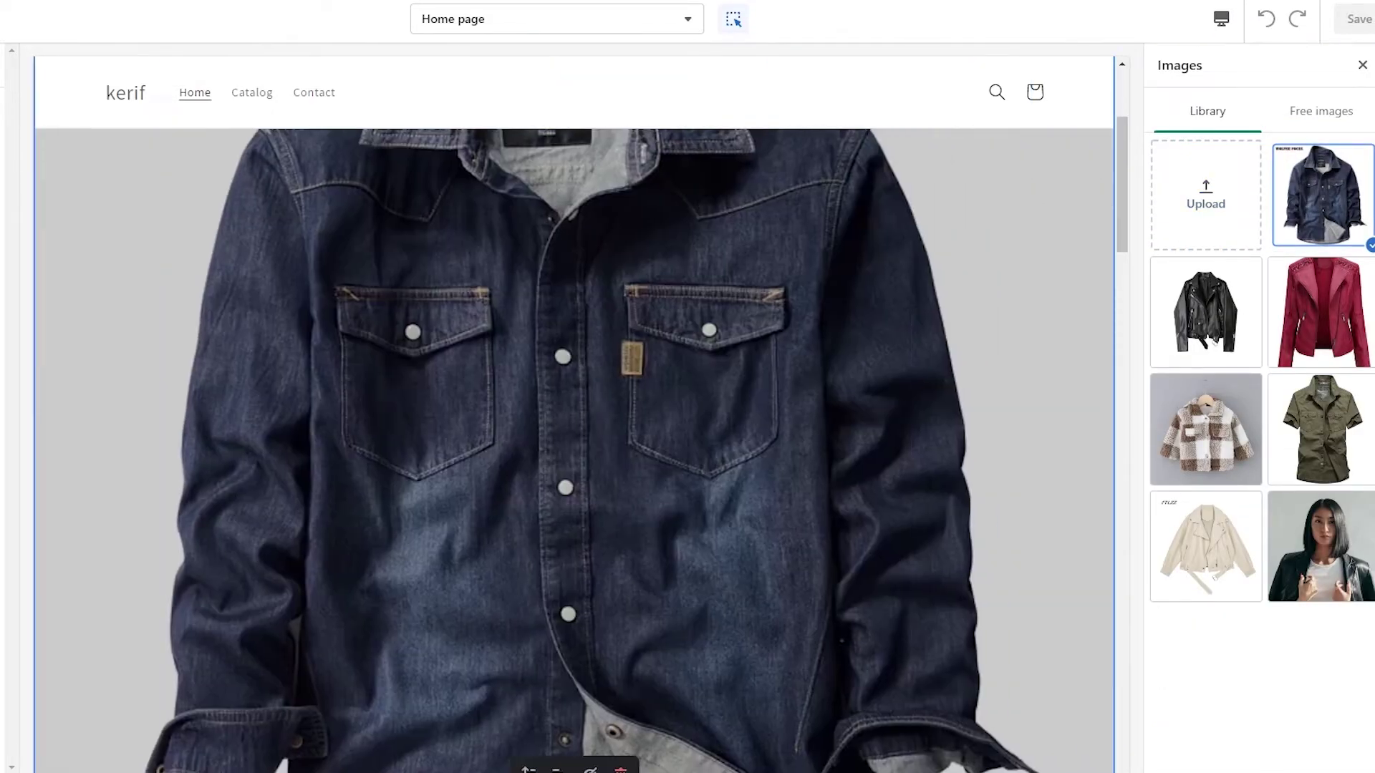
pyautogui.press('Return')
# Change the second slide's heading to "Denim Jacket".
pyautogui.scroll(-3, 1245, 512)
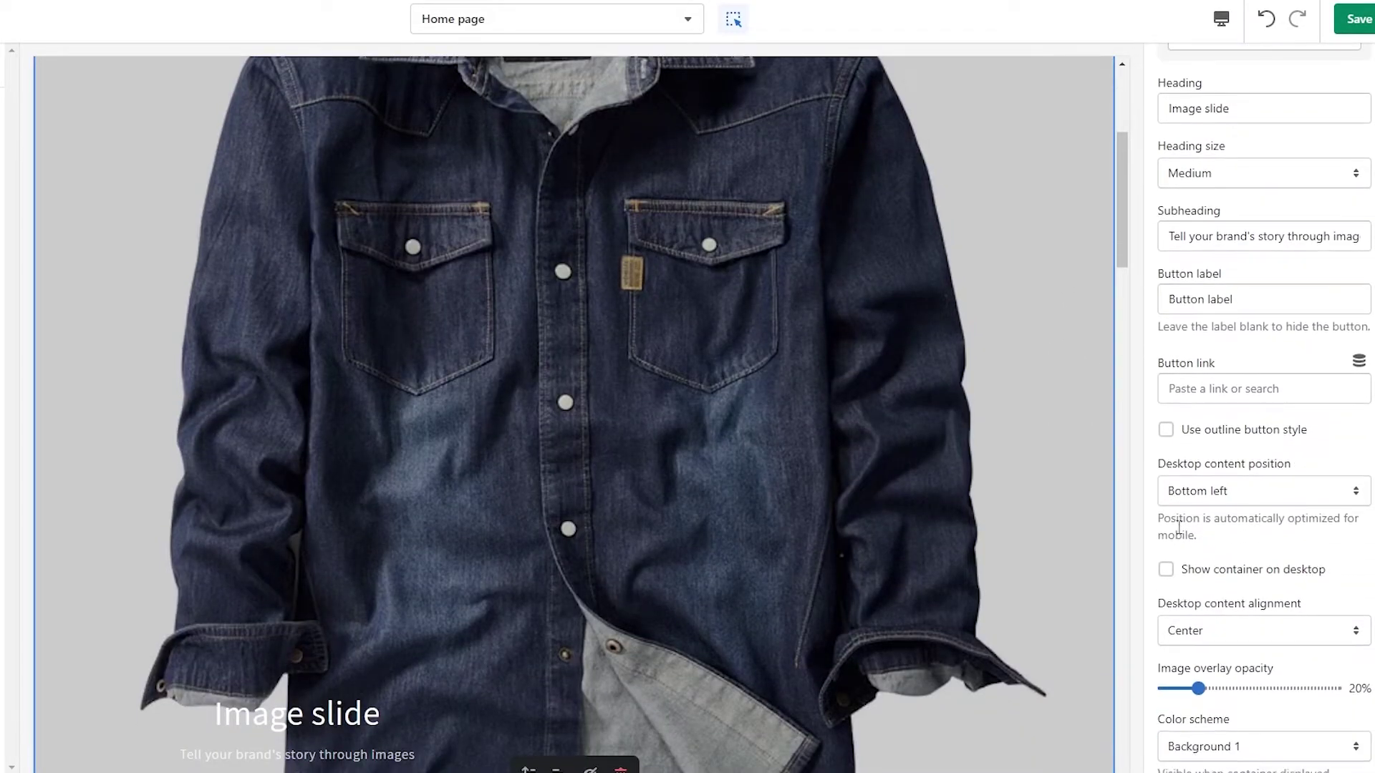
pyautogui.doubleClick(1226, 279)
pyautogui.tripleClick(1232, 279)
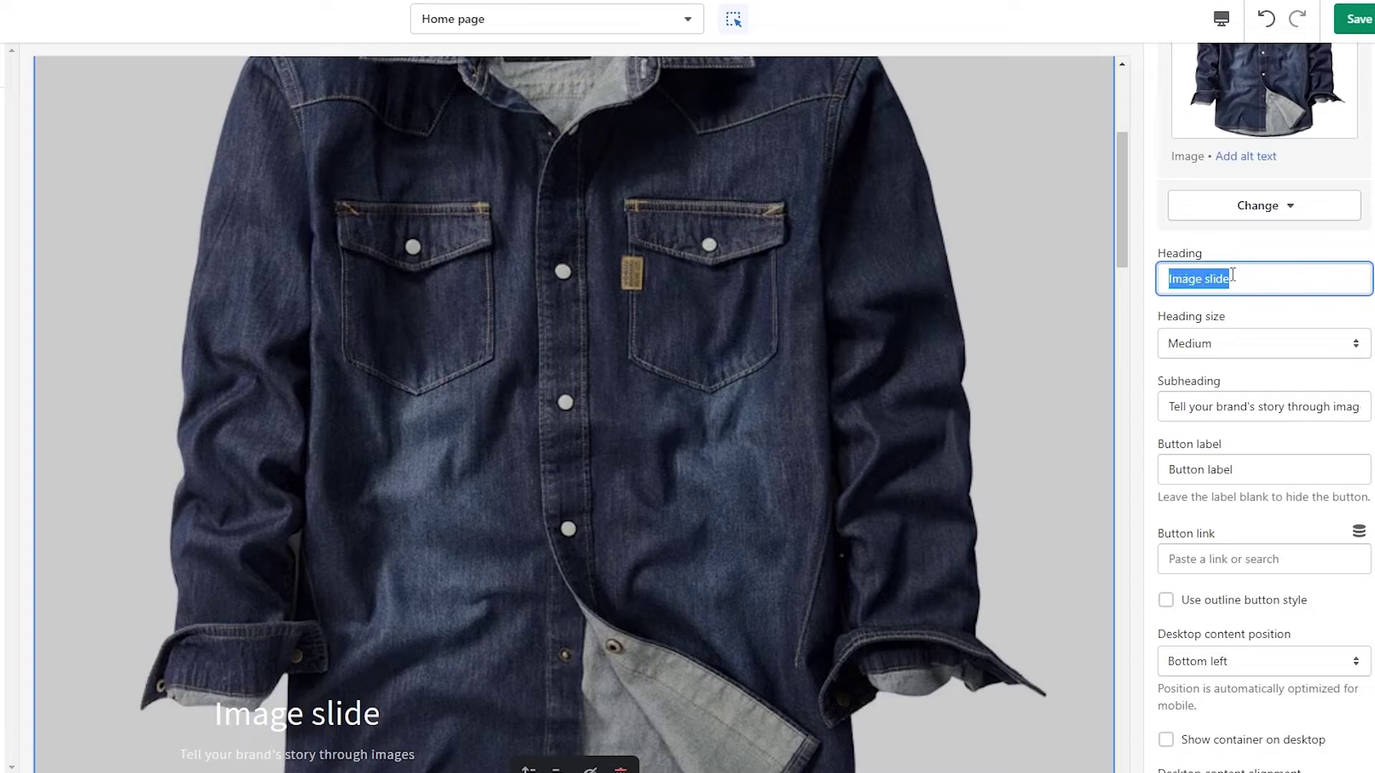
pyautogui.write('Denim')
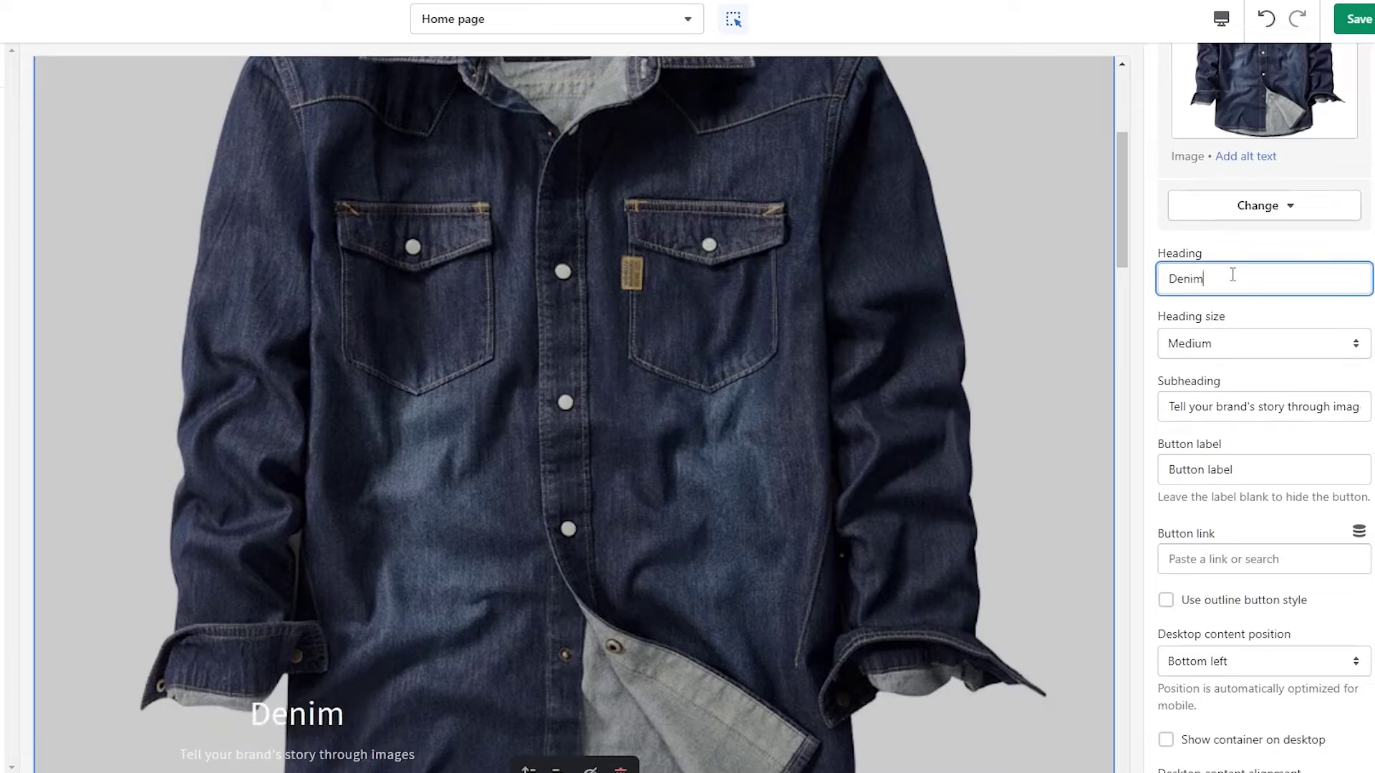
pyautogui.write(' Jacket')
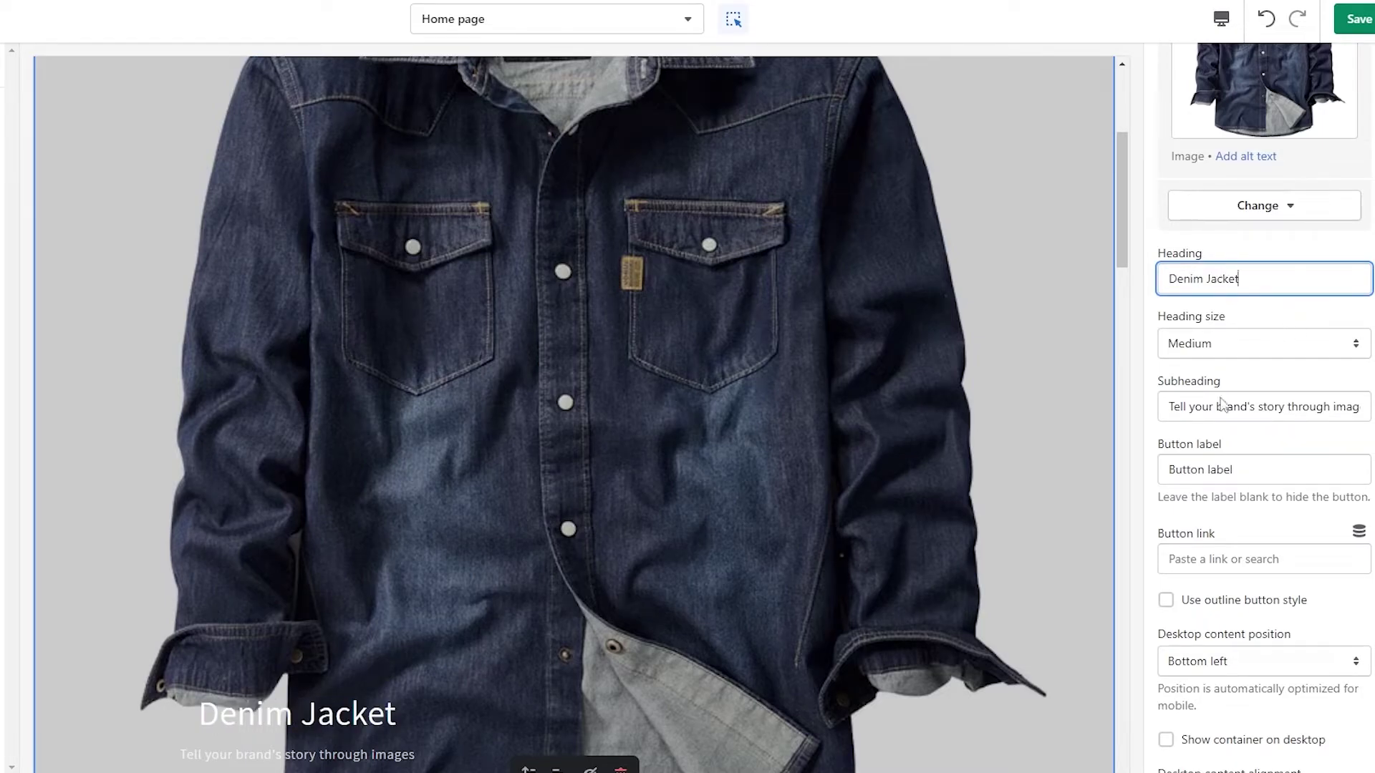
# Label the second slide's button "Learn More" and link it to the "Denim Shirts Men's Shirt" product.
pyautogui.moveTo(1246, 469); pyautogui.dragTo(1145, 493)
pyautogui.write('Learn More')
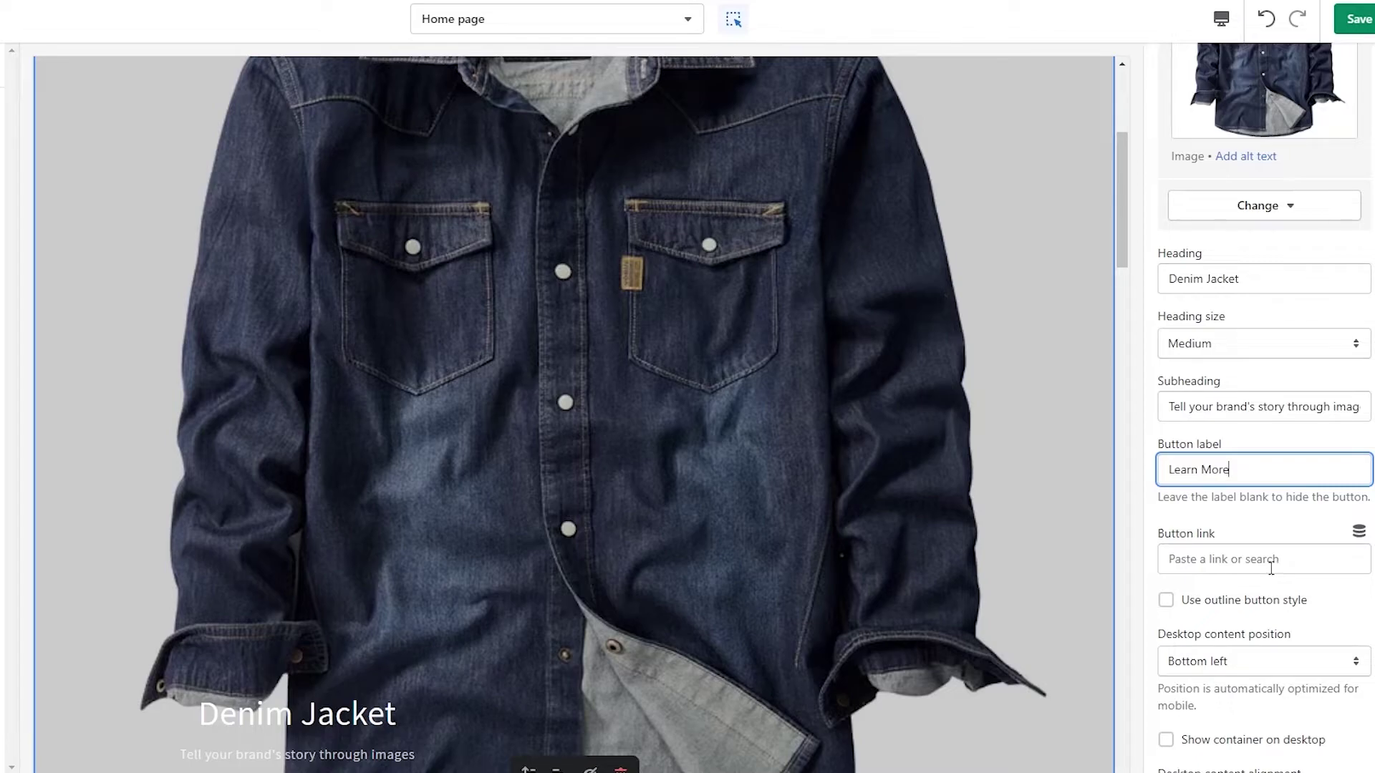
pyautogui.click(1271, 566)
pyautogui.click(1219, 387)
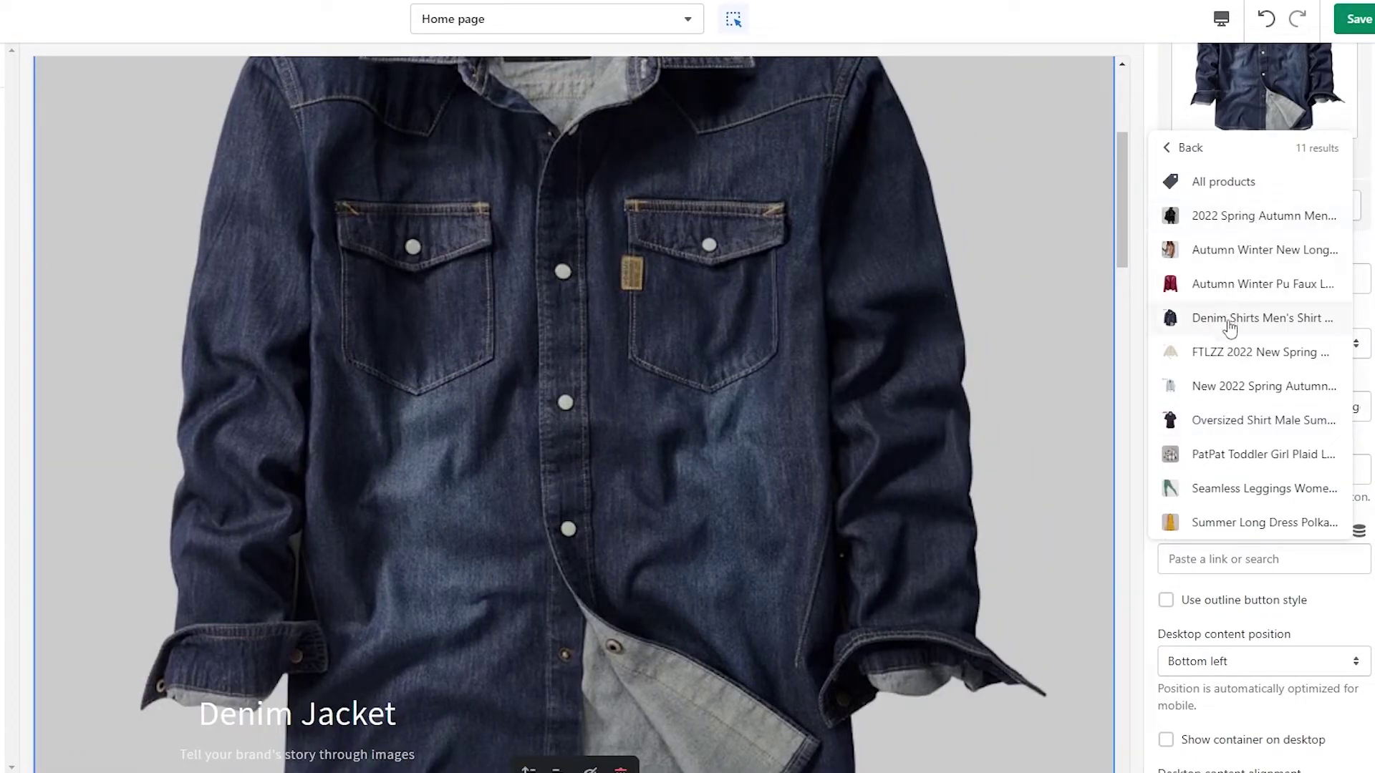
pyautogui.click(1228, 320)
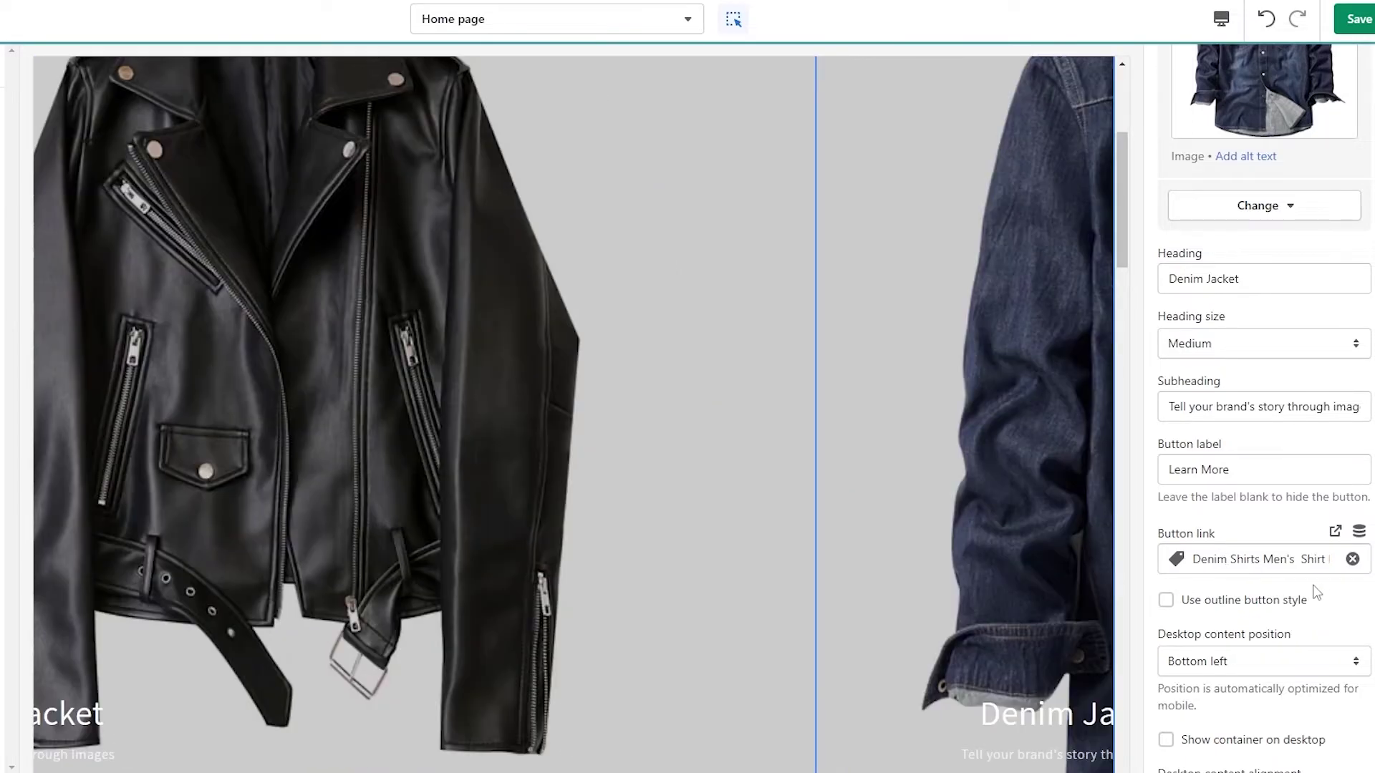
# Check the denim slide in the page preview and its remaining settings, and save the home page changes.
pyautogui.scroll(-3, 753, 583)
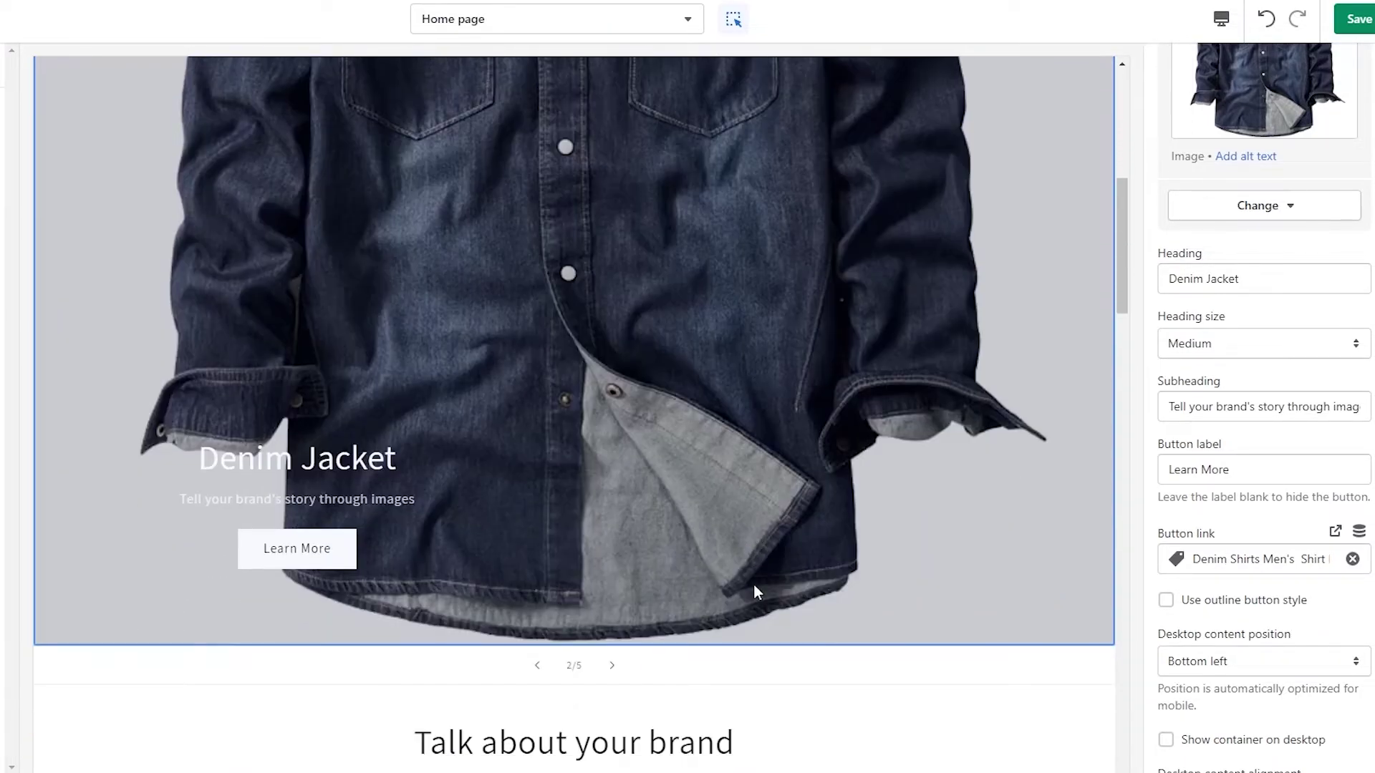
pyautogui.scroll(-3, 1254, 630)
pyautogui.scroll(-1, 1254, 724)
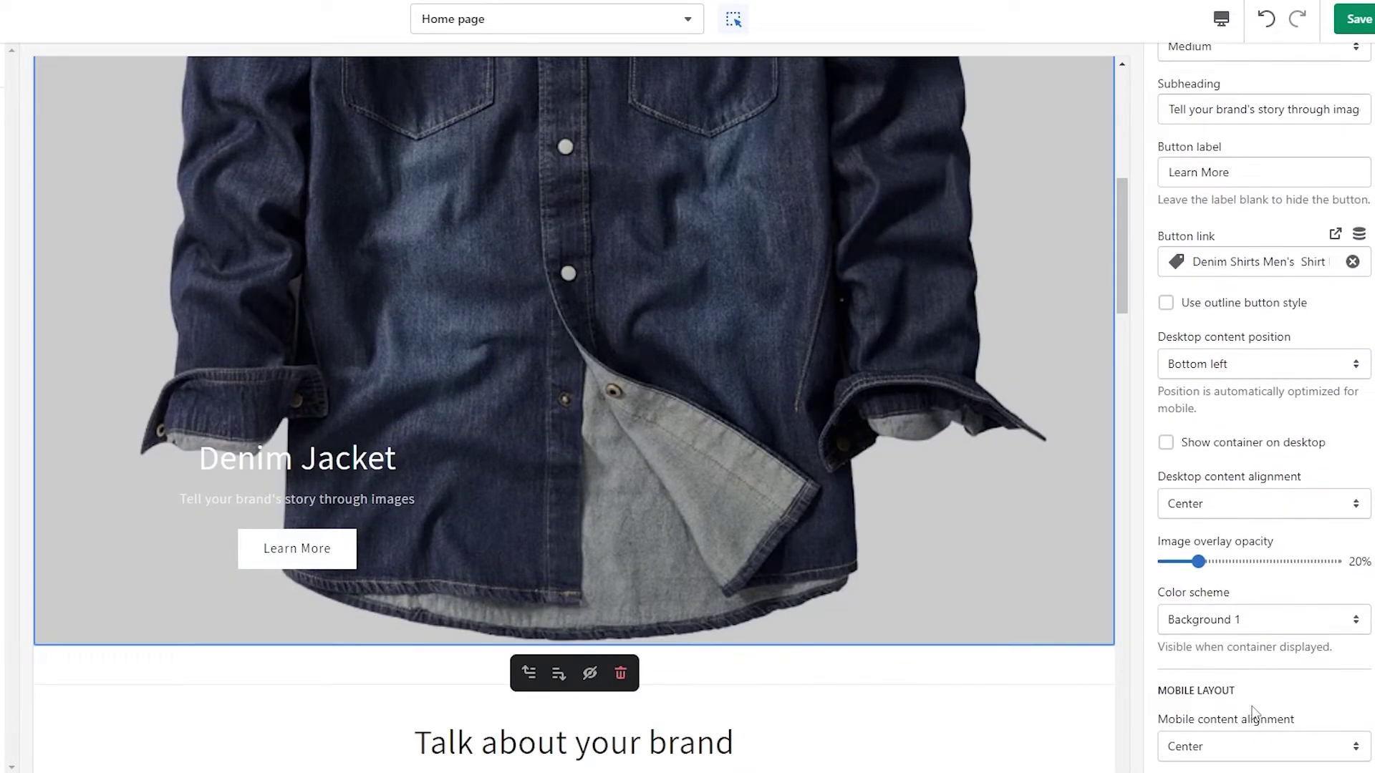
pyautogui.click(1358, 18)
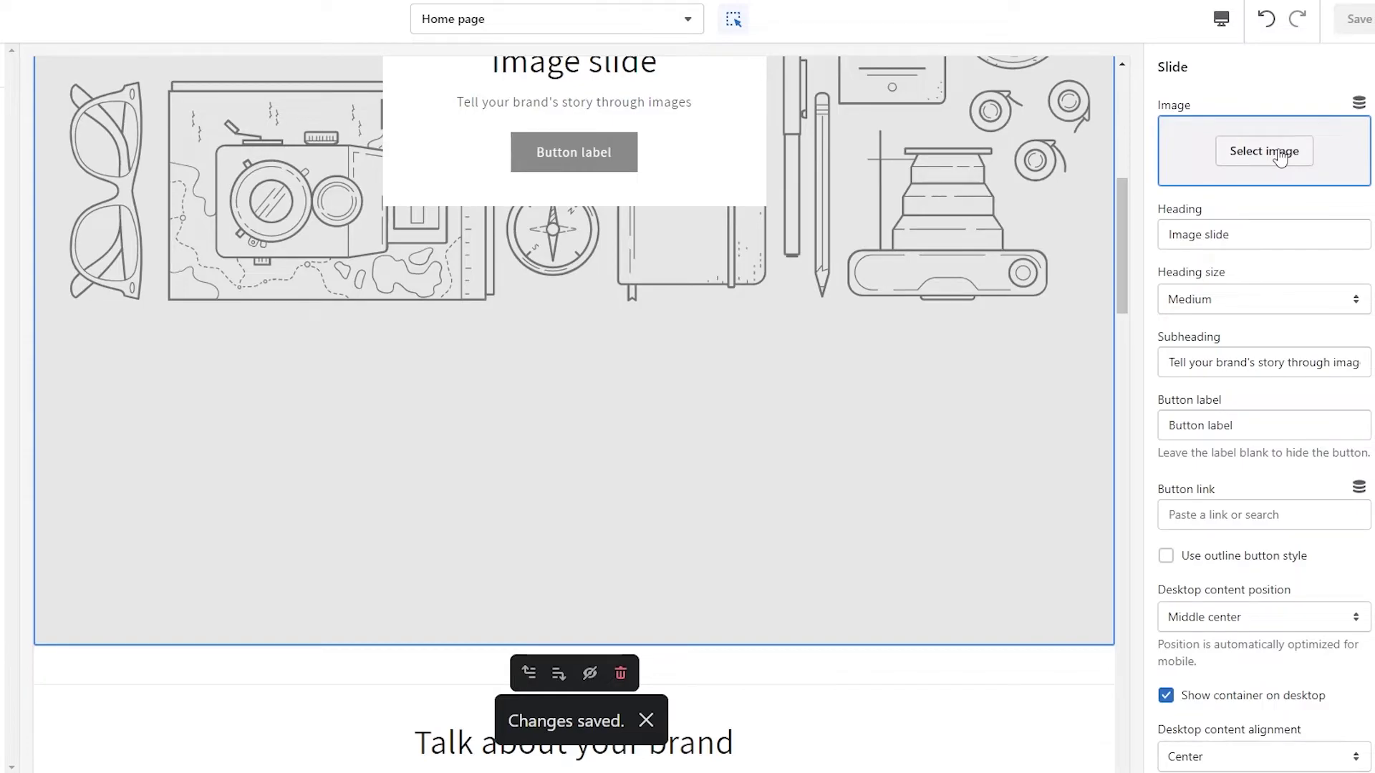
# Use the red leather jacket picture from the image library as the new slide's image.
pyautogui.click(1279, 157)
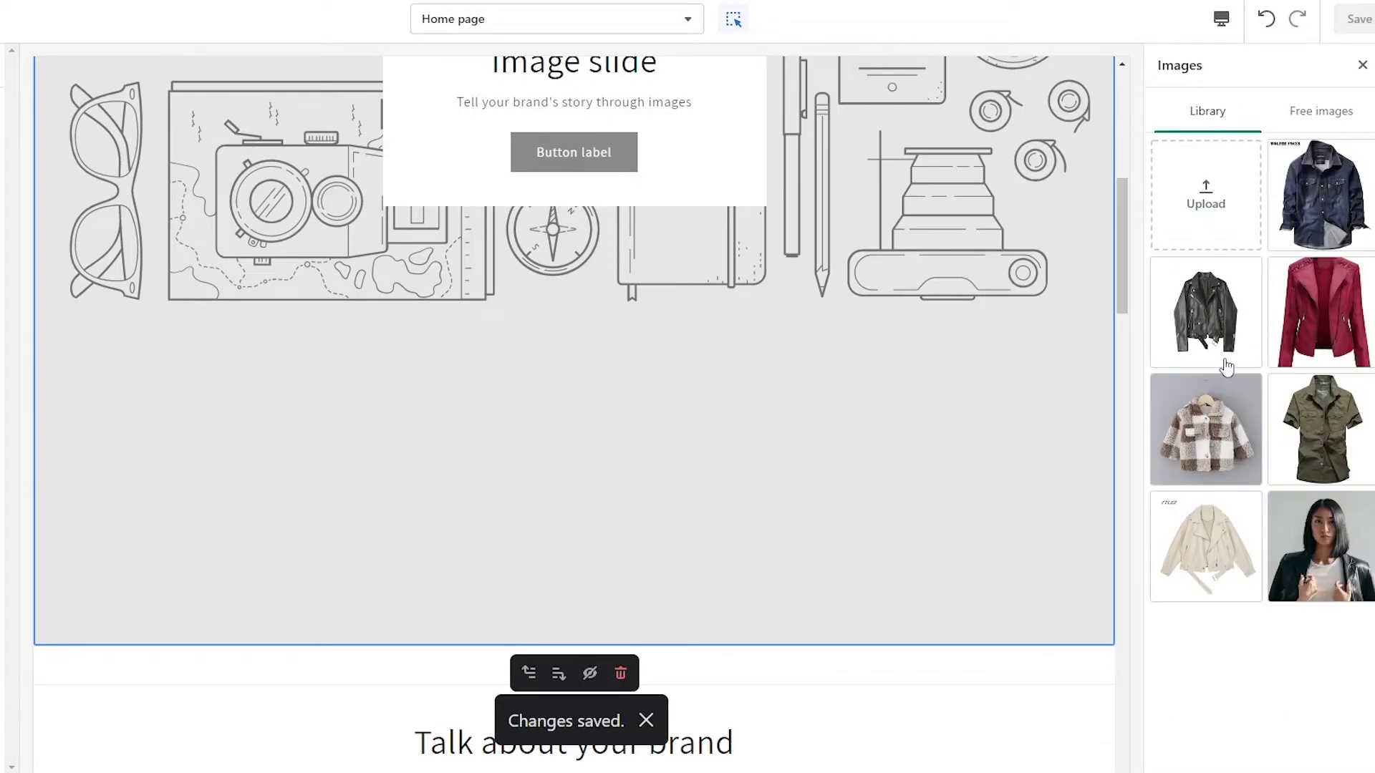
pyautogui.click(1320, 315)
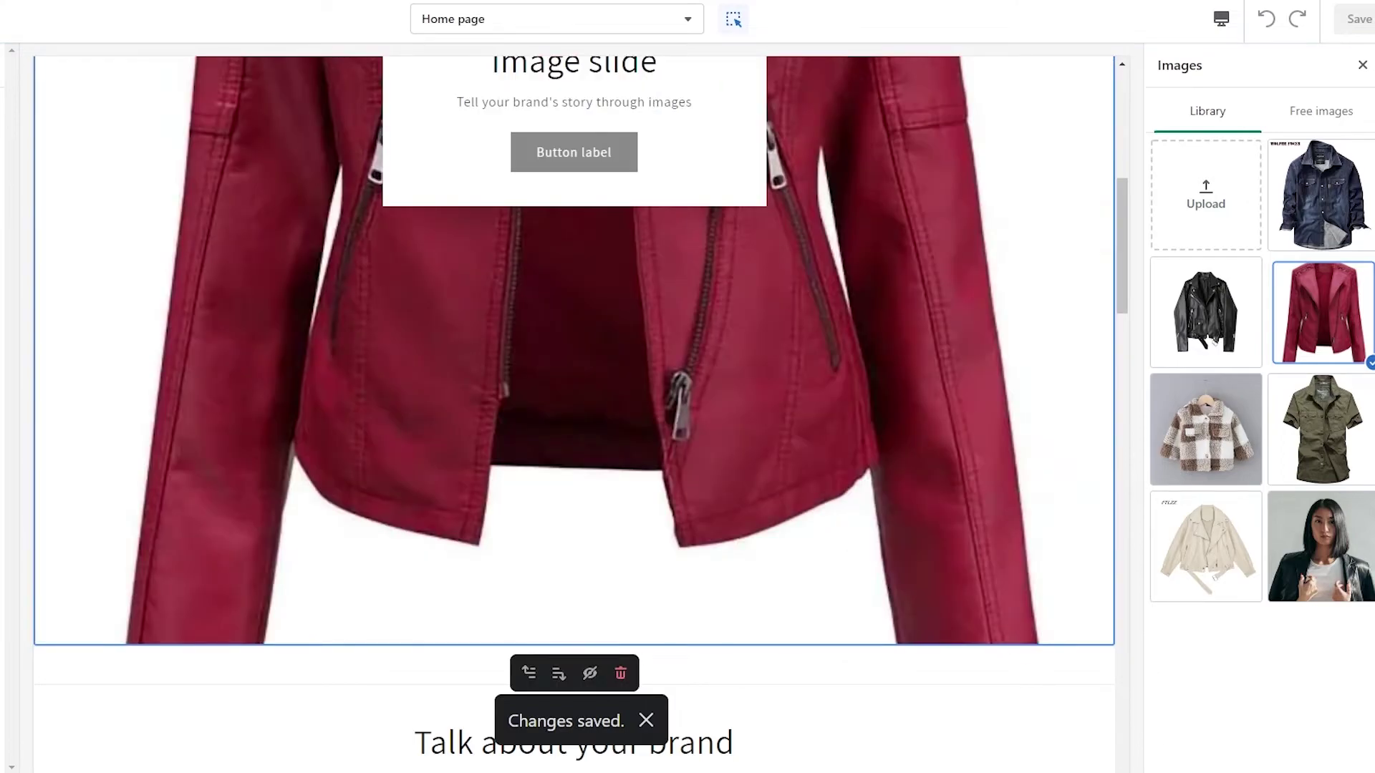
pyautogui.click(1324, 759)
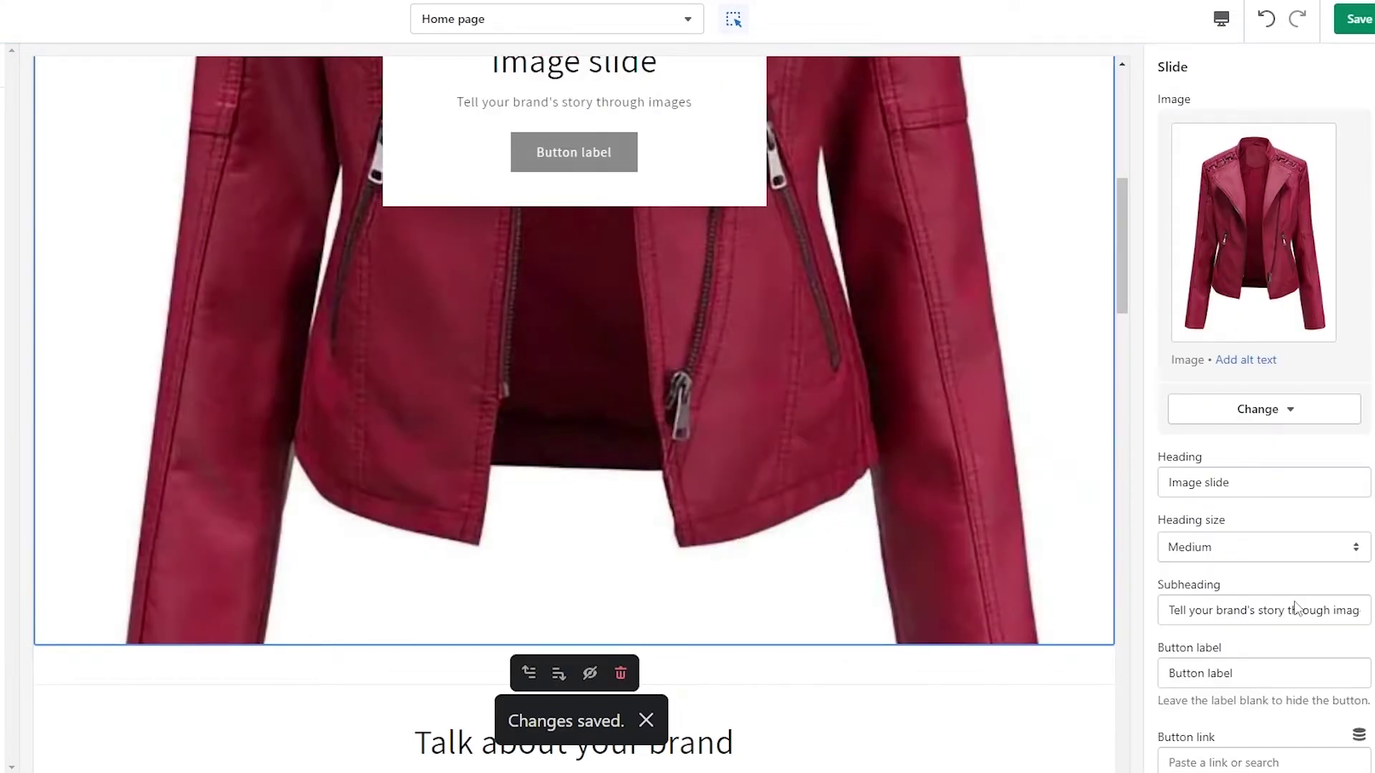
pyautogui.scroll(-4, 1248, 671)
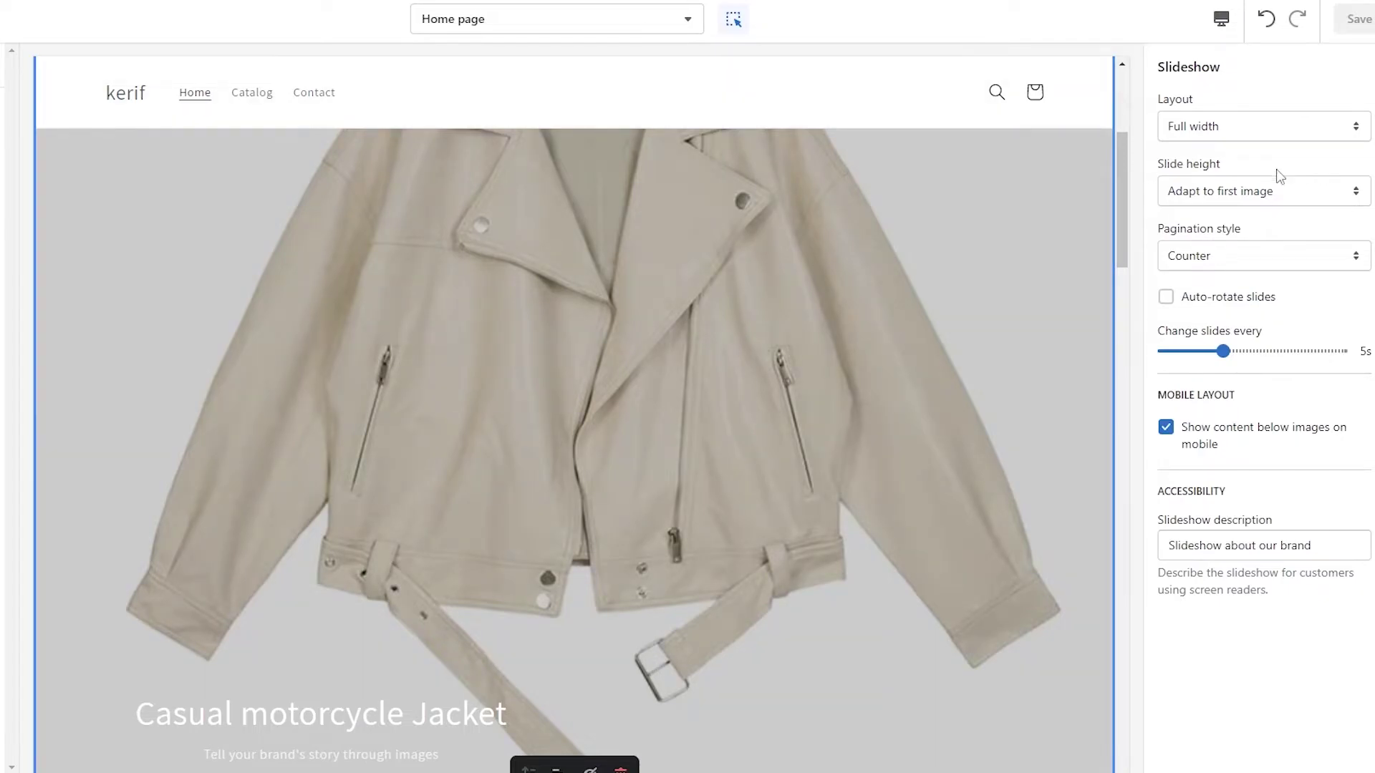
# Set the slideshow section's layout to Grid.
pyautogui.click(1243, 140)
pyautogui.click(1243, 146)
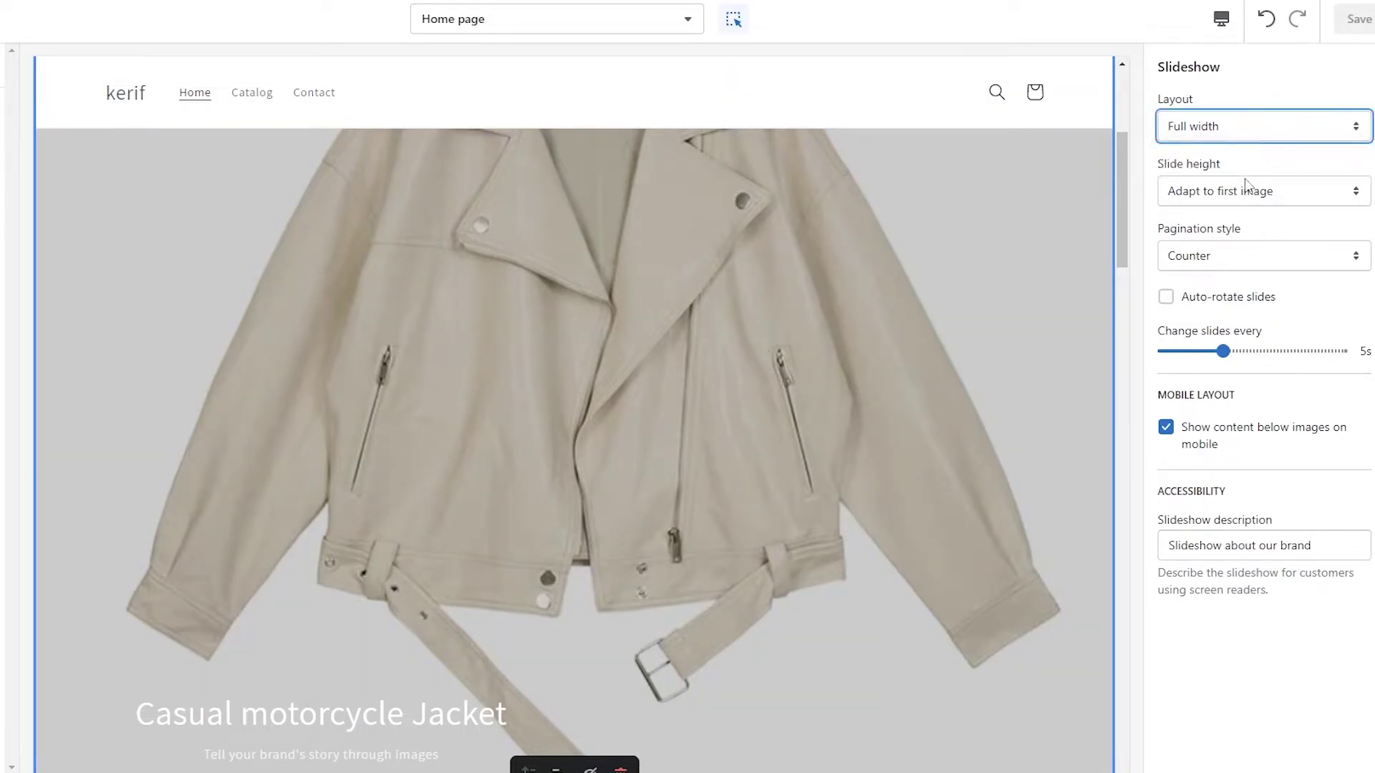
pyautogui.click(1235, 142)
pyautogui.click(1232, 161)
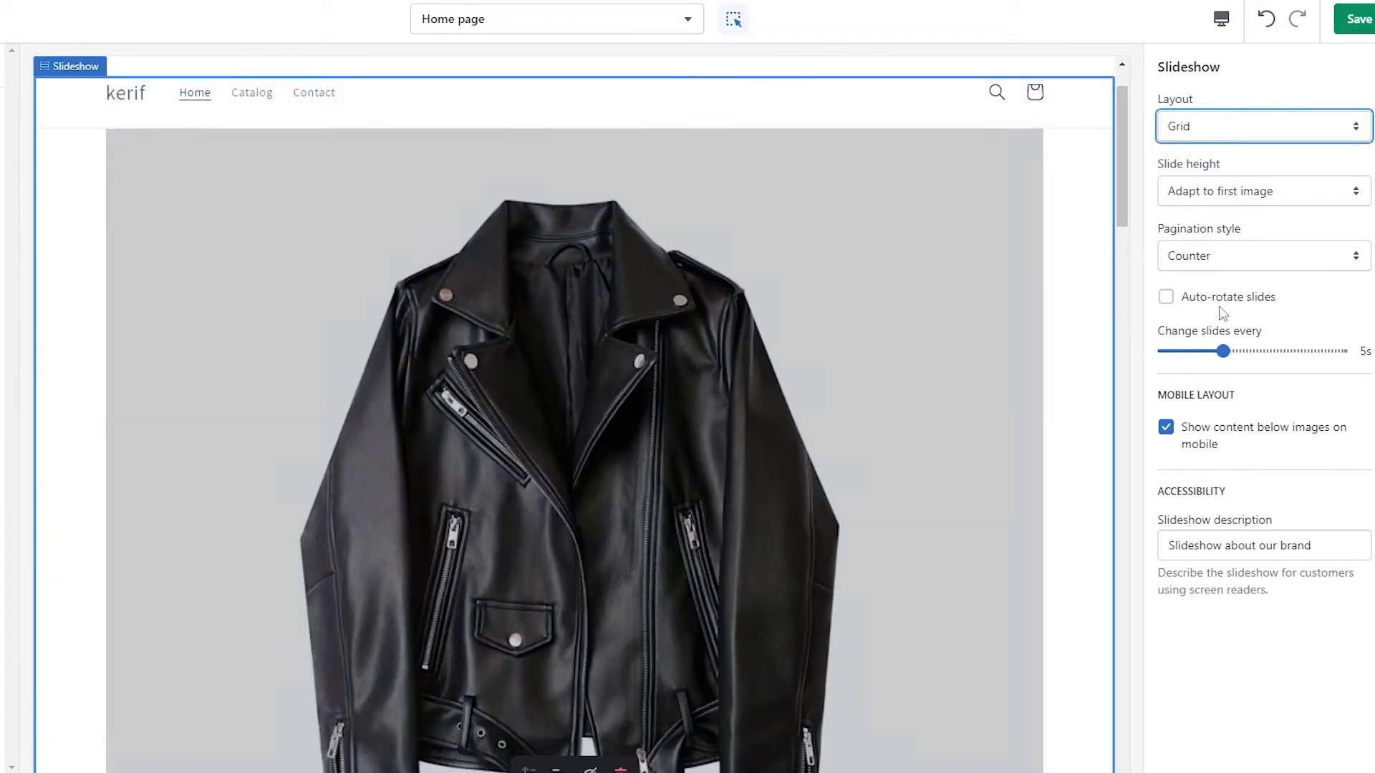
# Try the Medium, Small and Large slide heights on the slideshow and return to Adapt to first image.
pyautogui.click(1230, 192)
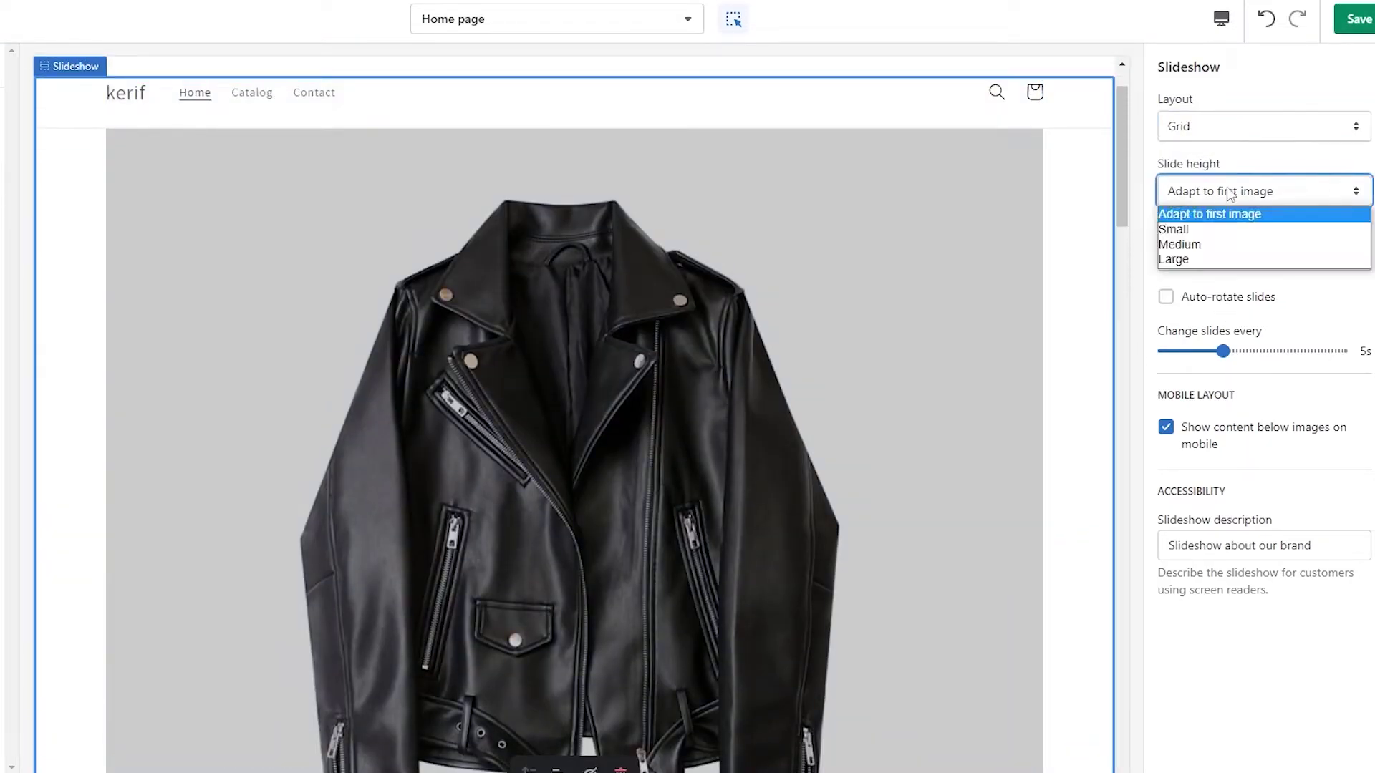
pyautogui.click(1226, 246)
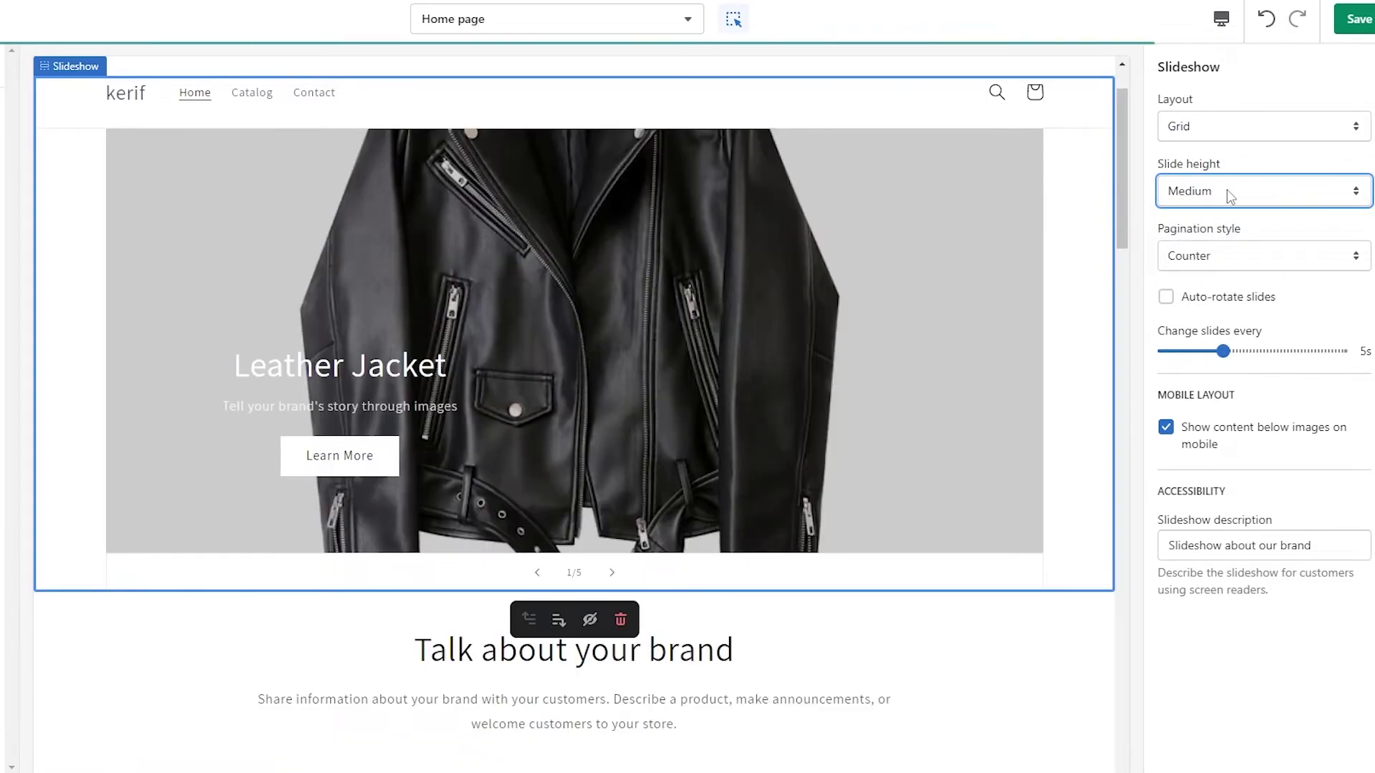
pyautogui.click(1227, 191)
pyautogui.click(1220, 244)
pyautogui.click(1227, 190)
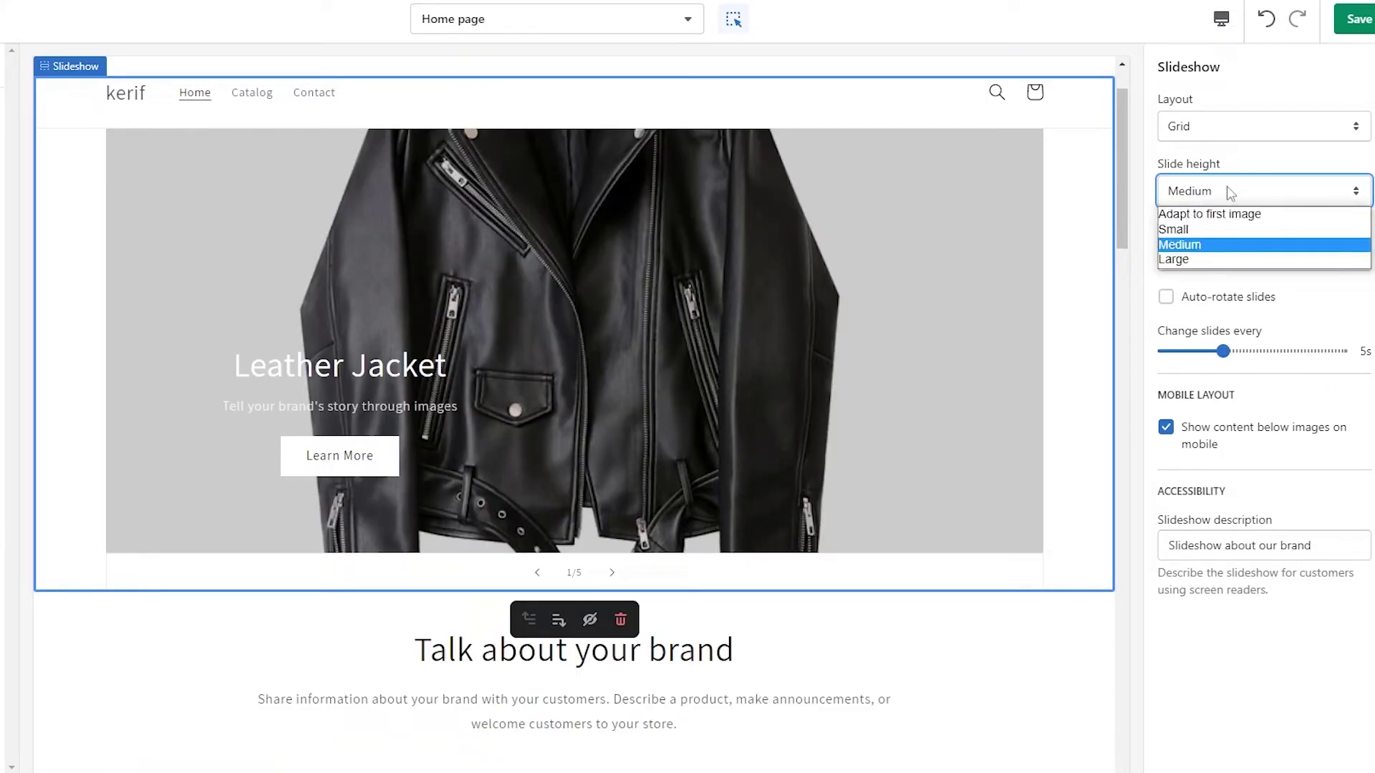
pyautogui.click(1223, 242)
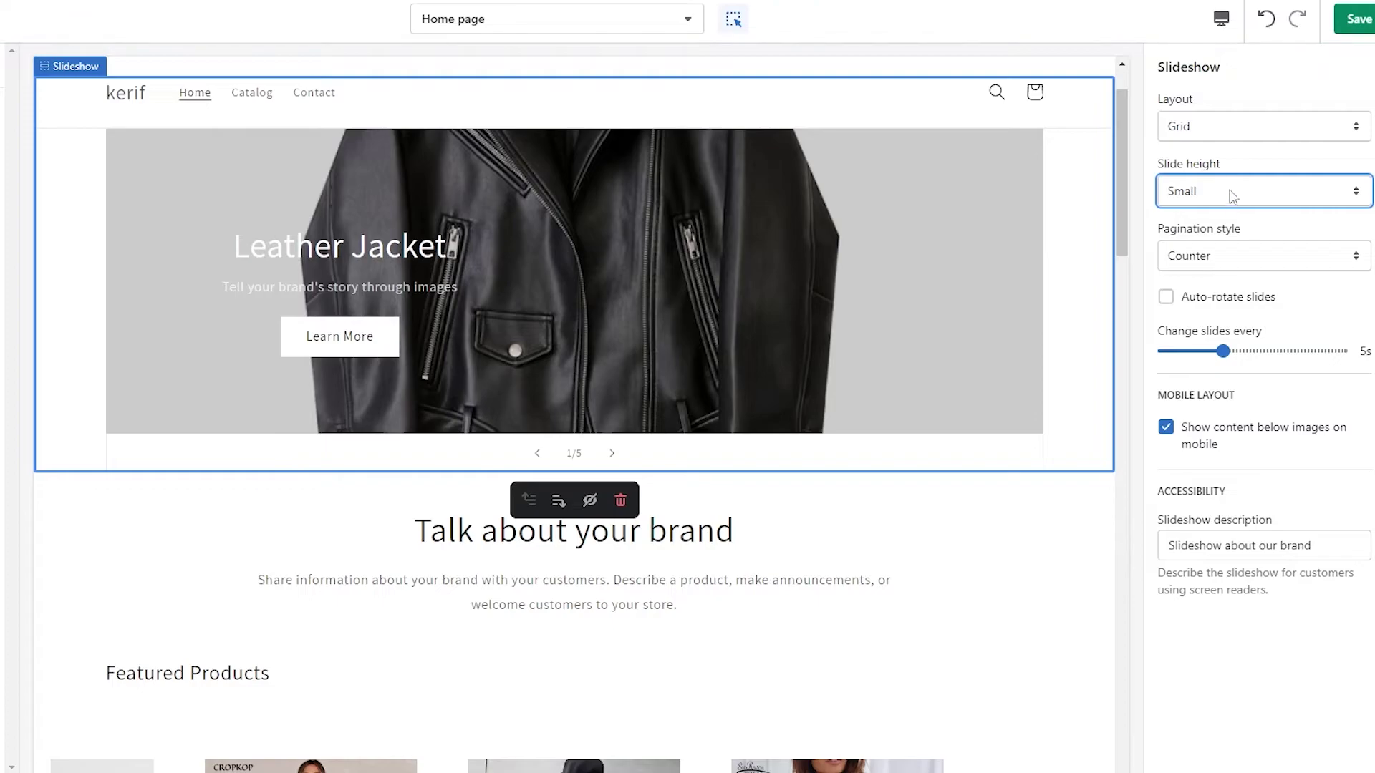
pyautogui.click(1232, 190)
pyautogui.click(1209, 255)
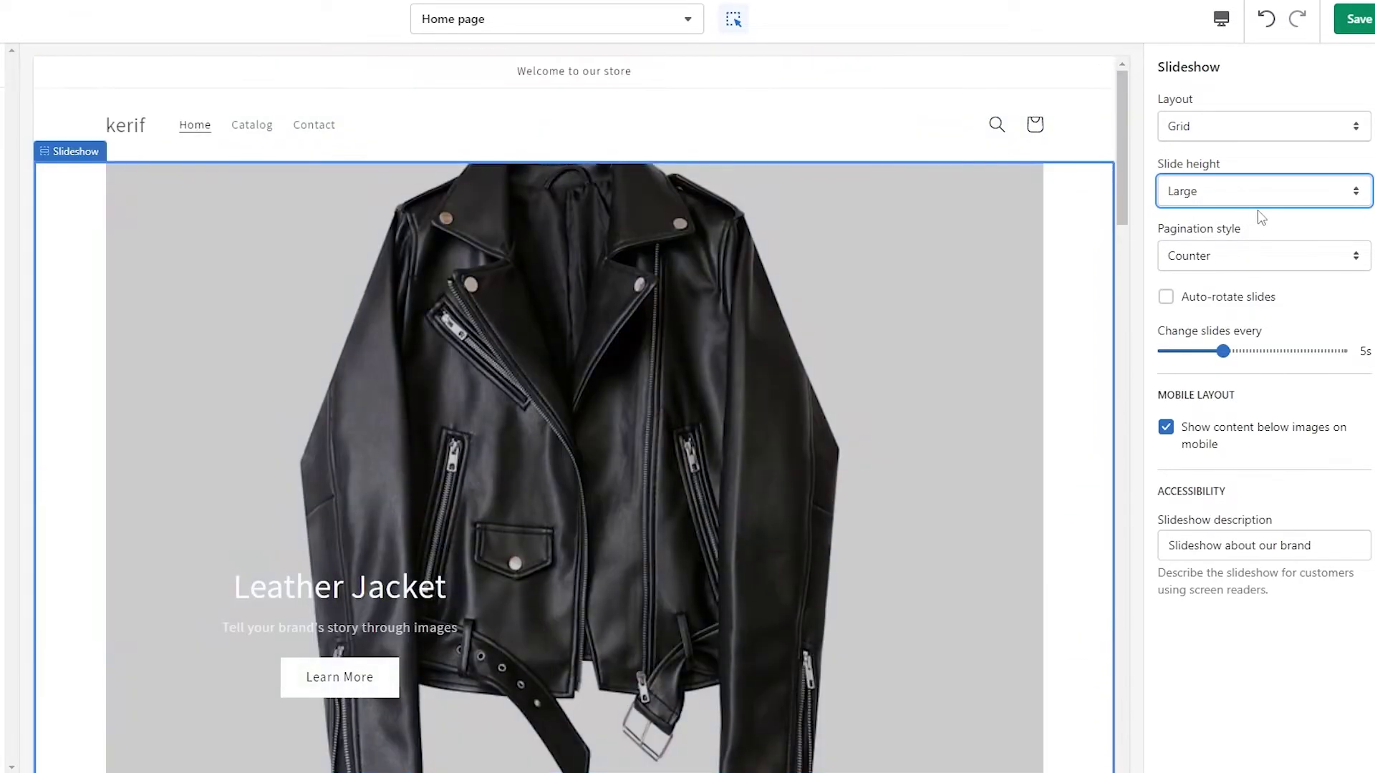
pyautogui.click(1254, 199)
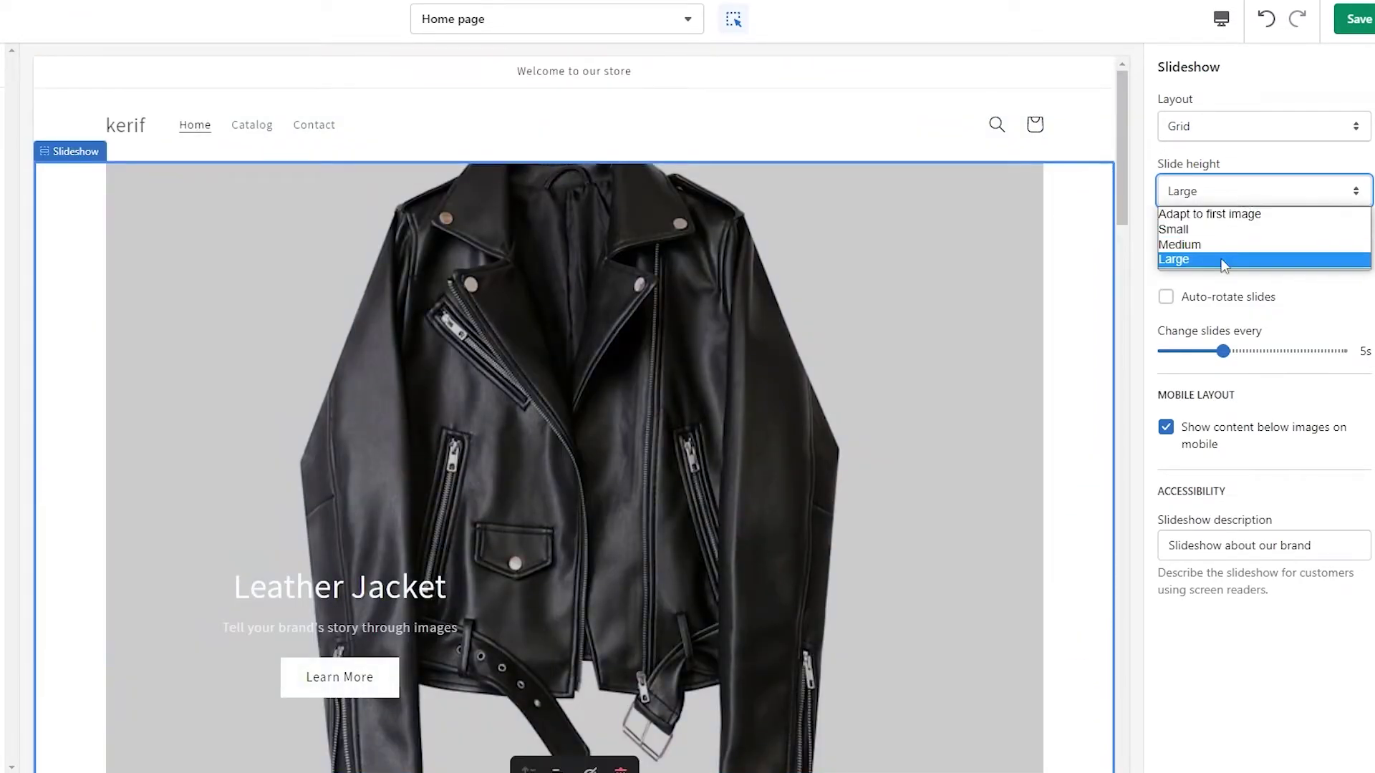
pyautogui.click(1231, 213)
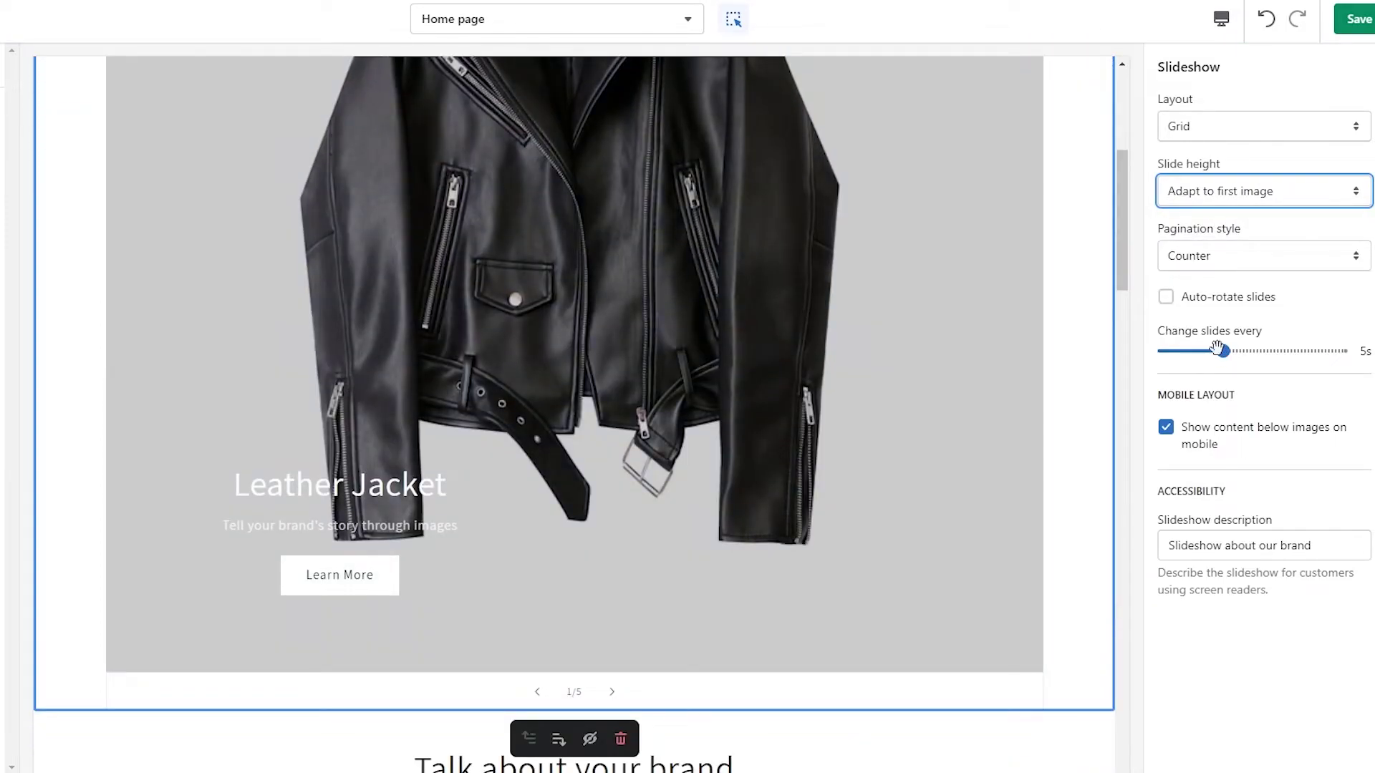
# Turn on auto-rotation for the slideshow with the slides changing every 3 seconds.
pyautogui.moveTo(1217, 349); pyautogui.dragTo(1134, 357)
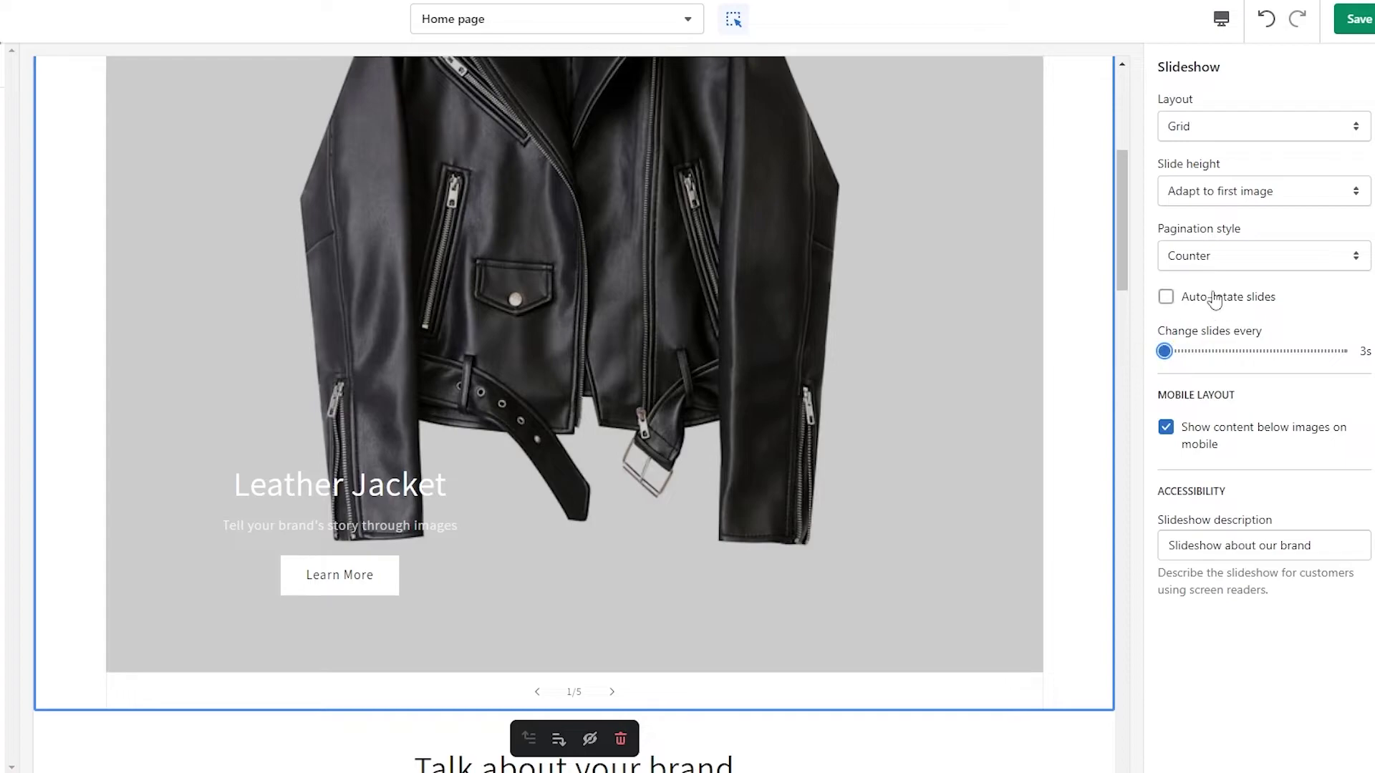
pyautogui.click(1171, 303)
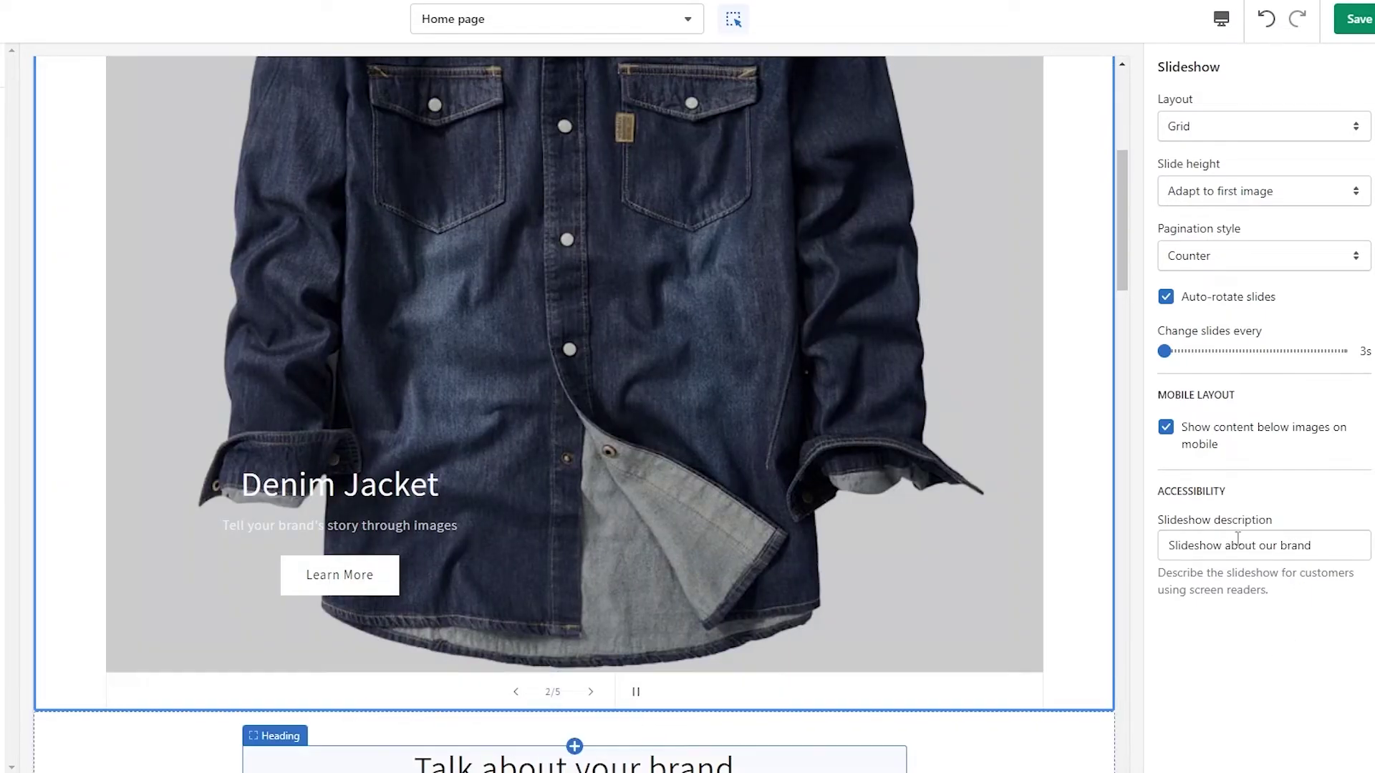
# Change the slideshow's accessibility description to "Featured Products" and save the home page.
pyautogui.tripleClick(1281, 547)
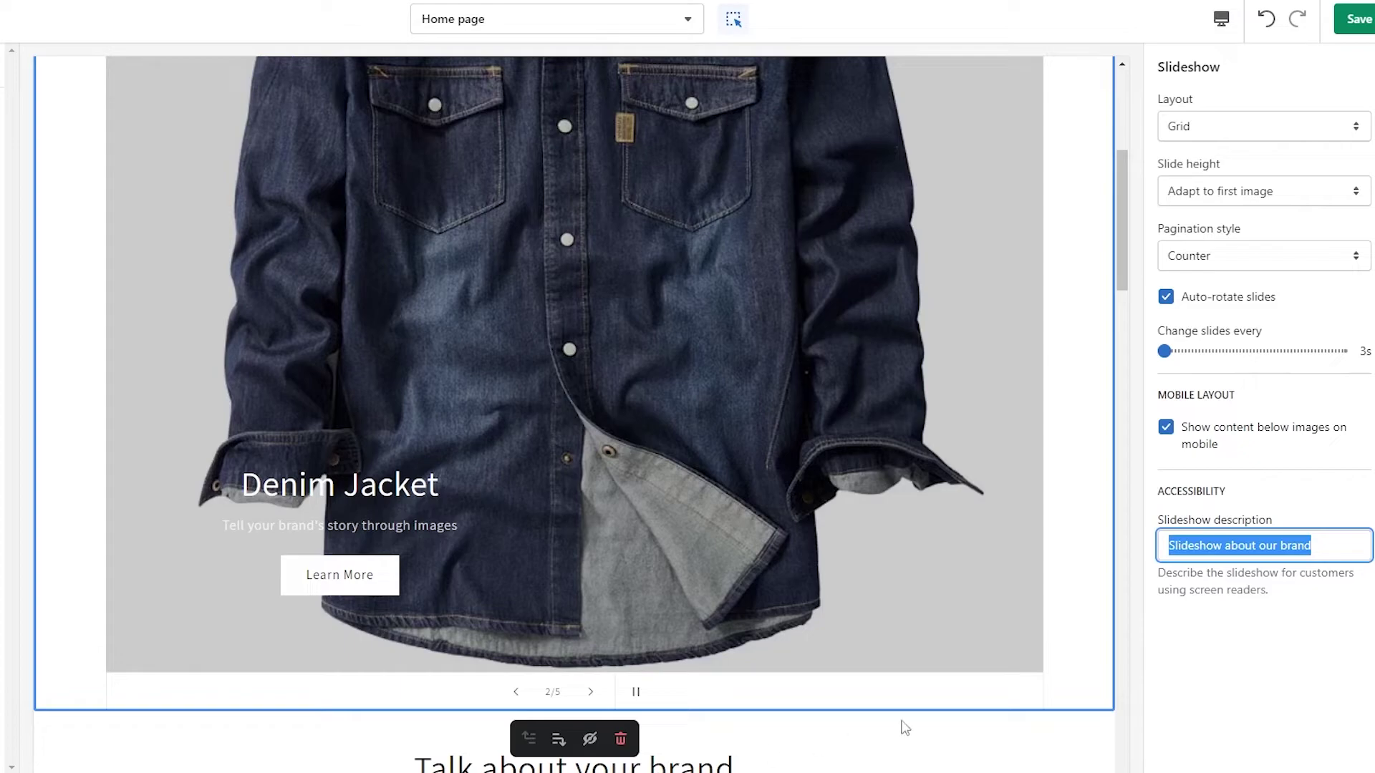
pyautogui.click(1192, 667)
pyautogui.tripleClick(1259, 552)
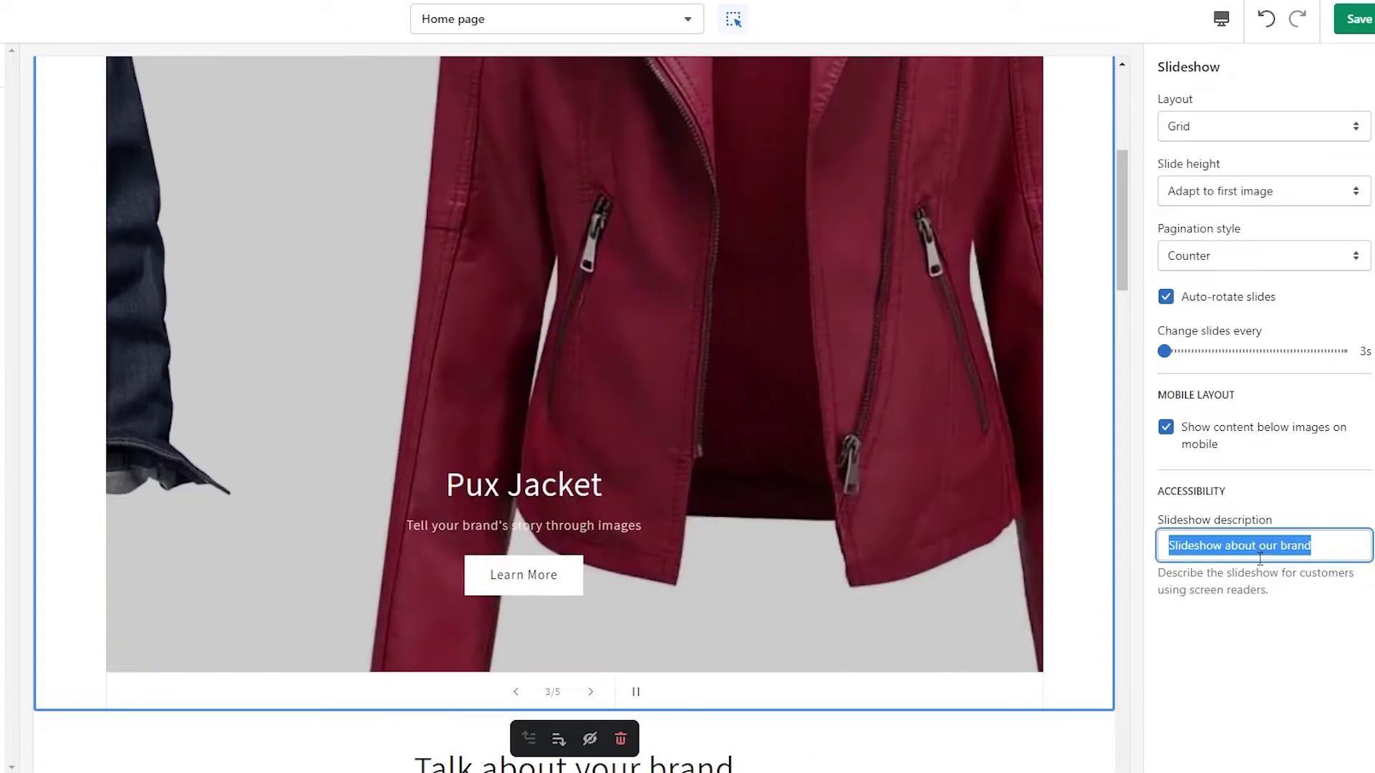
pyautogui.write('F')
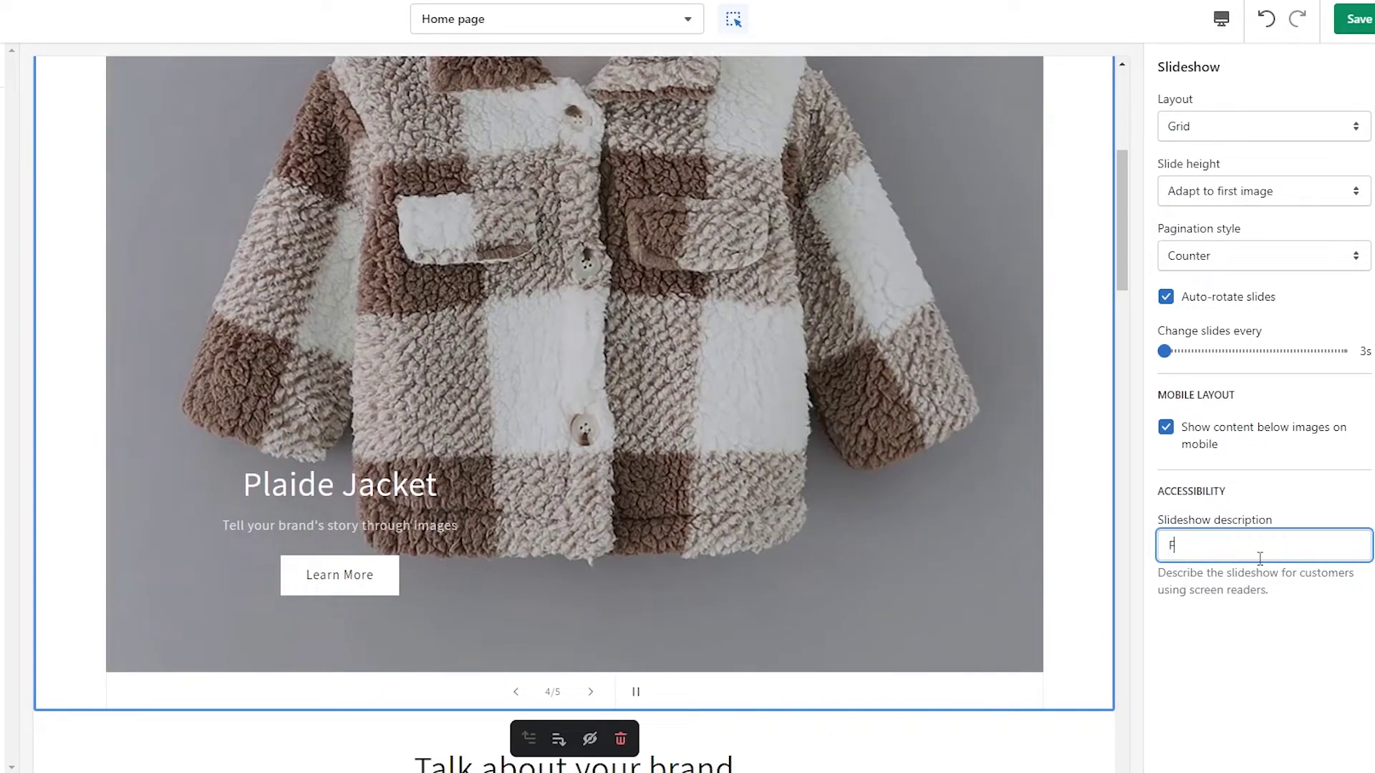
pyautogui.write('eatured ')
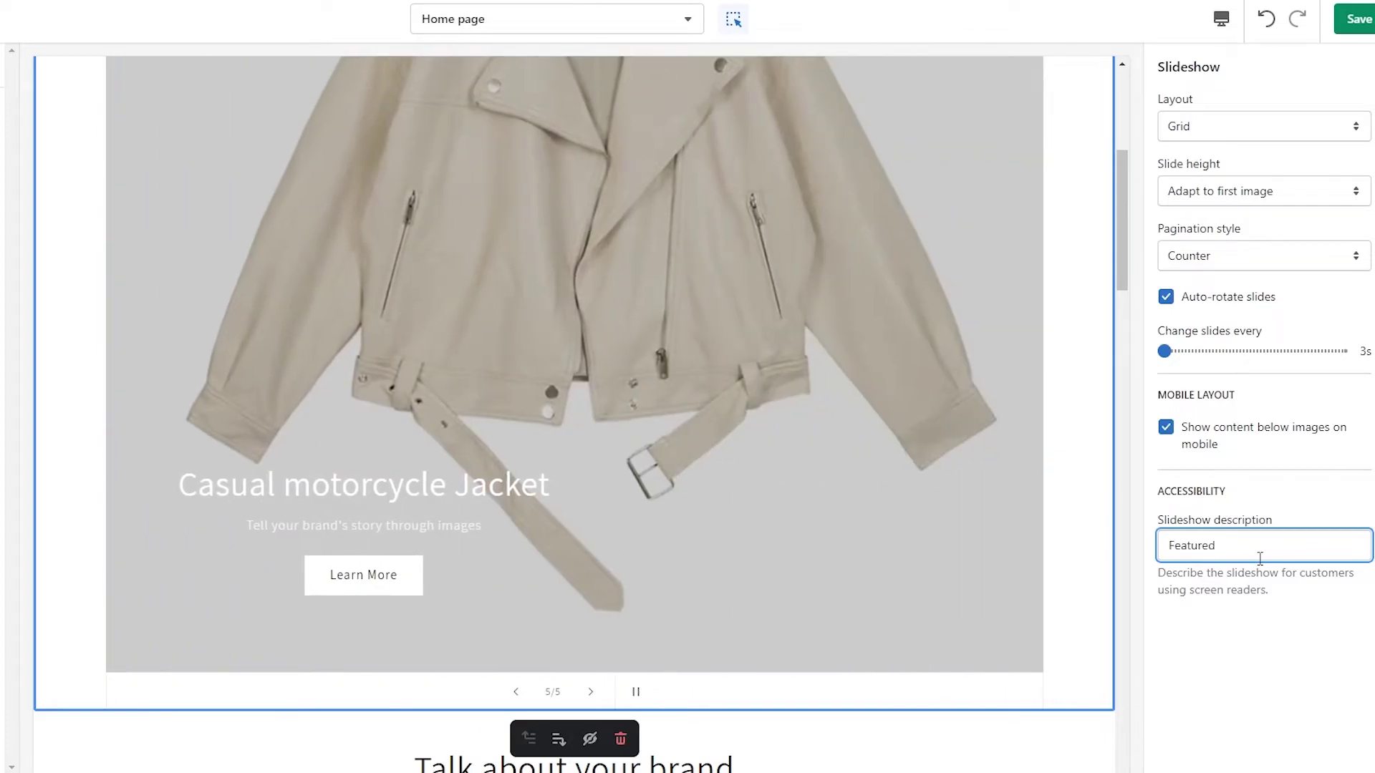
pyautogui.write('Products')
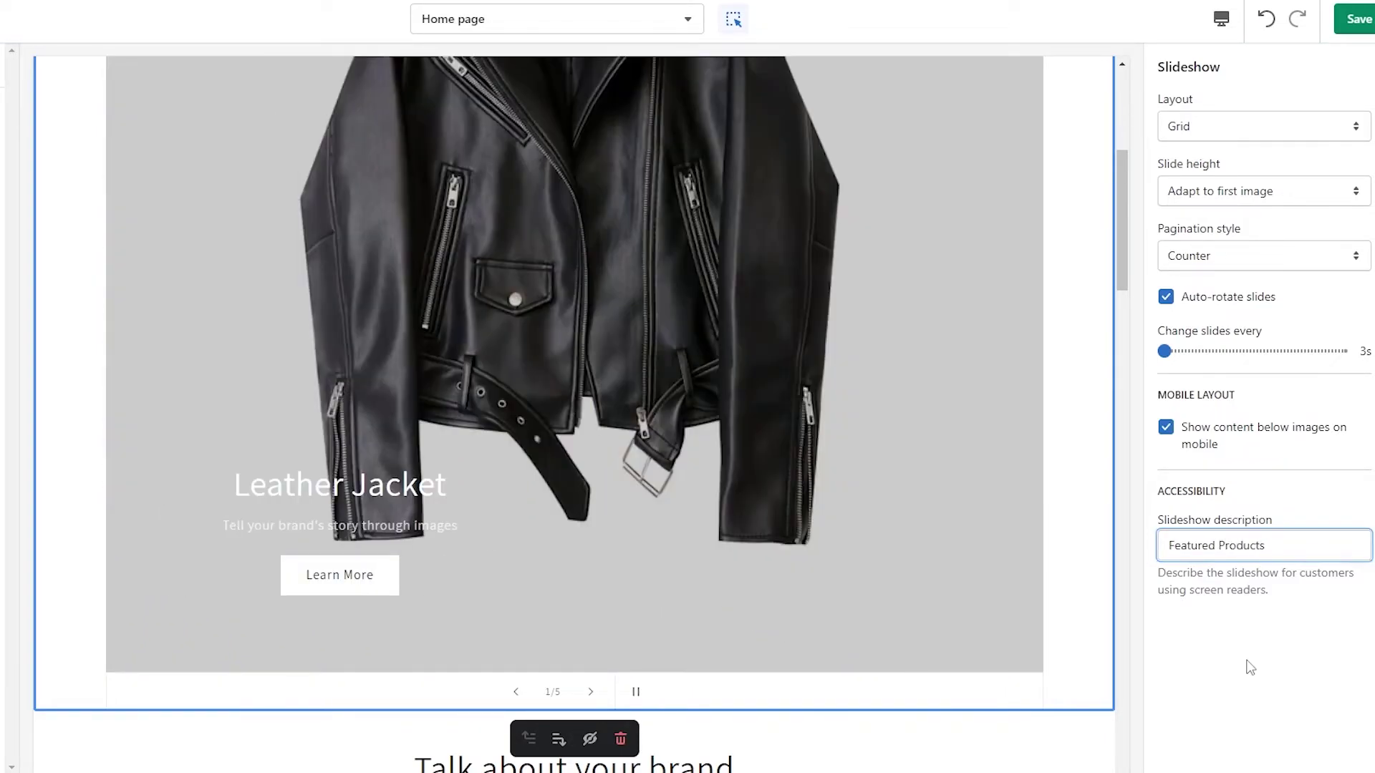
pyautogui.click(1167, 653)
pyautogui.click(1358, 27)
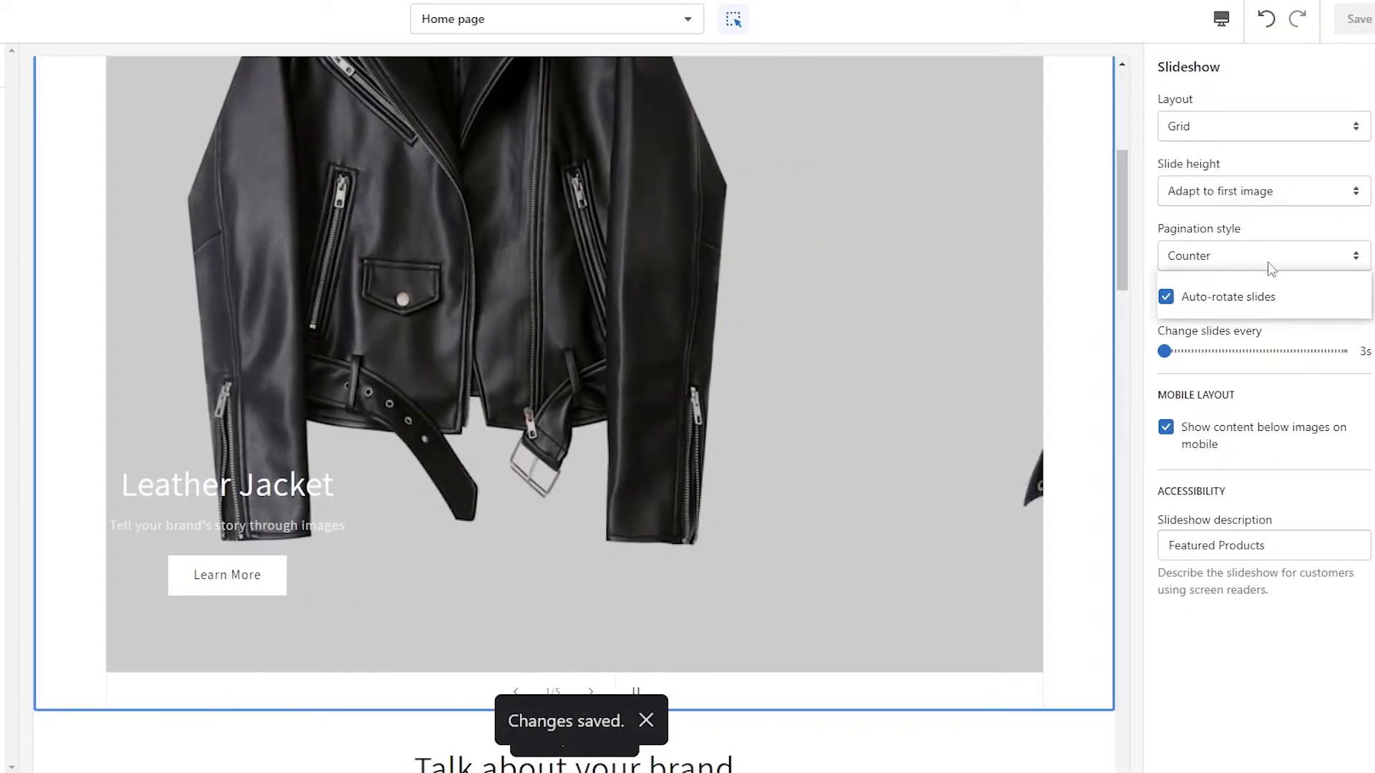
# Set the slideshow's pagination style to Dots and save the home page.
pyautogui.click(1222, 256)
pyautogui.click(1204, 279)
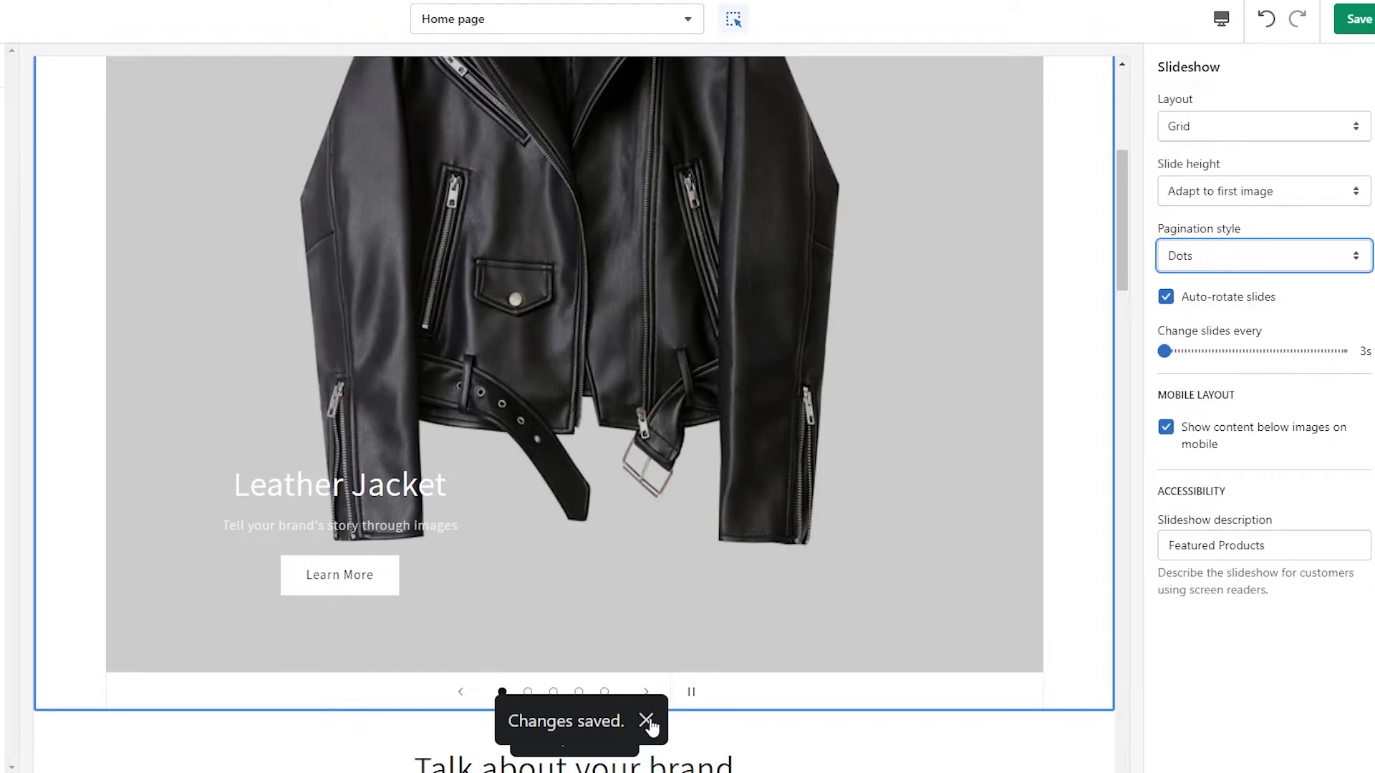
pyautogui.click(1353, 22)
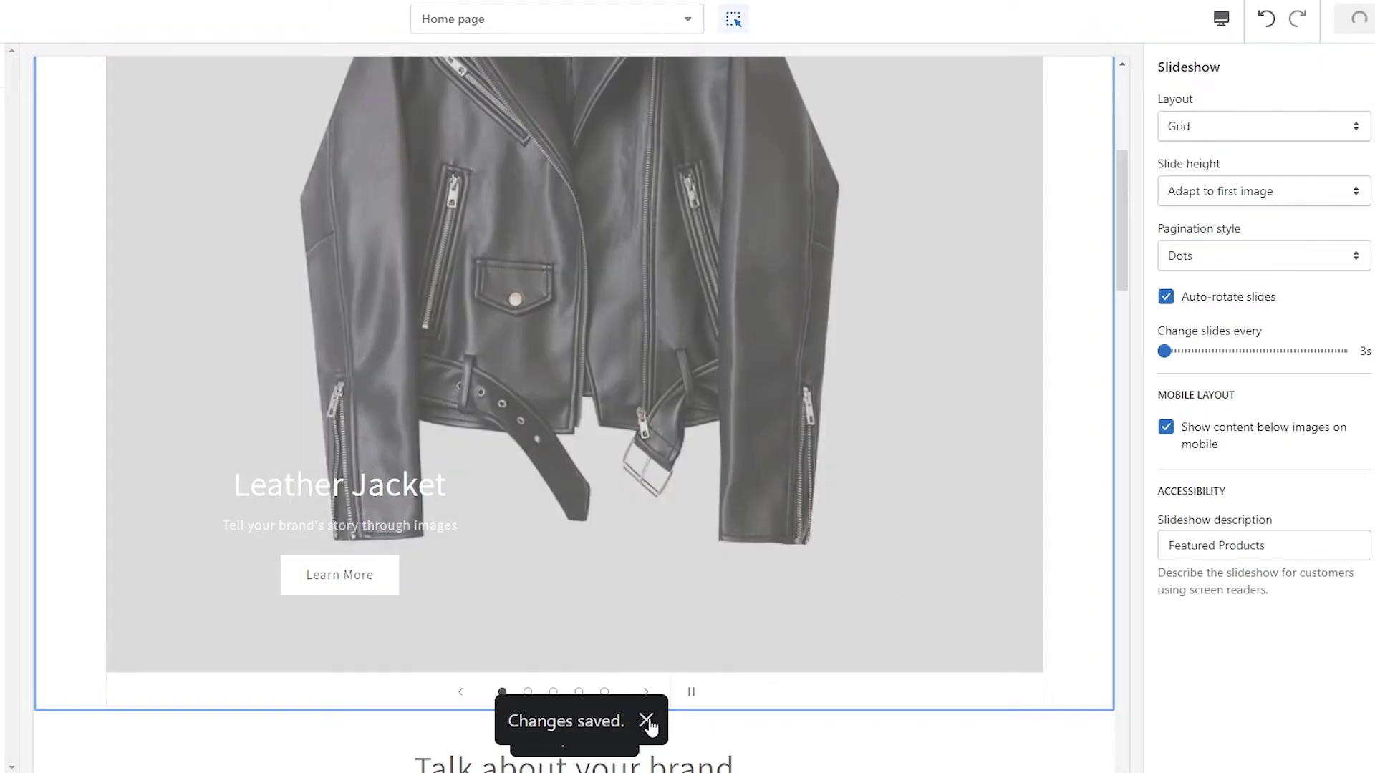
pyautogui.scroll(-2, 651, 608)
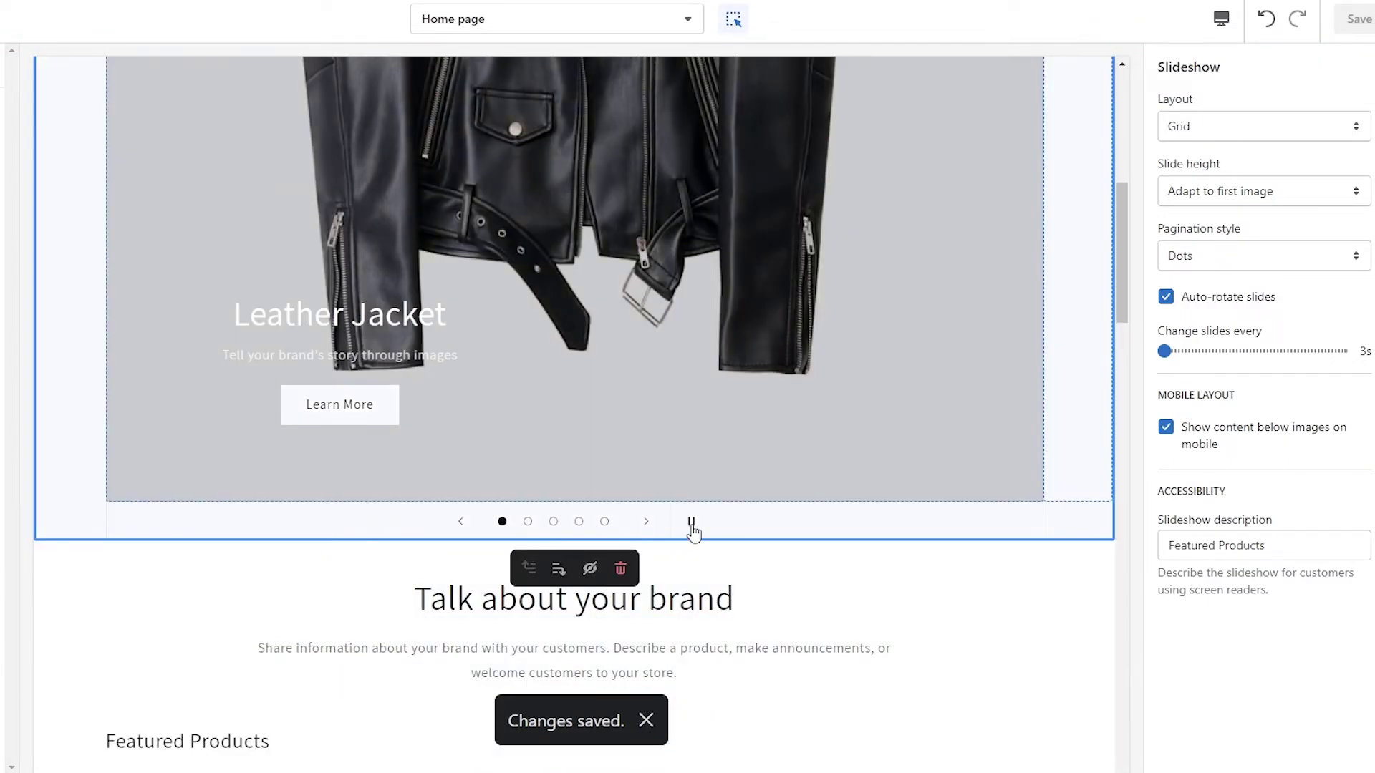
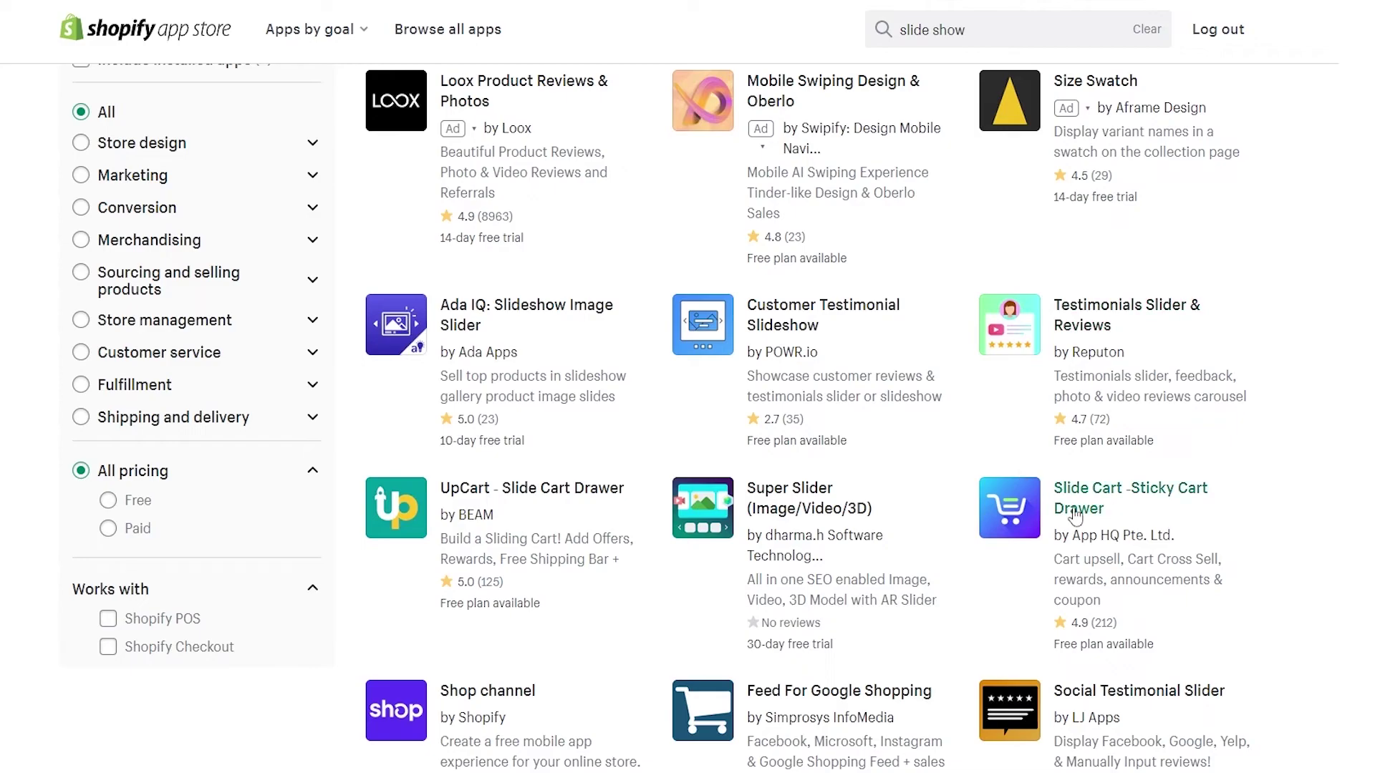
# In the Shopify App Store, look through the "slide show" results and extend the search to "product slide show".
pyautogui.scroll(-3, 752, 630)
pyautogui.scroll(6, 718, 641)
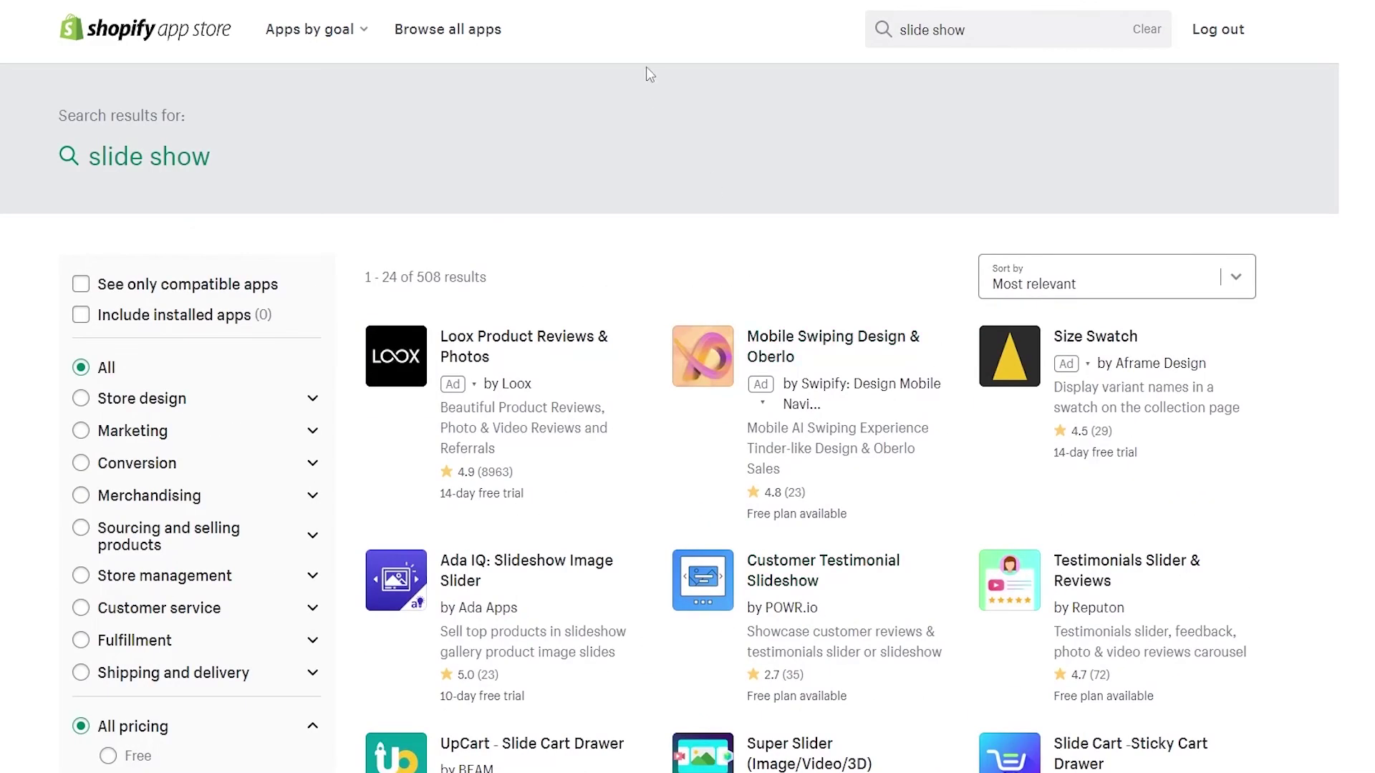
pyautogui.click(907, 30)
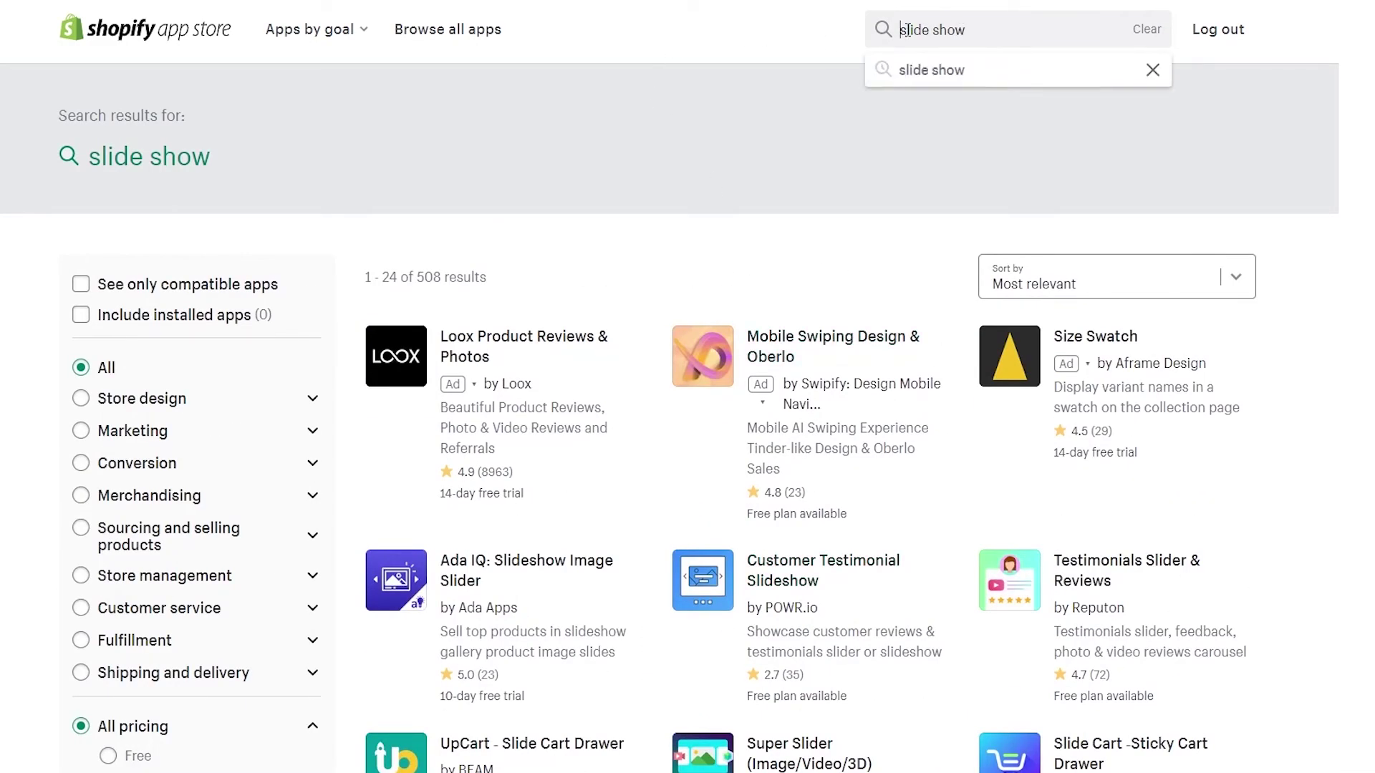
pyautogui.write('product')
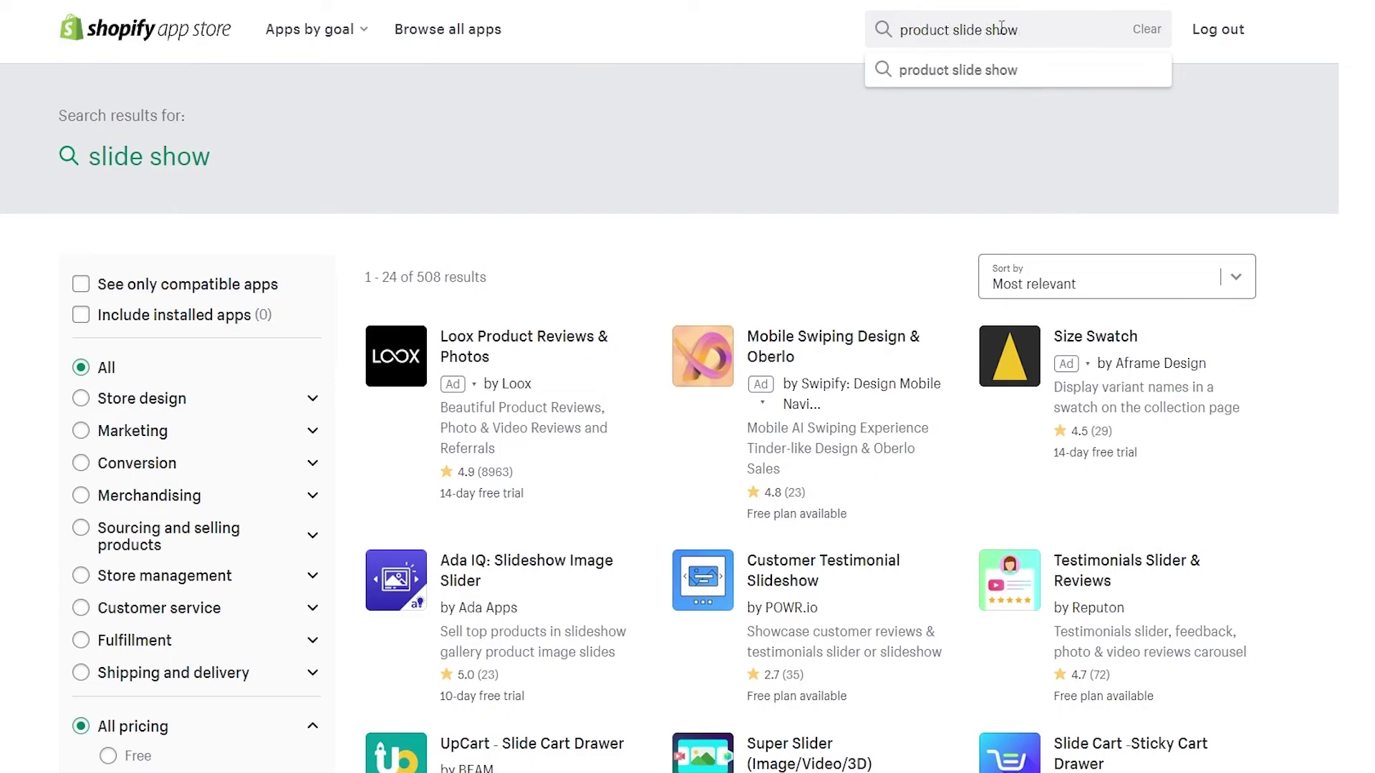
pyautogui.press('Return')
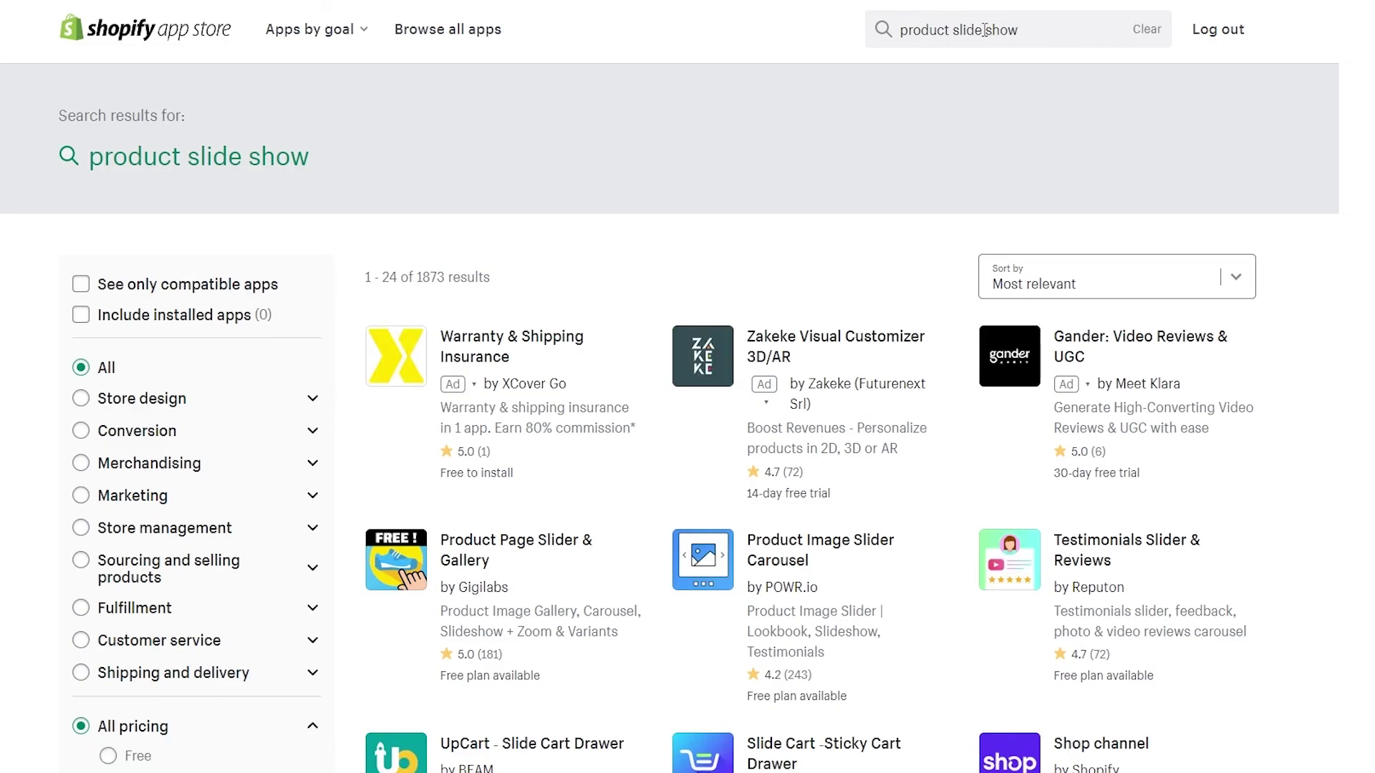
# Refine the app search to "product slideshow", with slideshow as one word.
pyautogui.click(992, 32)
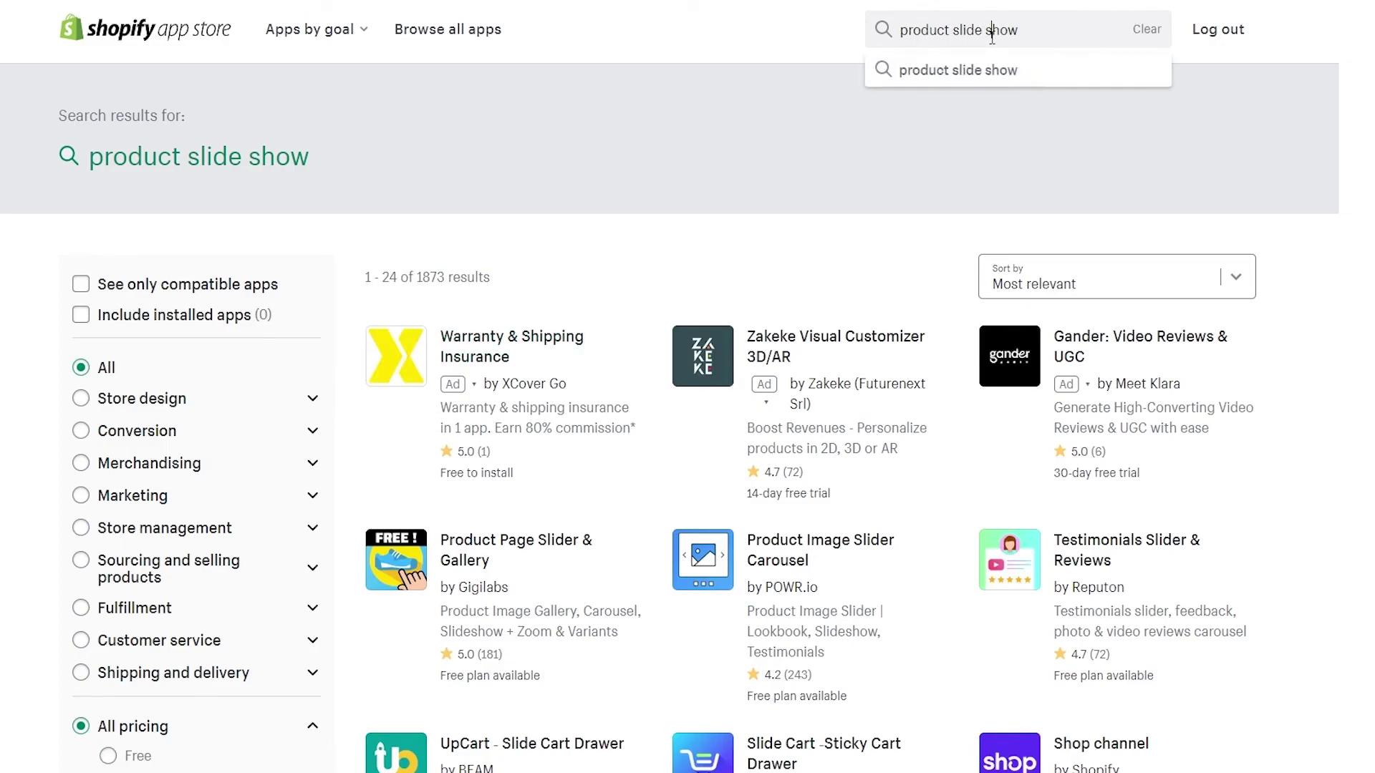
pyautogui.press('BackSpace')
pyautogui.press('Return')
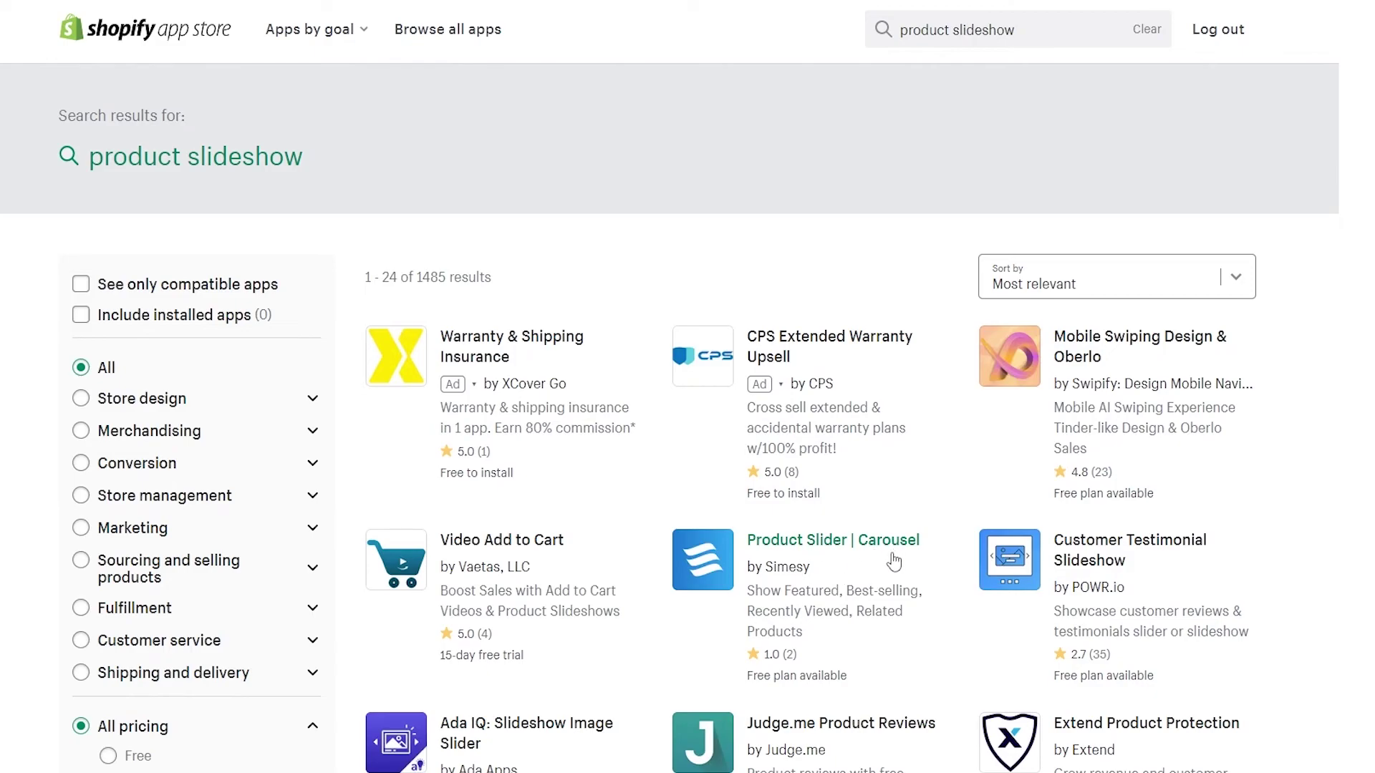
# Open the Product Slider | Carousel app by Simesy, review its listing and start adding it to the store.
pyautogui.click(815, 566)
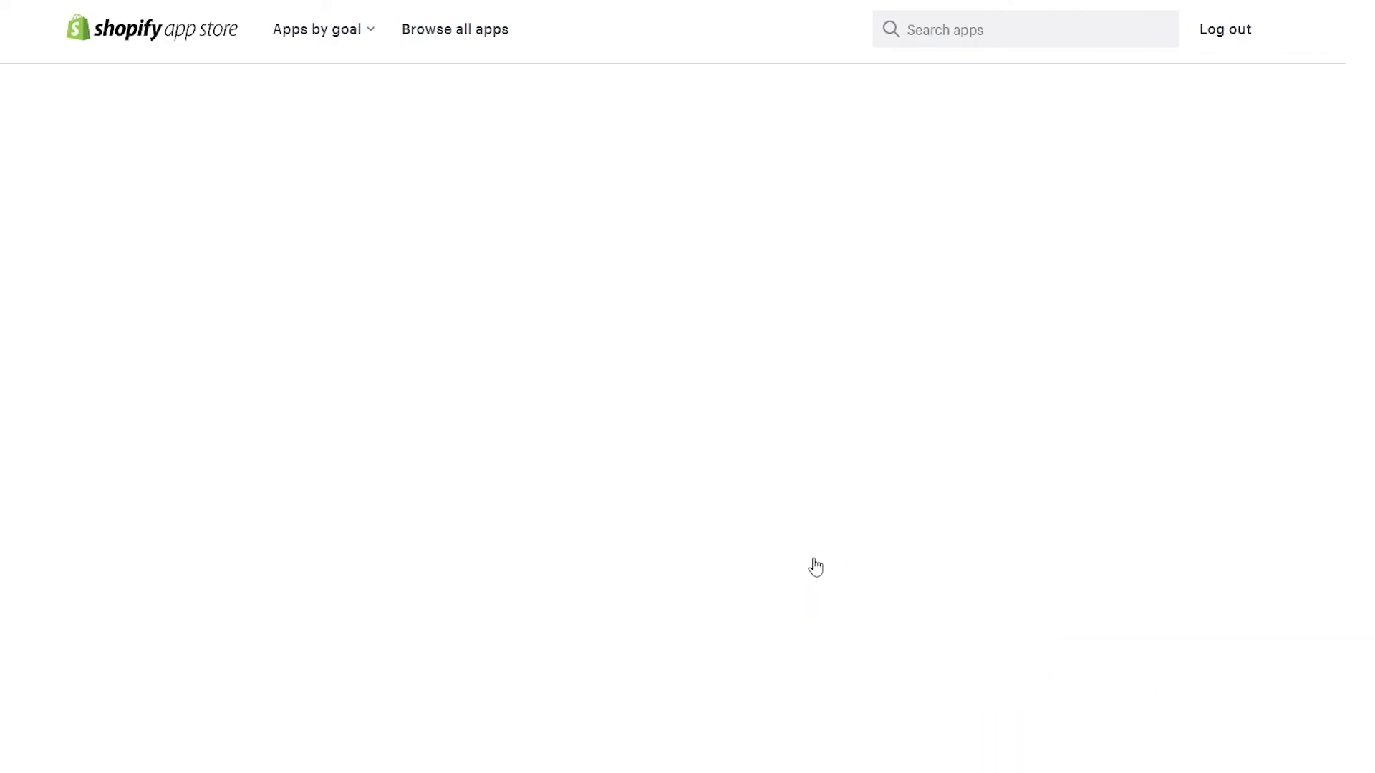
pyautogui.scroll(-6, 813, 564)
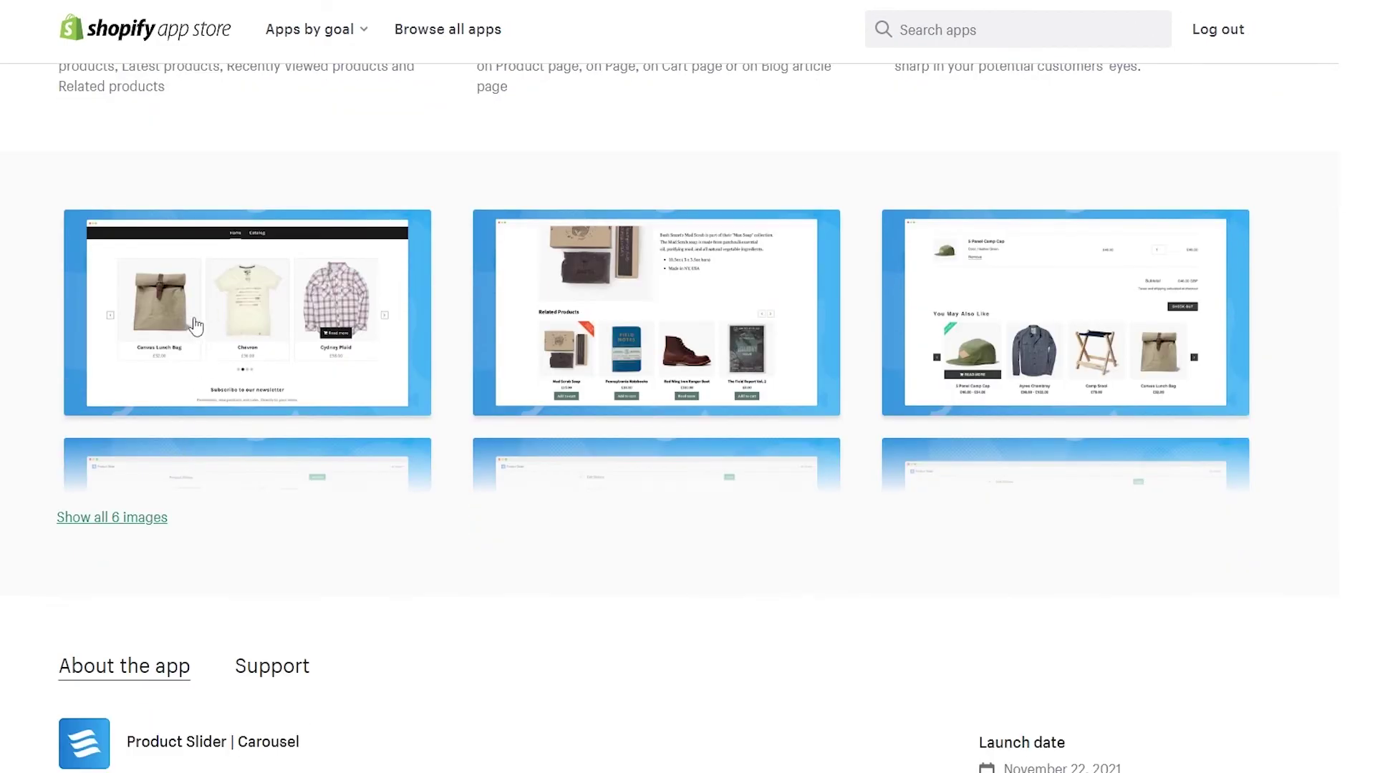
pyautogui.scroll(5, 749, 506)
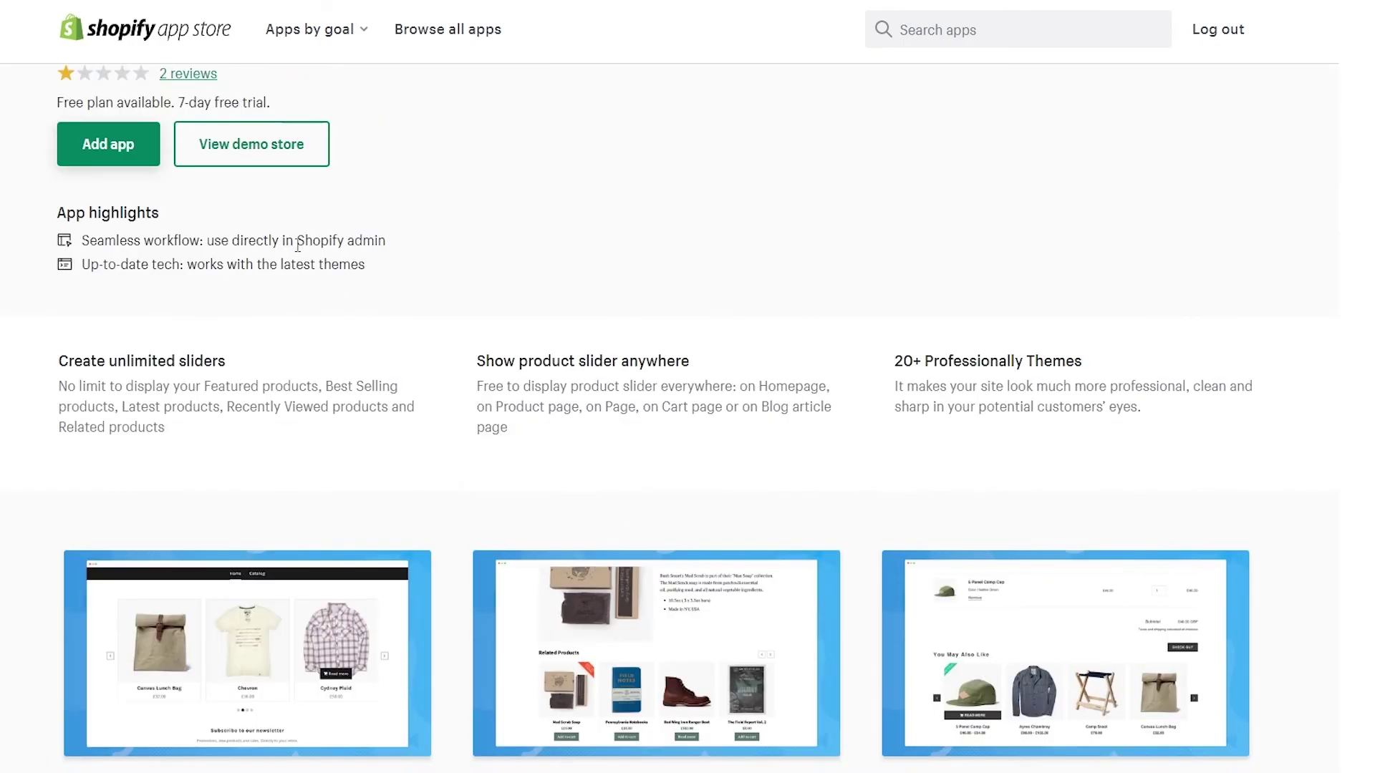
pyautogui.click(108, 142)
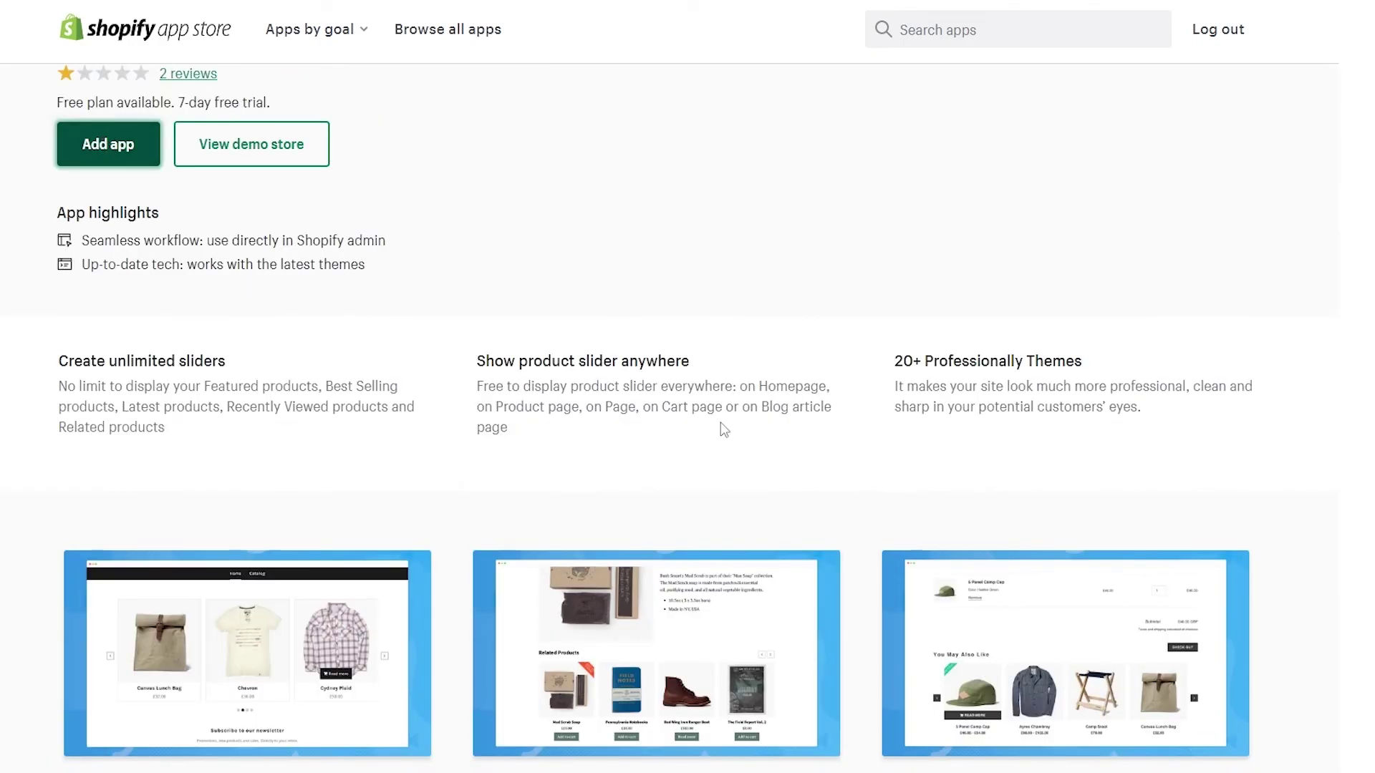
# Try to add the Product Slider | Carousel app, and review the overview and pricing plans in its listing.
pyautogui.scroll(3, 724, 430)
pyautogui.click(90, 323)
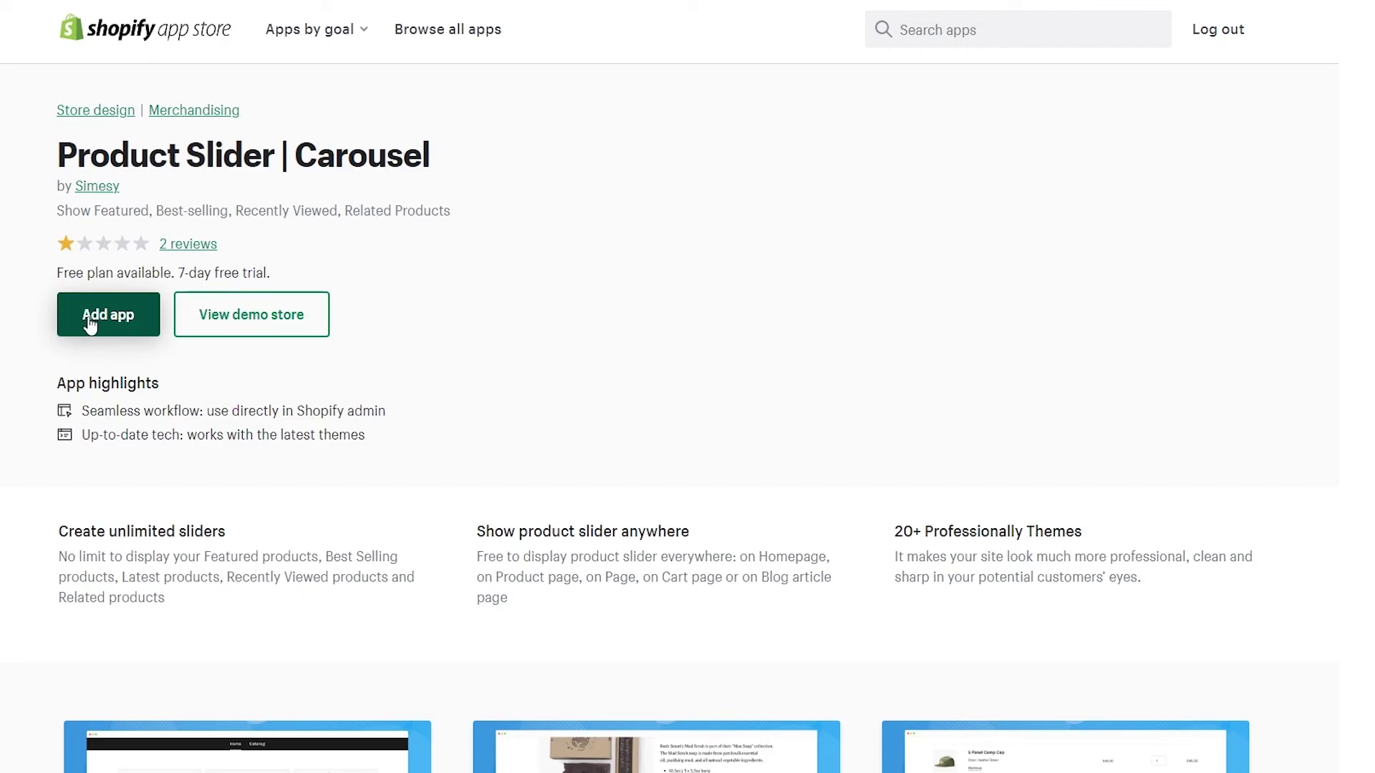
pyautogui.scroll(-15, 443, 391)
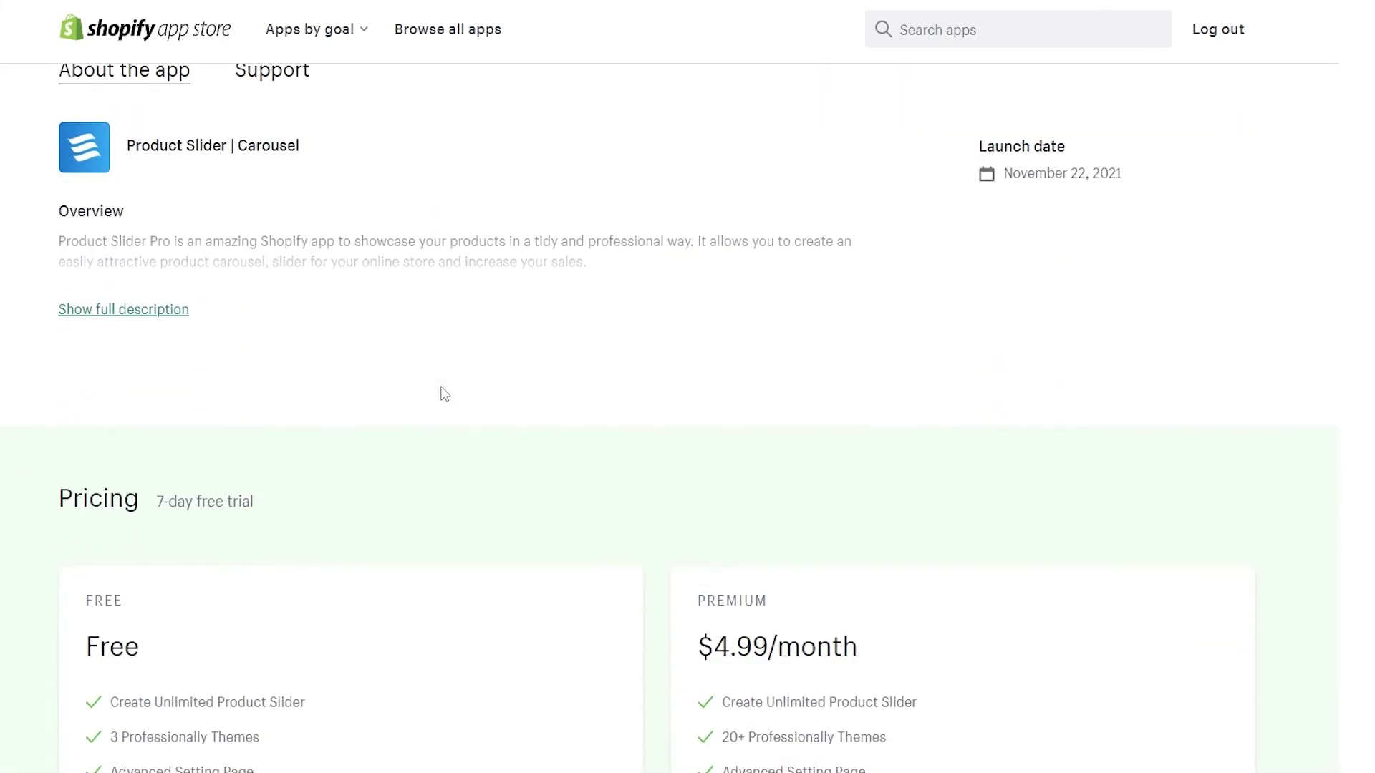
pyautogui.scroll(5, 484, 408)
# Look back through the "product slideshow" search results and return to the App Store home page.
pyautogui.hotkey('alt', 'Left')
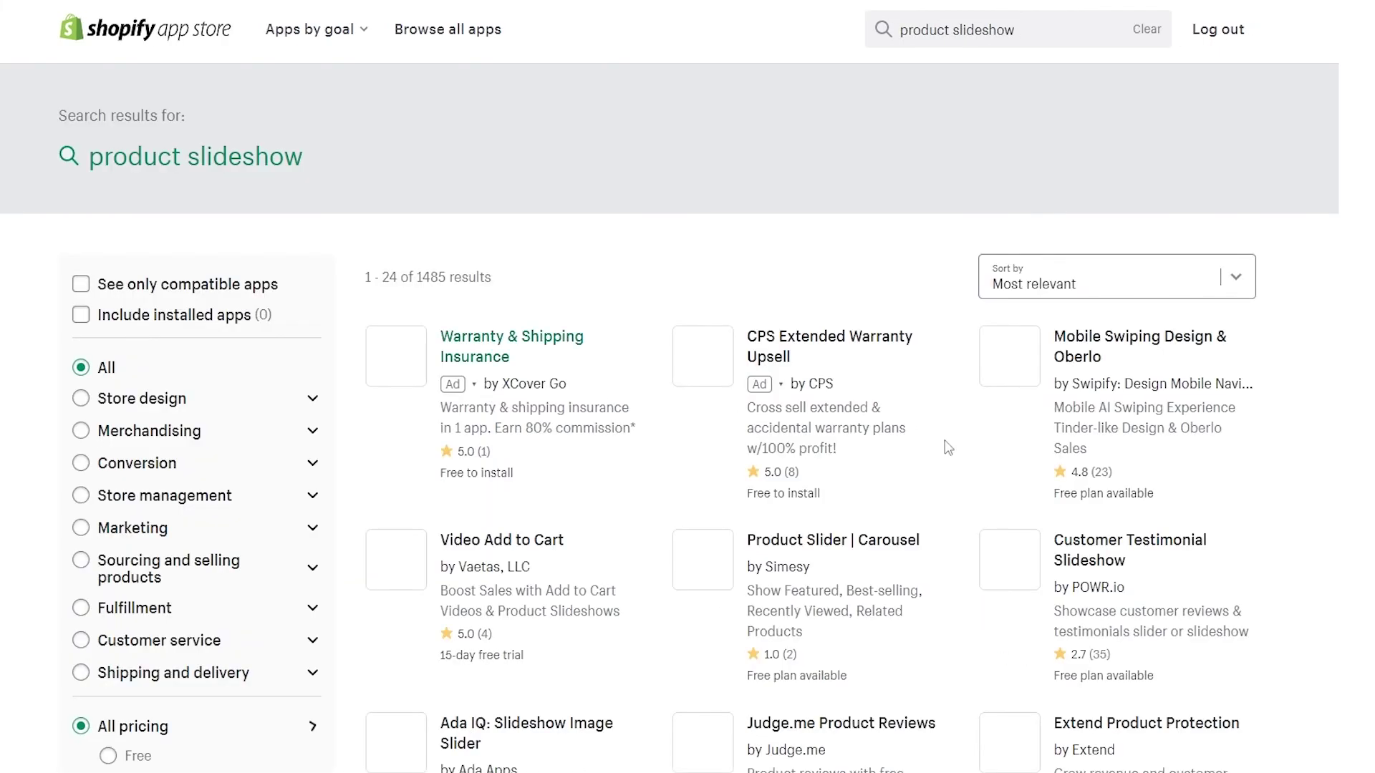
pyautogui.scroll(-8, 617, 488)
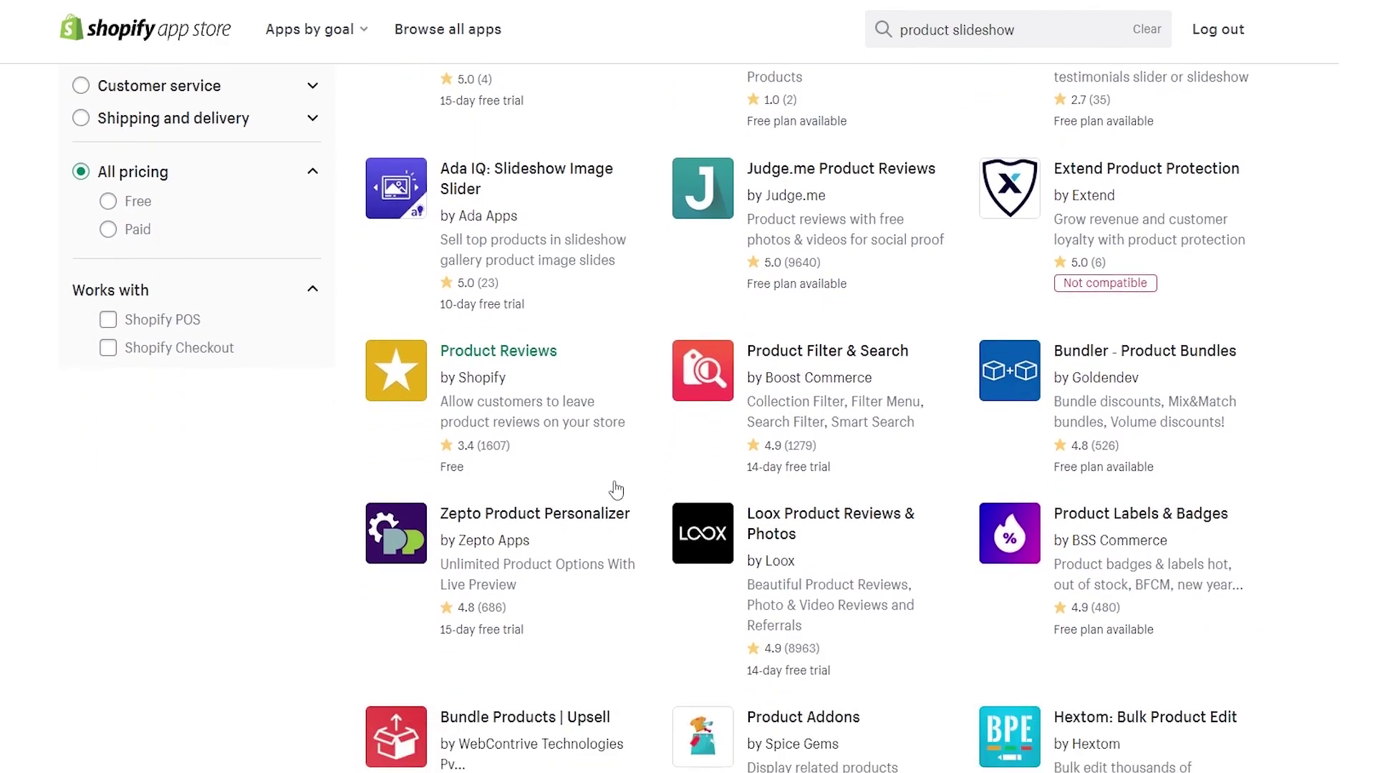
pyautogui.scroll(-6, 585, 448)
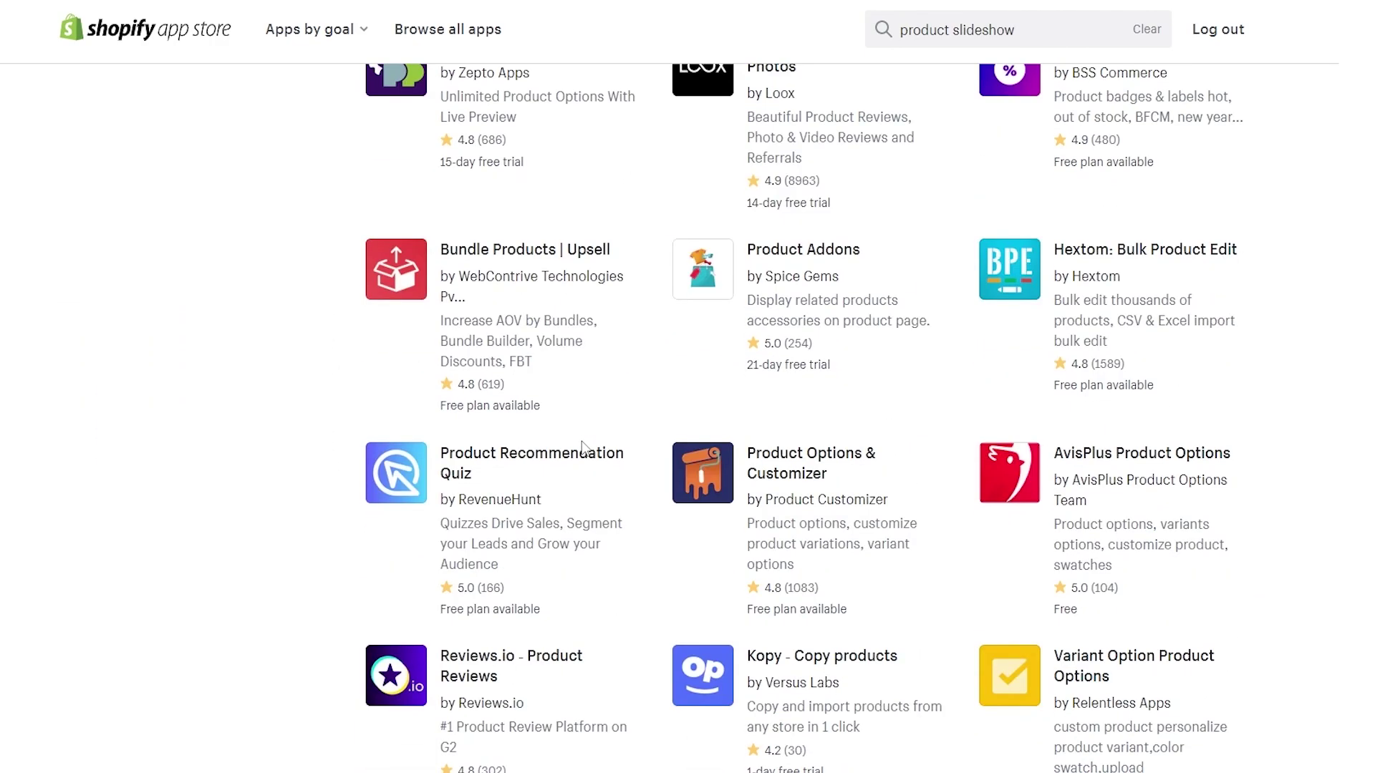
pyautogui.scroll(15, 585, 449)
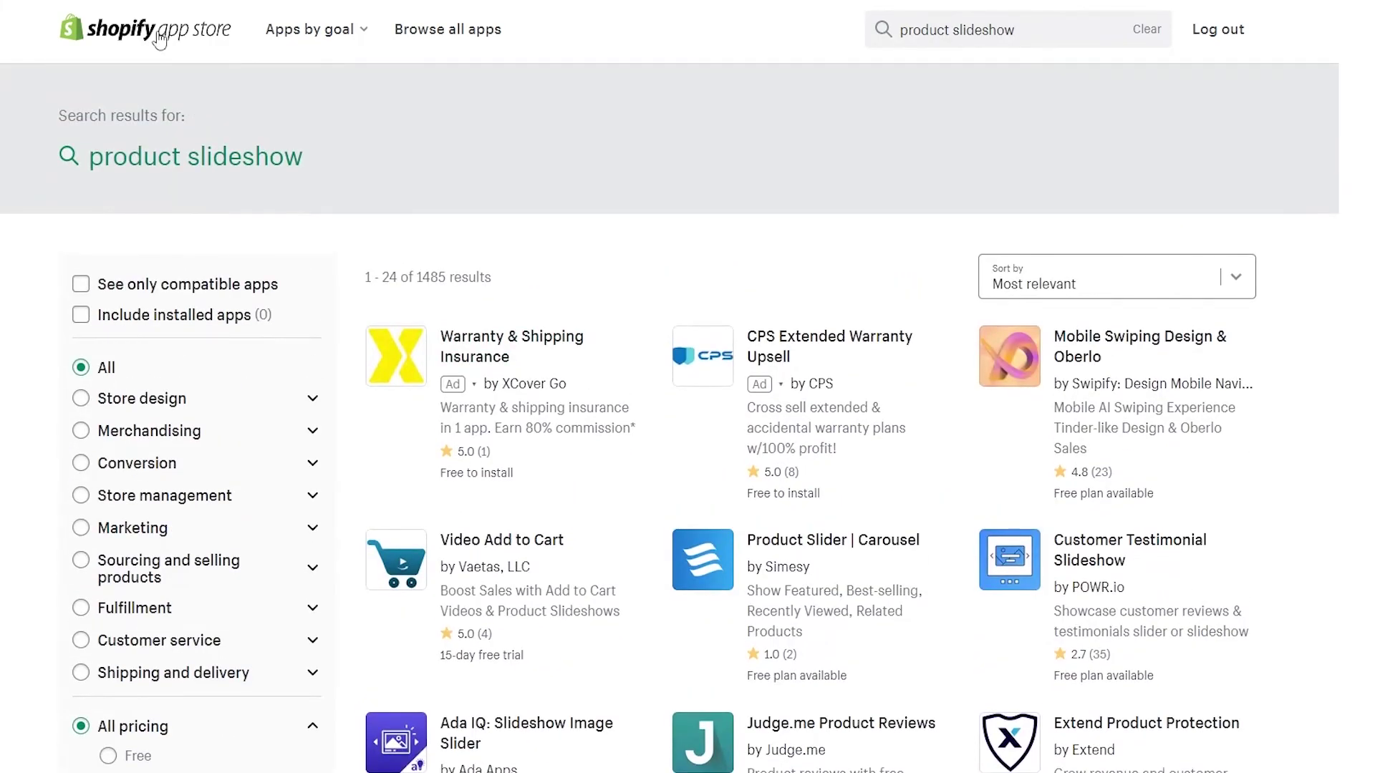
pyautogui.click(159, 39)
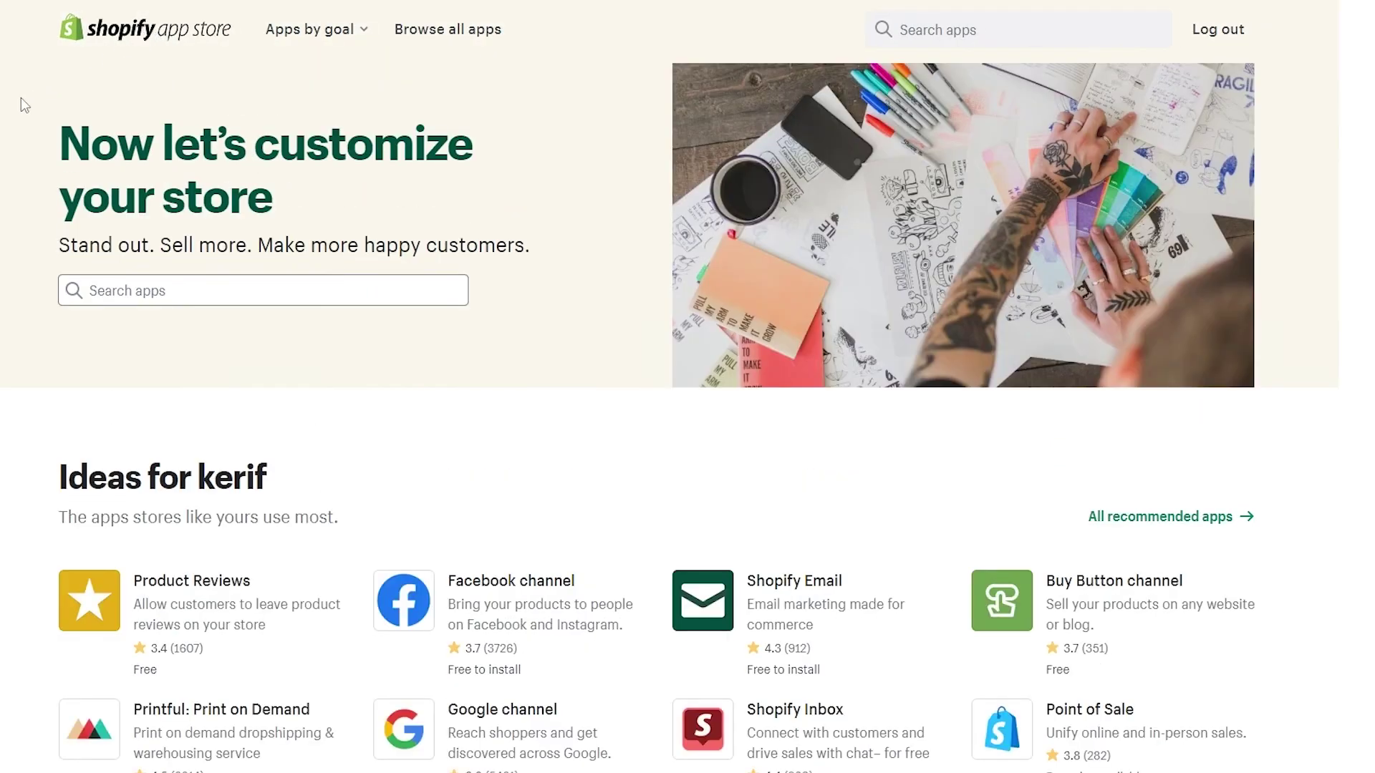